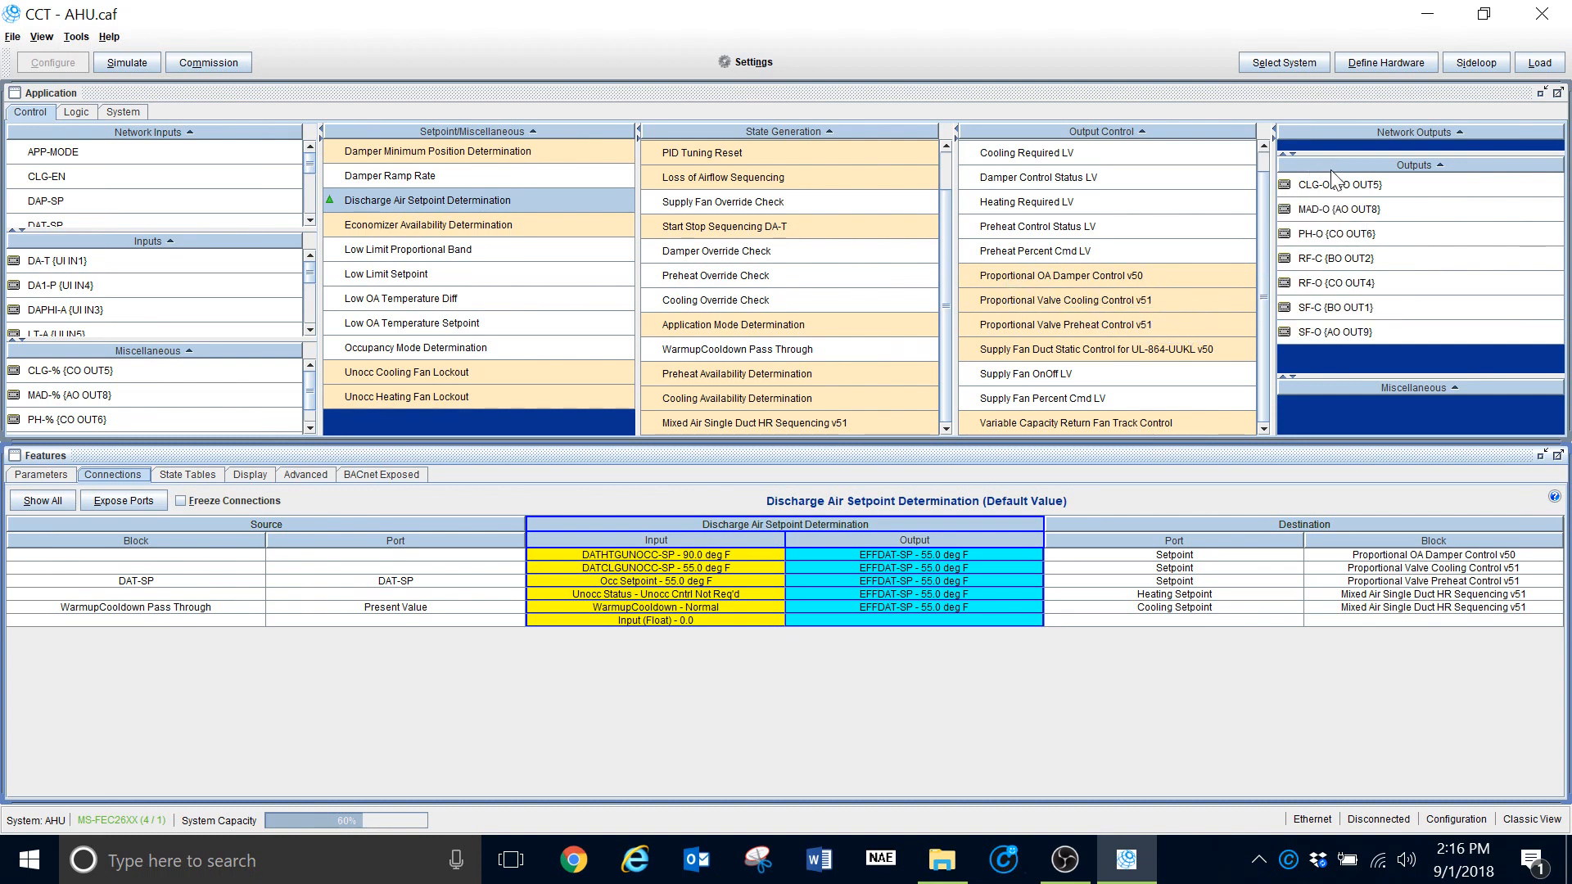
# Show the involvement of the CLG-O output and examine the related blocks, including those in the network inputs
pyautogui.click(1307, 183)
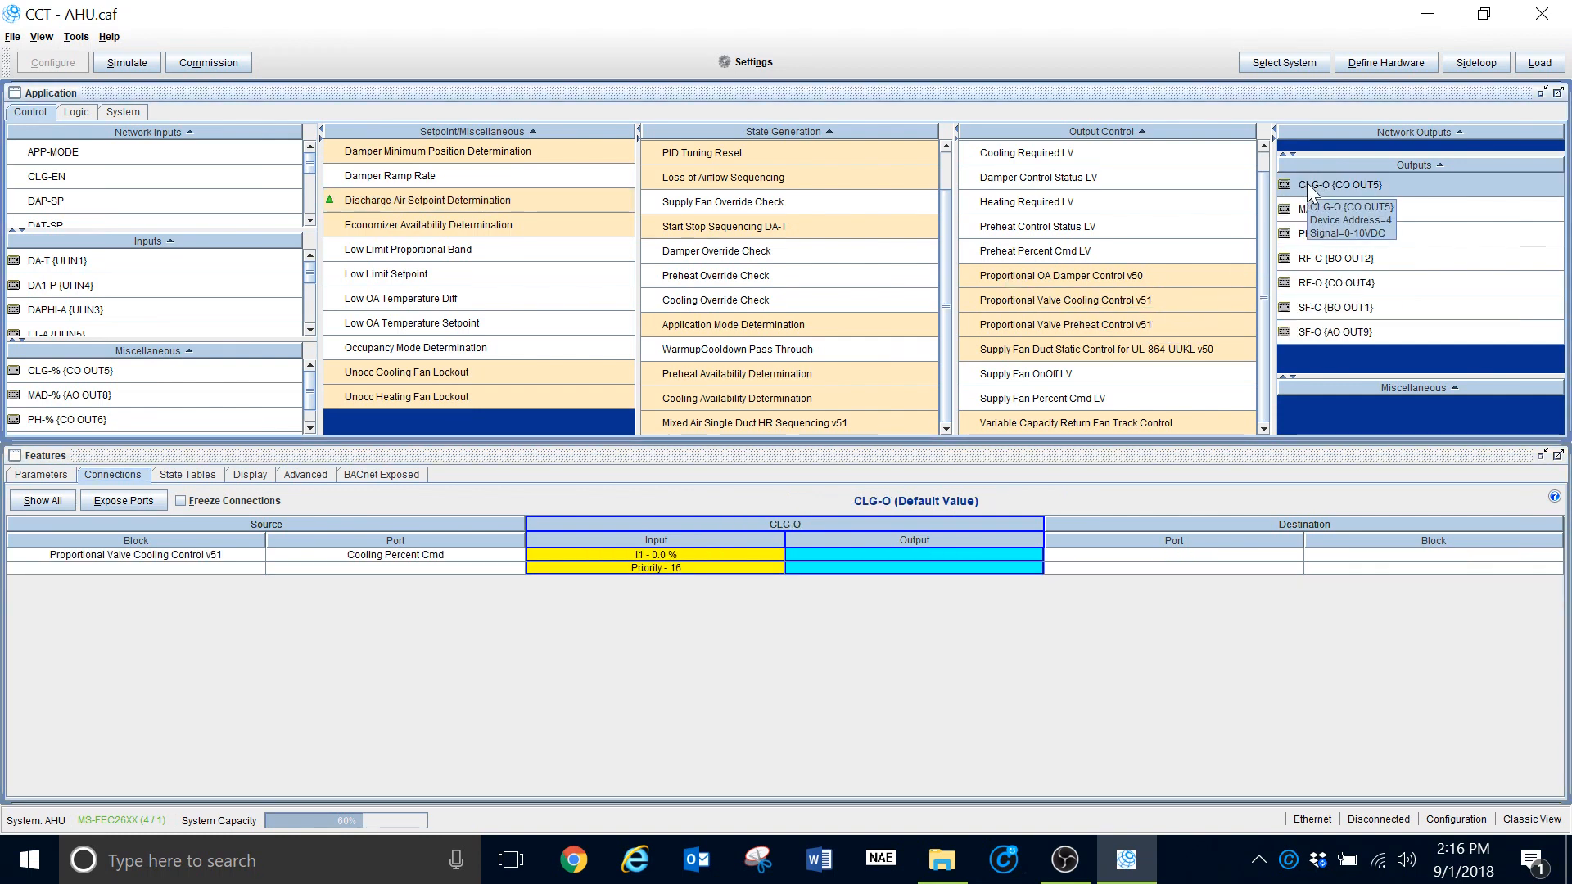
pyautogui.rightClick(1307, 184)
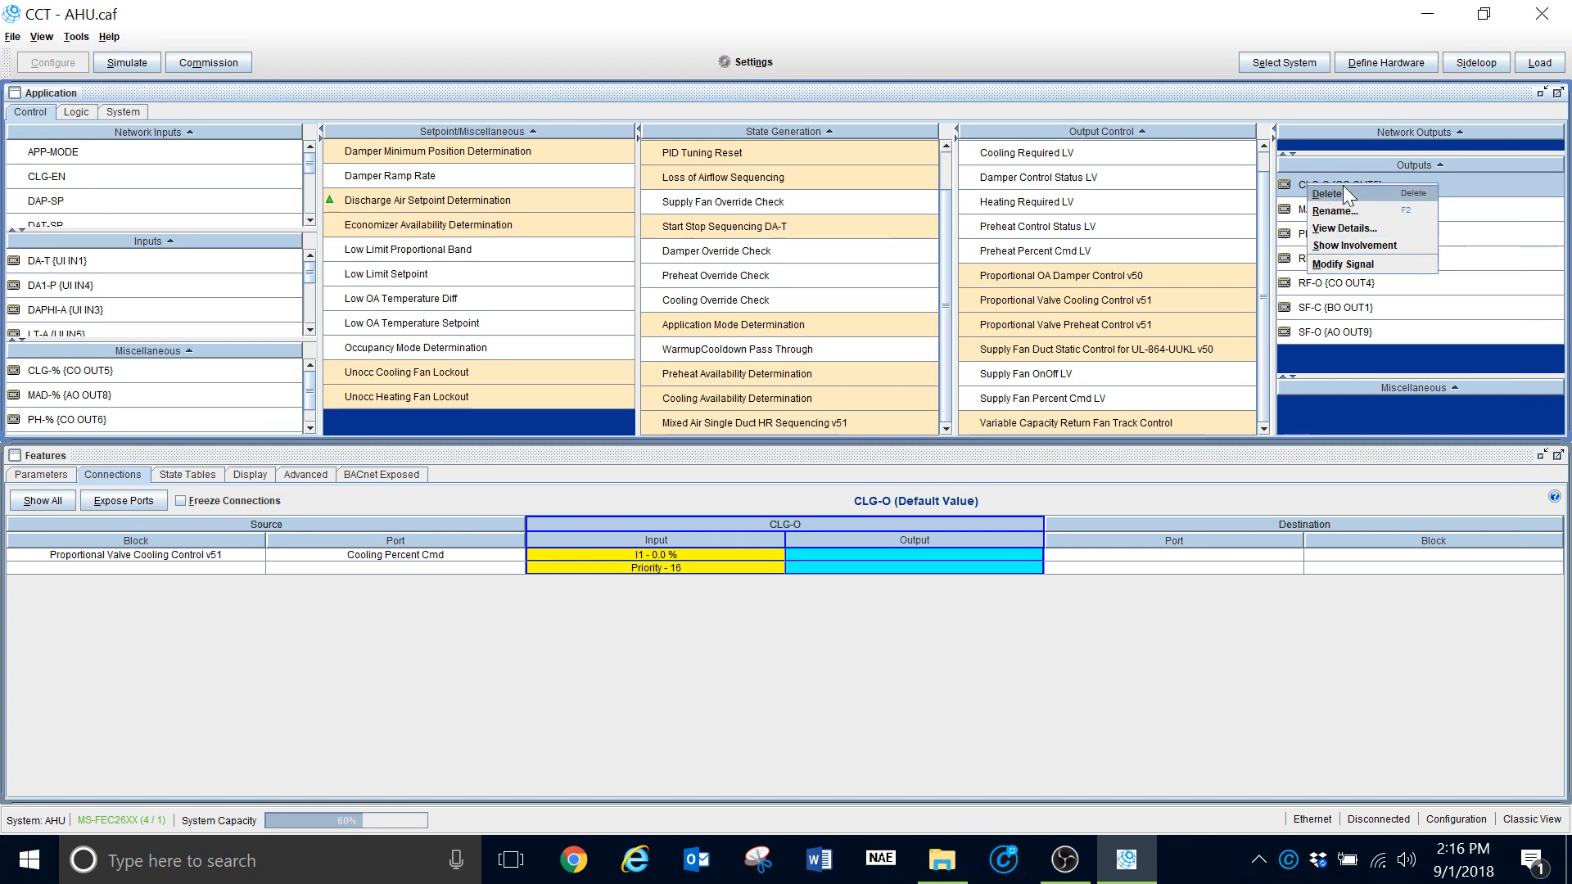
pyautogui.click(1364, 245)
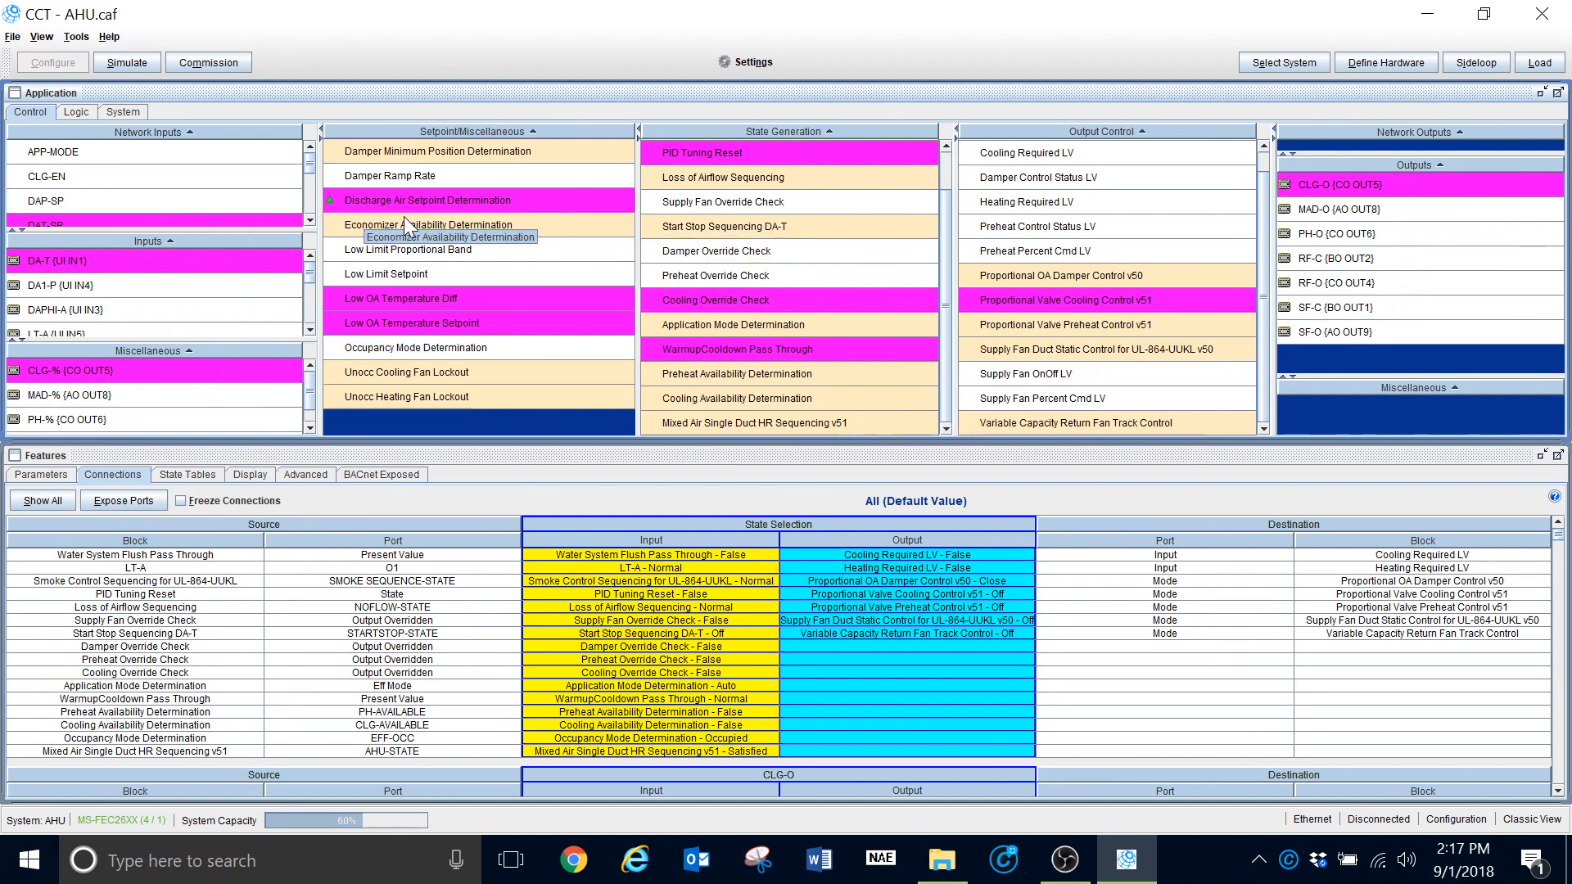
pyautogui.click(310, 218)
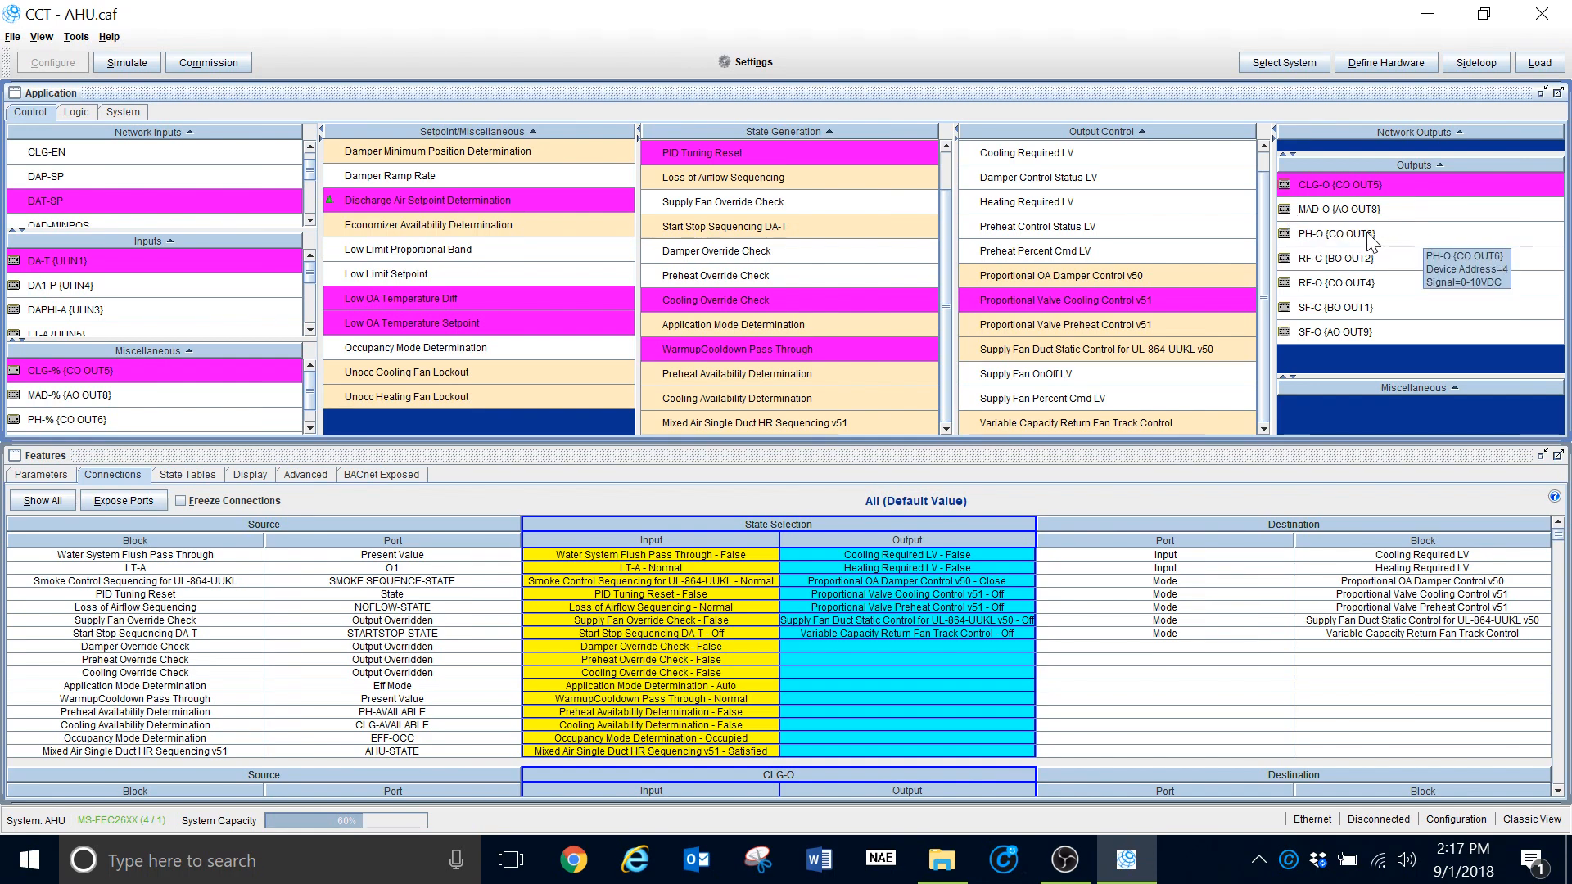
# Show the involvement of the MAD-O output, and return to the involvement of the CLG-O output for comparison
pyautogui.rightClick(1355, 206)
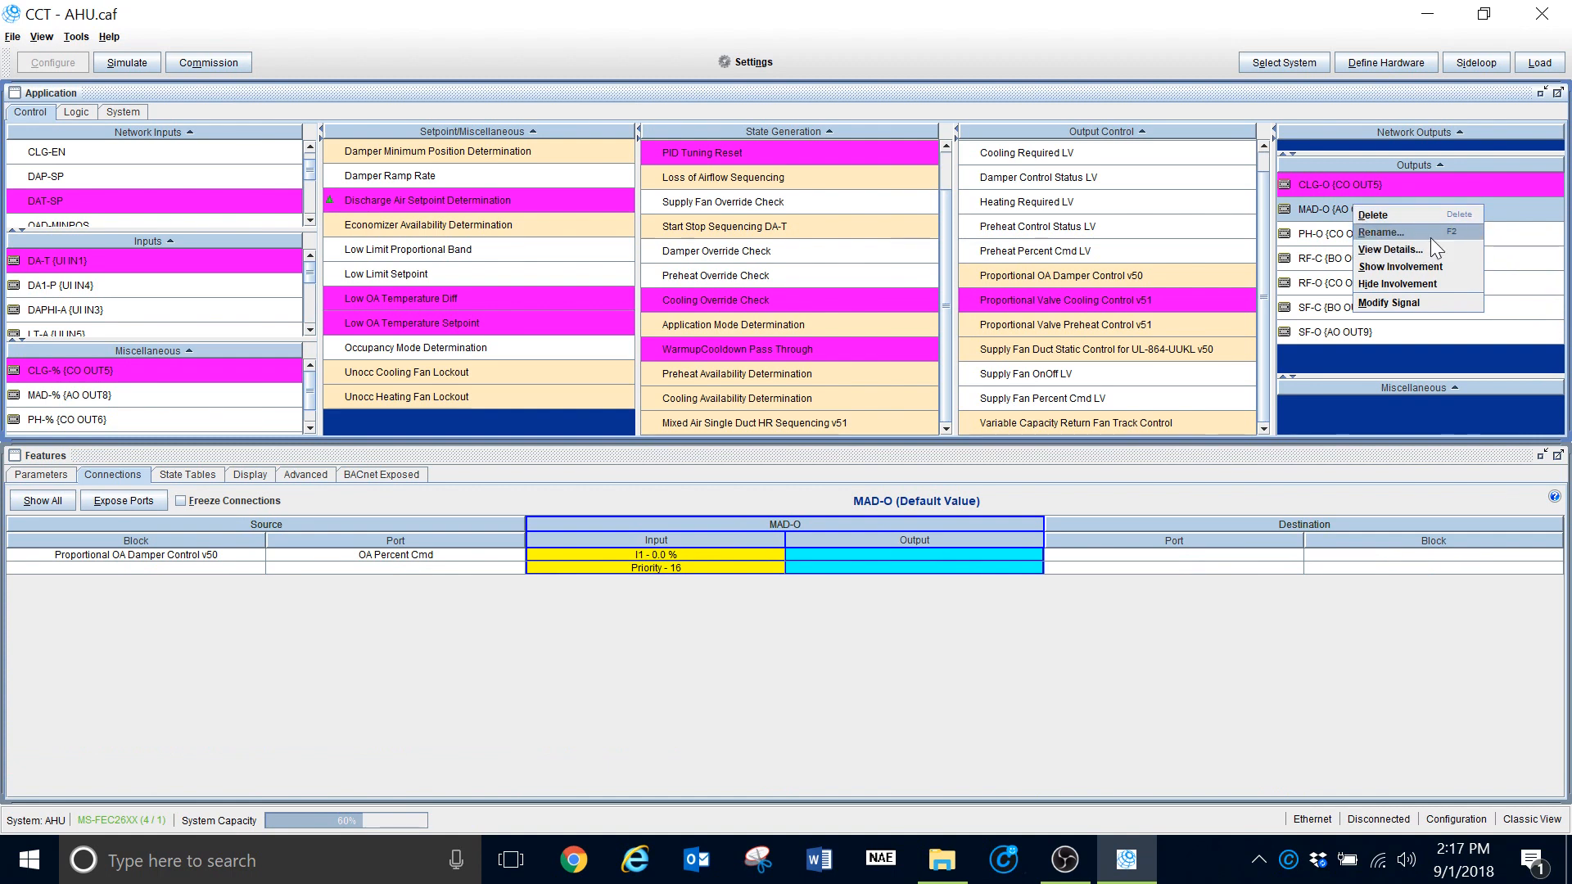
pyautogui.click(1414, 266)
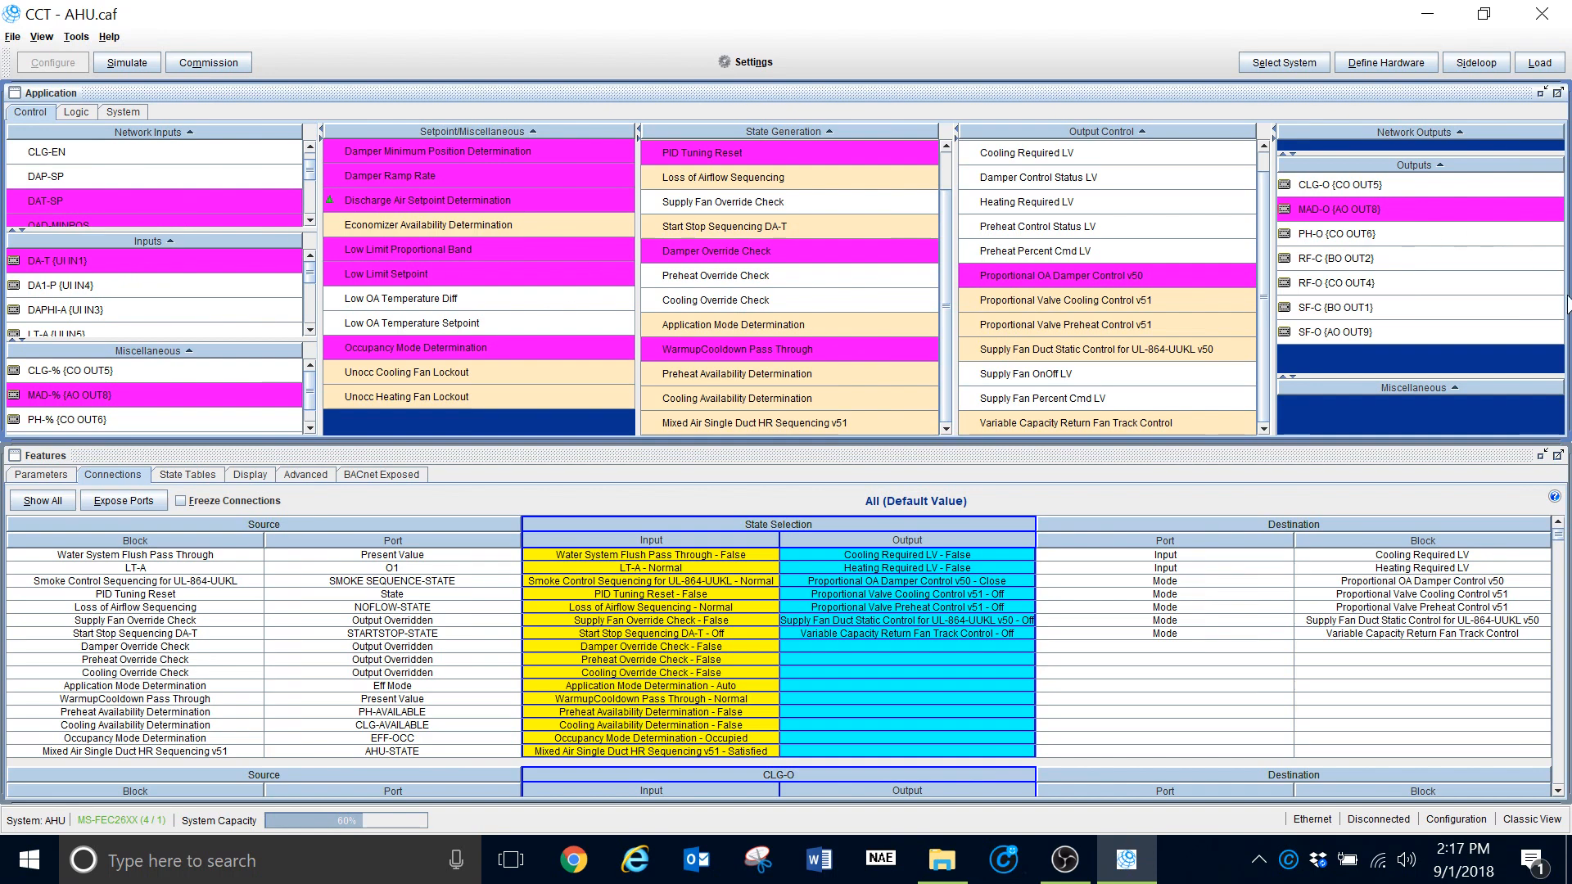
pyautogui.rightClick(1319, 189)
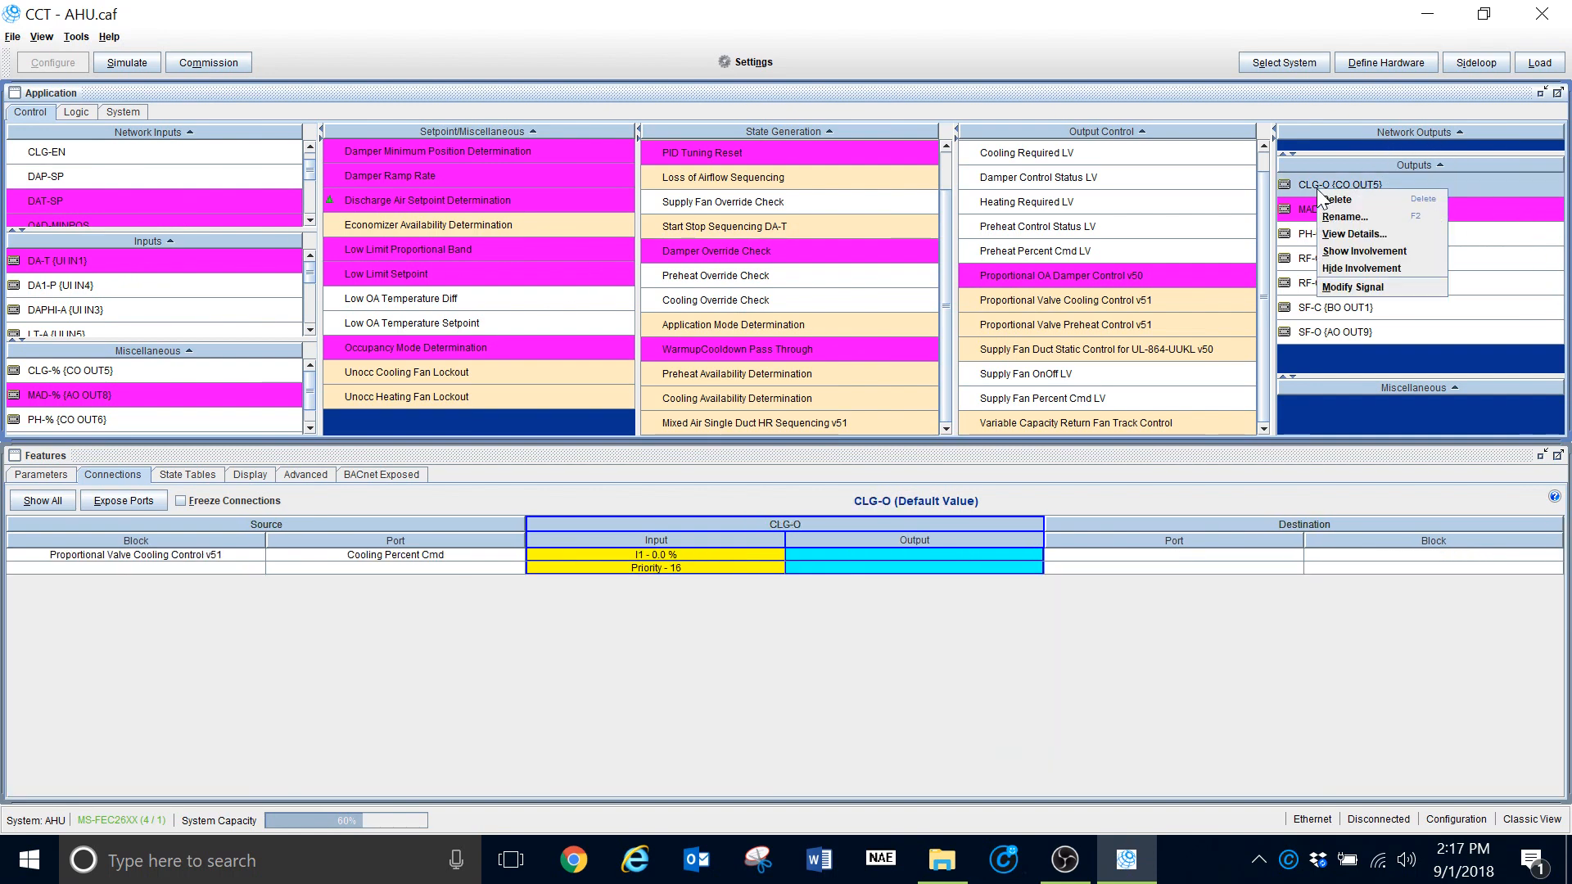
pyautogui.click(1363, 251)
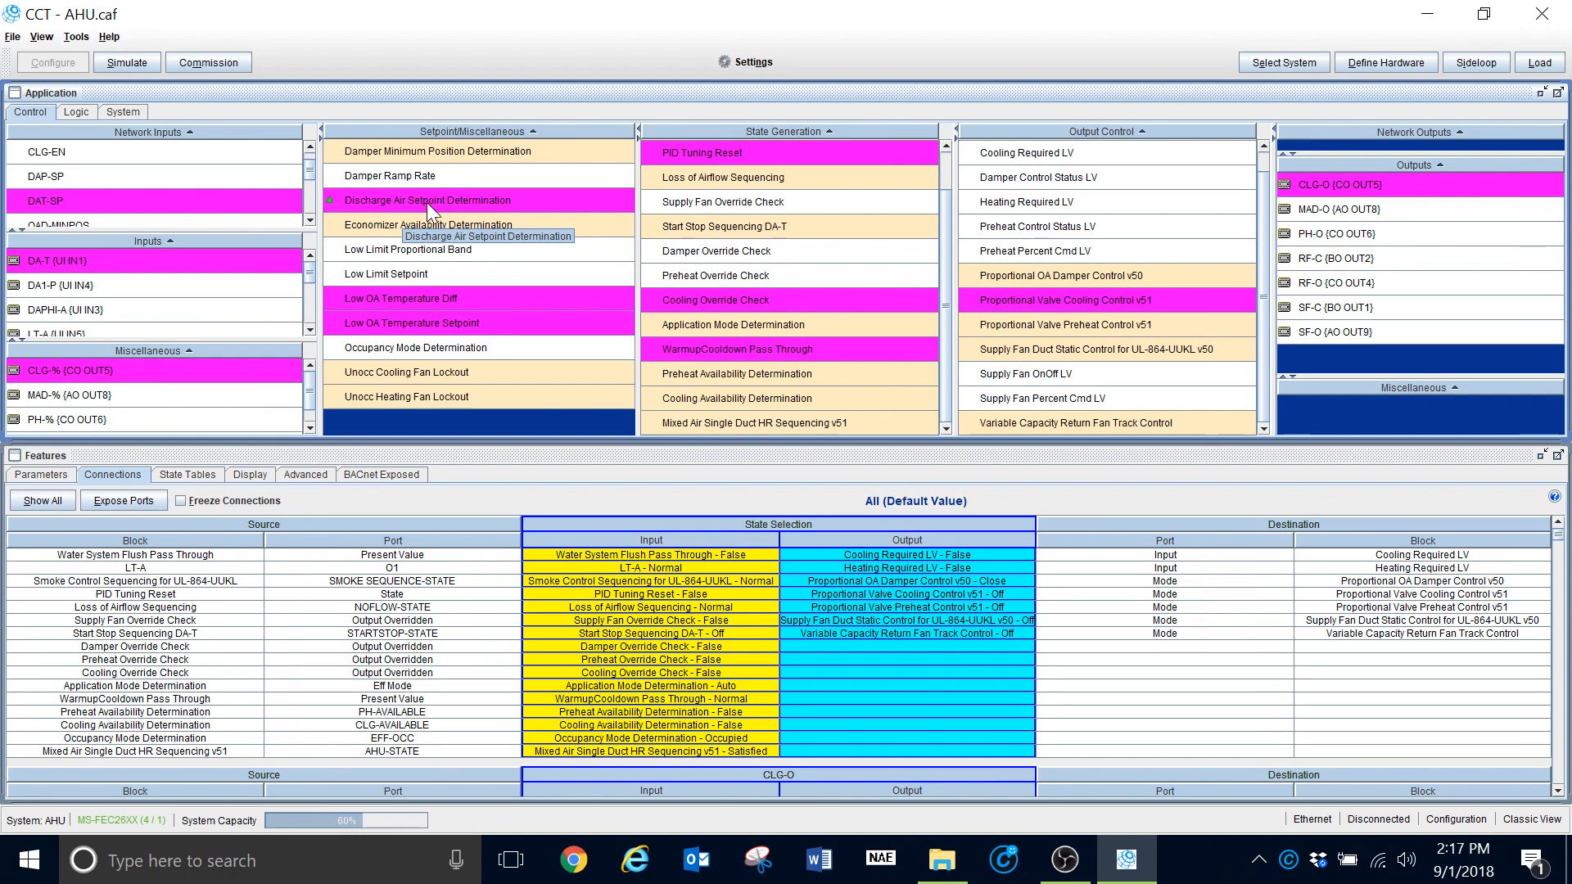
# Examine the details of the DAT-SP network input, including its editable attributes, and close them without changing anything
pyautogui.doubleClick(105, 203)
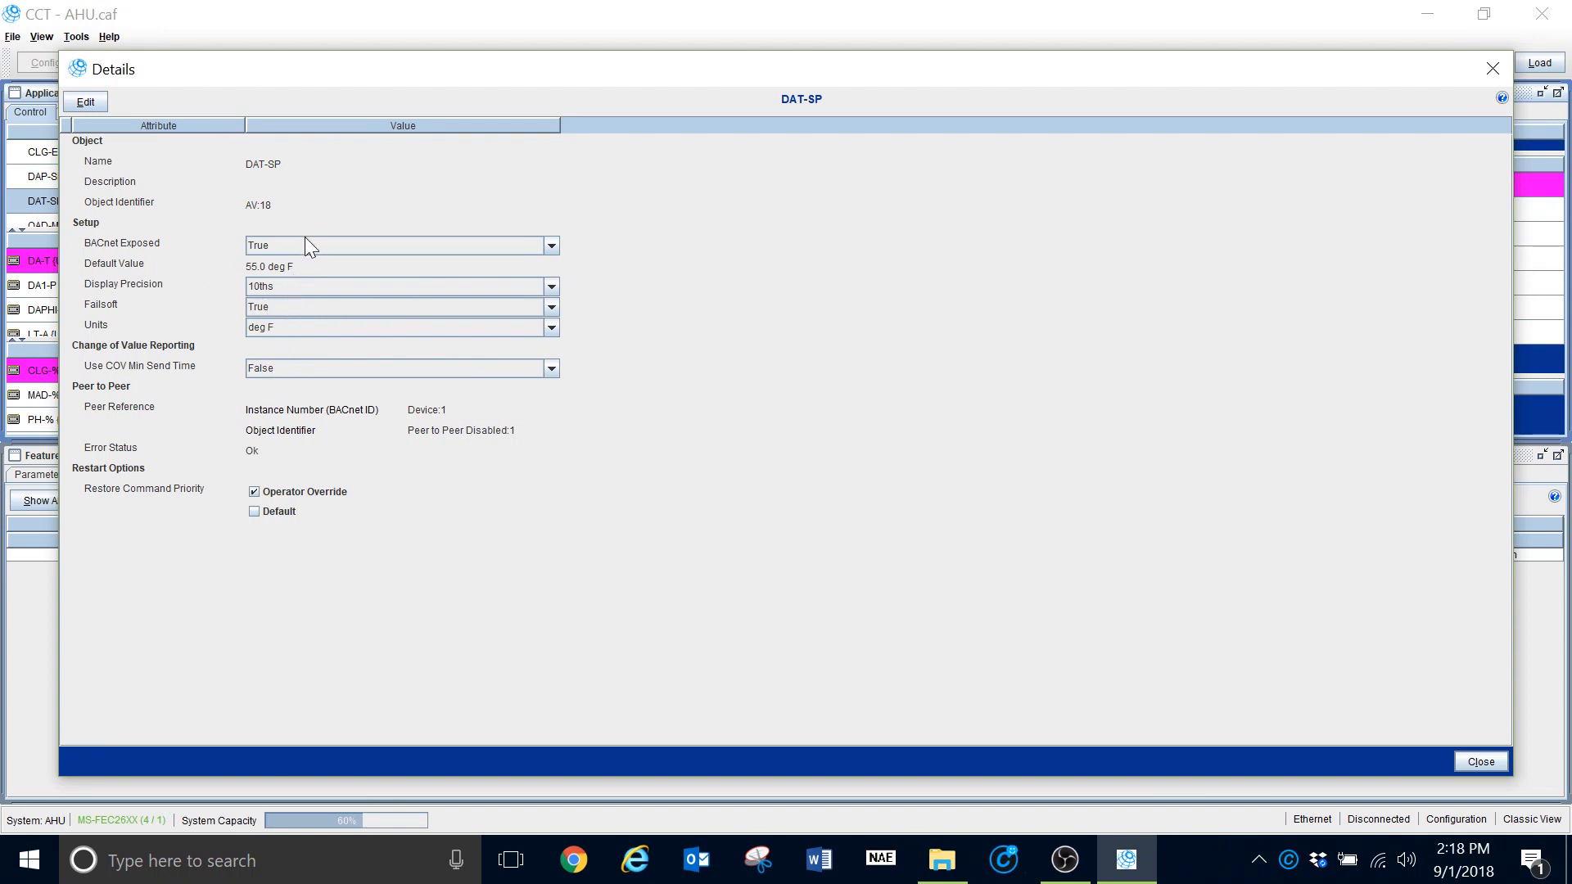
pyautogui.click(82, 97)
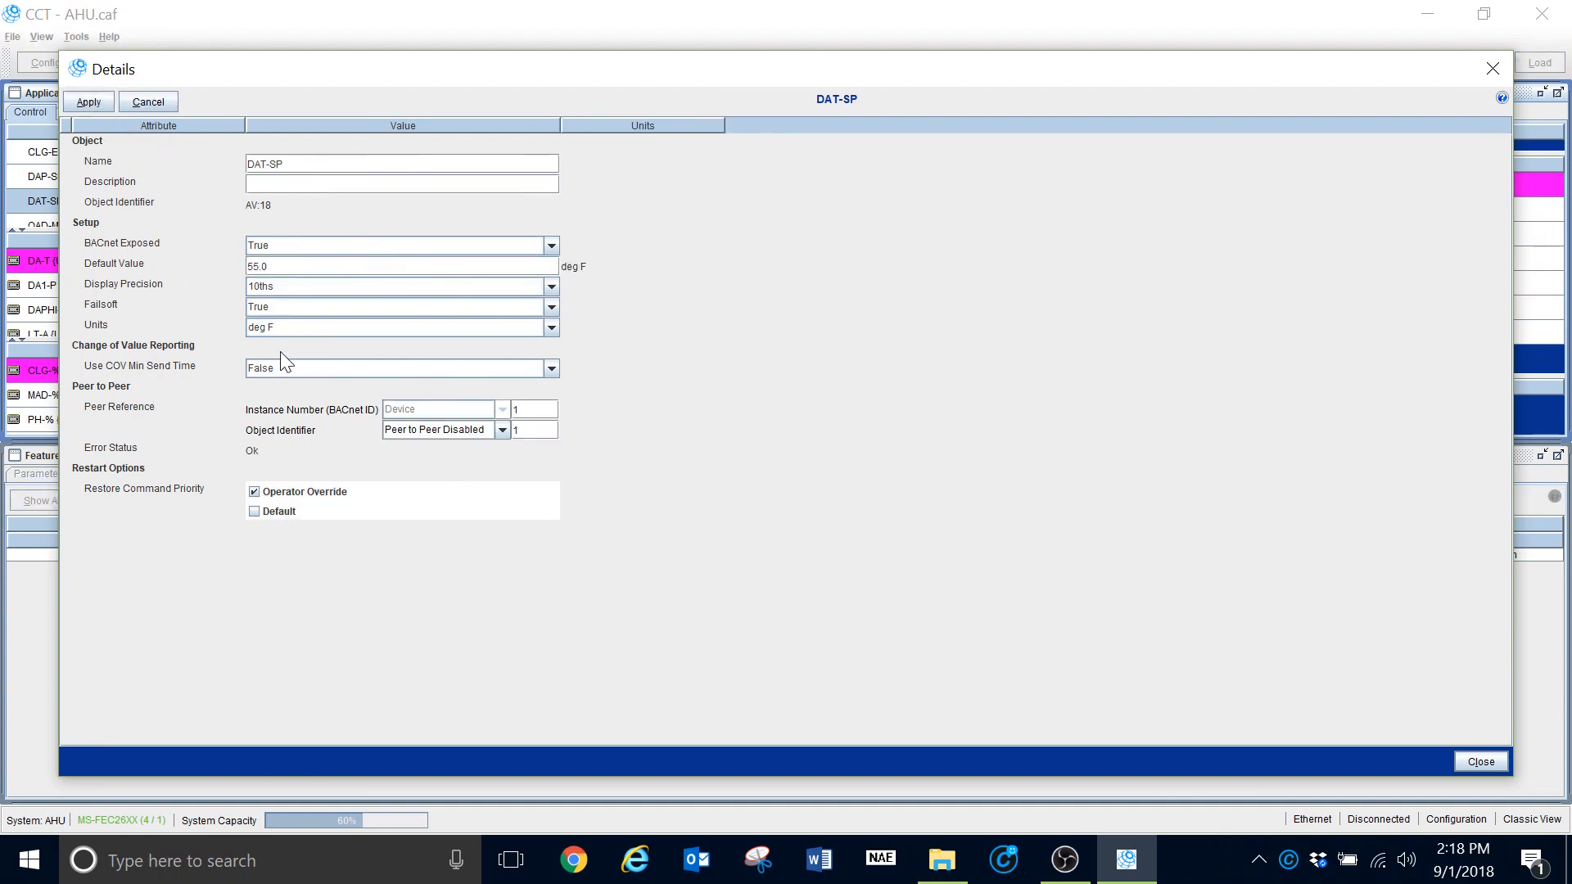
pyautogui.click(154, 96)
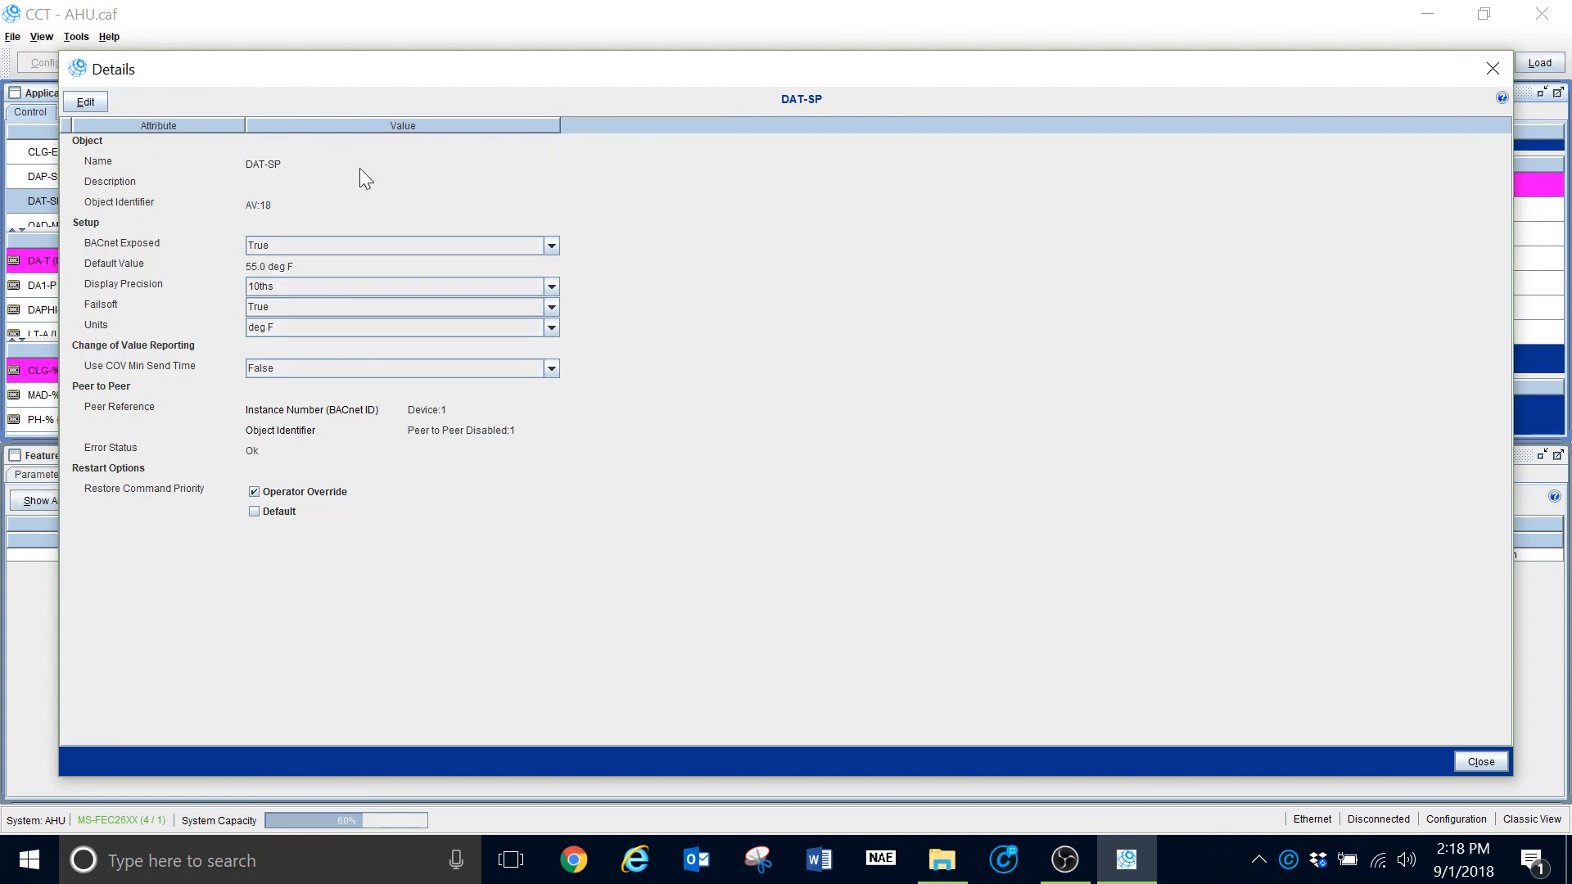
pyautogui.click(1482, 761)
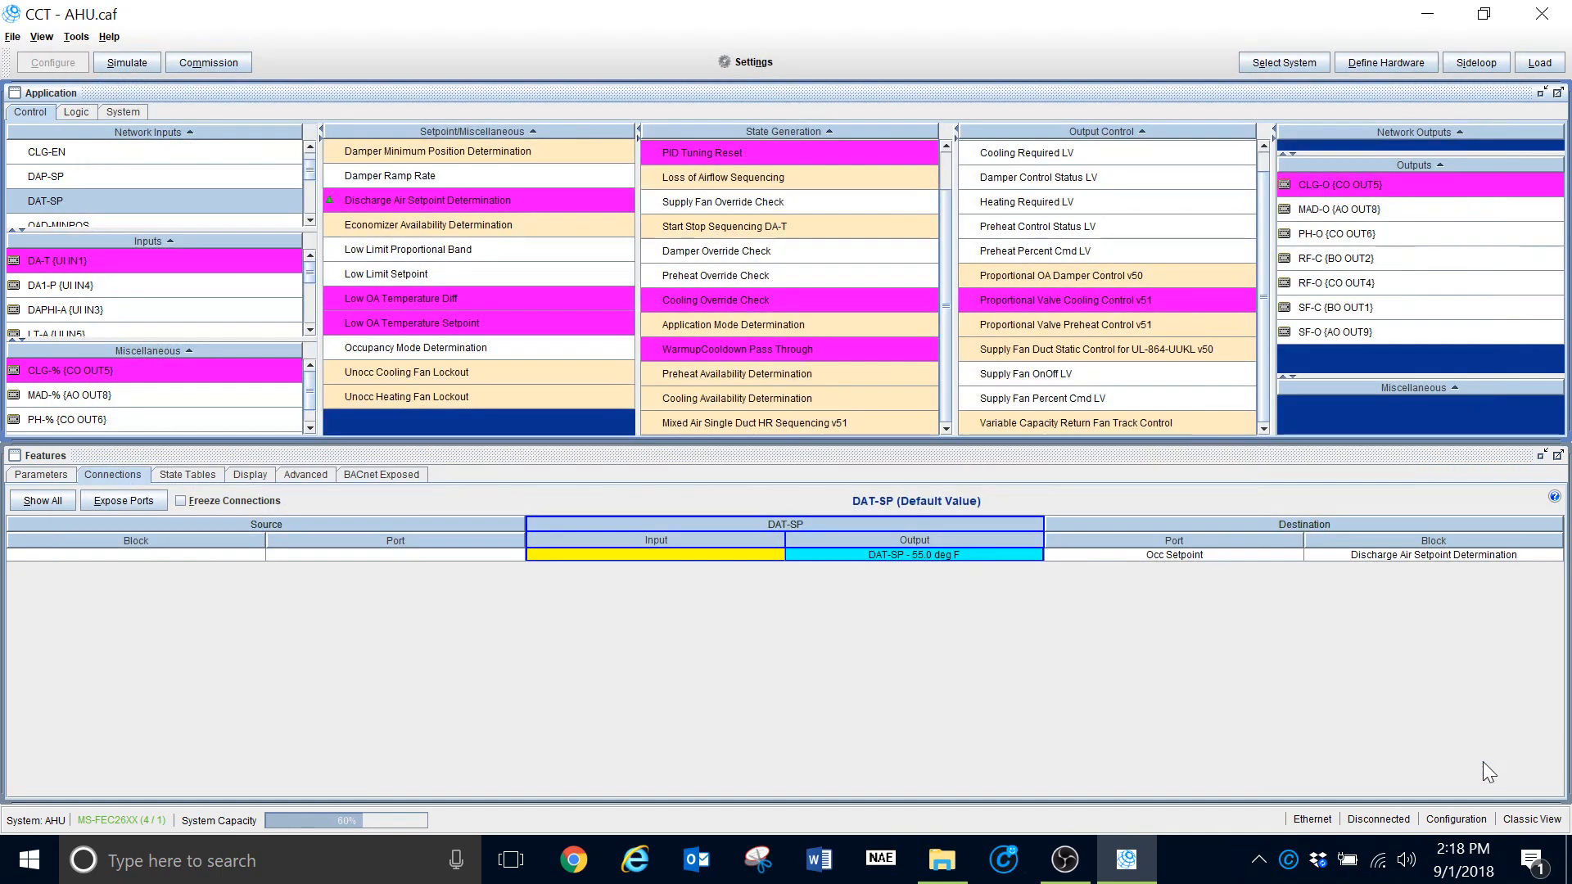
# Open the logic of the Discharge Air Setpoint Determination block and enlarge the application view to show the whole diagram
pyautogui.rightClick(409, 208)
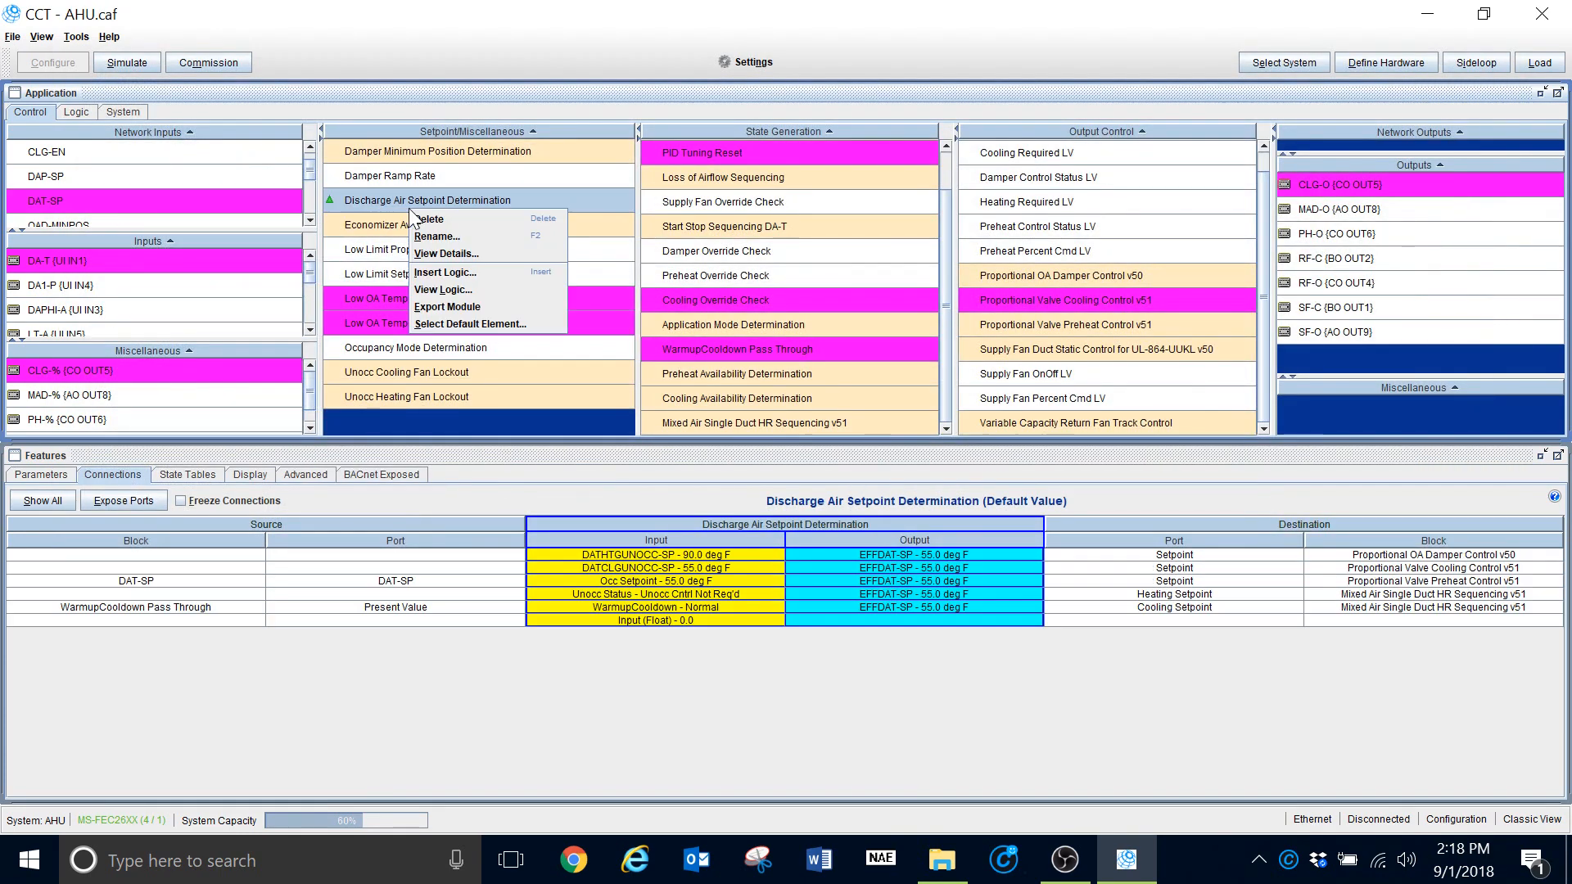
pyautogui.click(378, 196)
pyautogui.rightClick(379, 199)
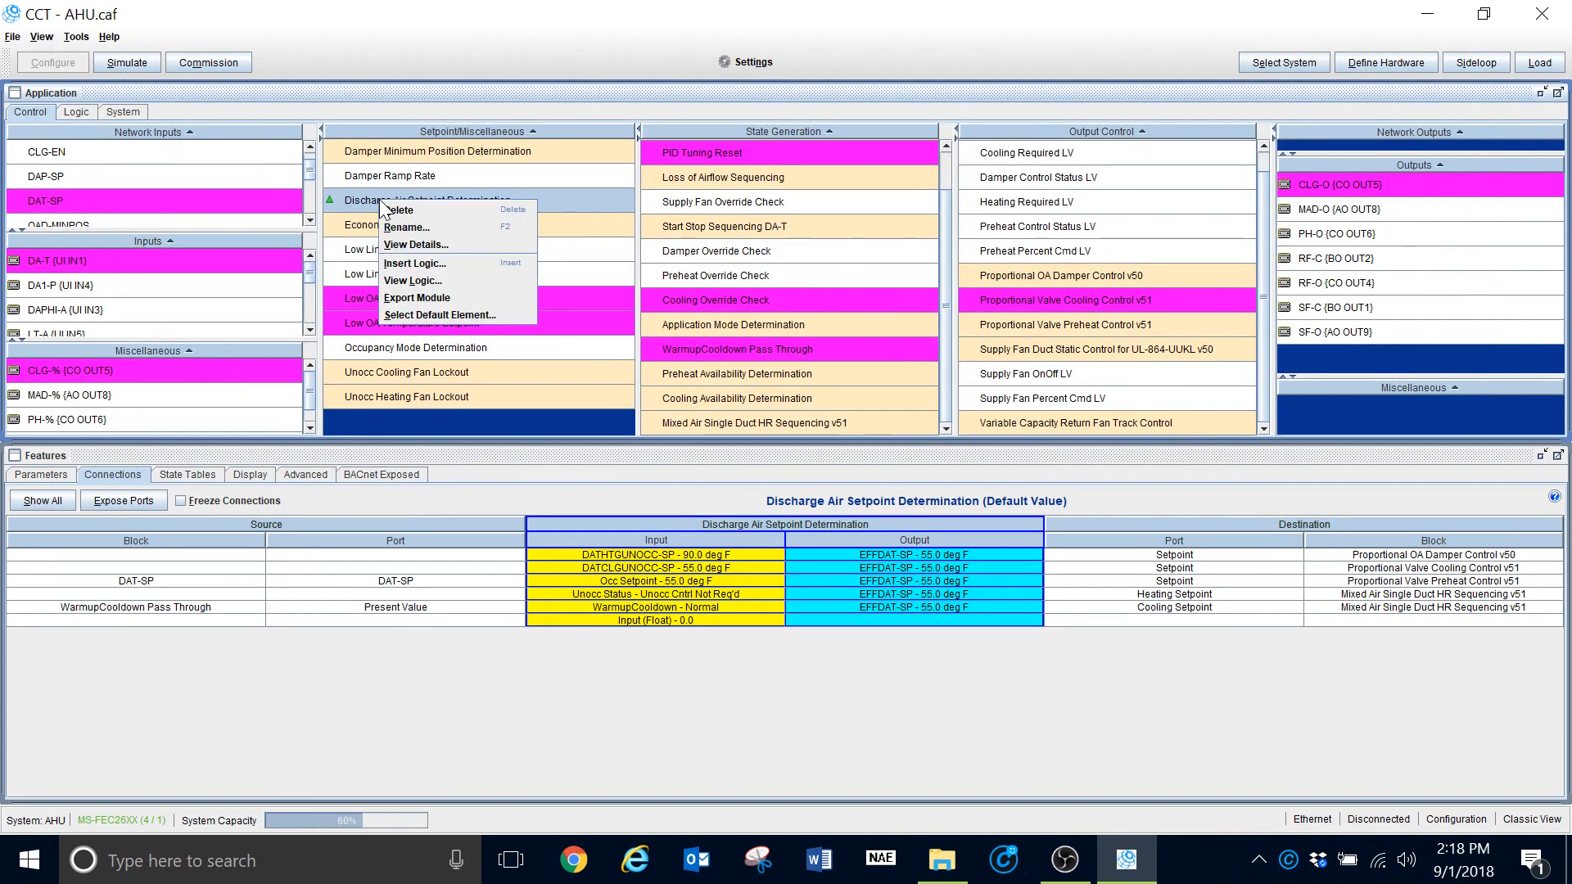
pyautogui.click(435, 280)
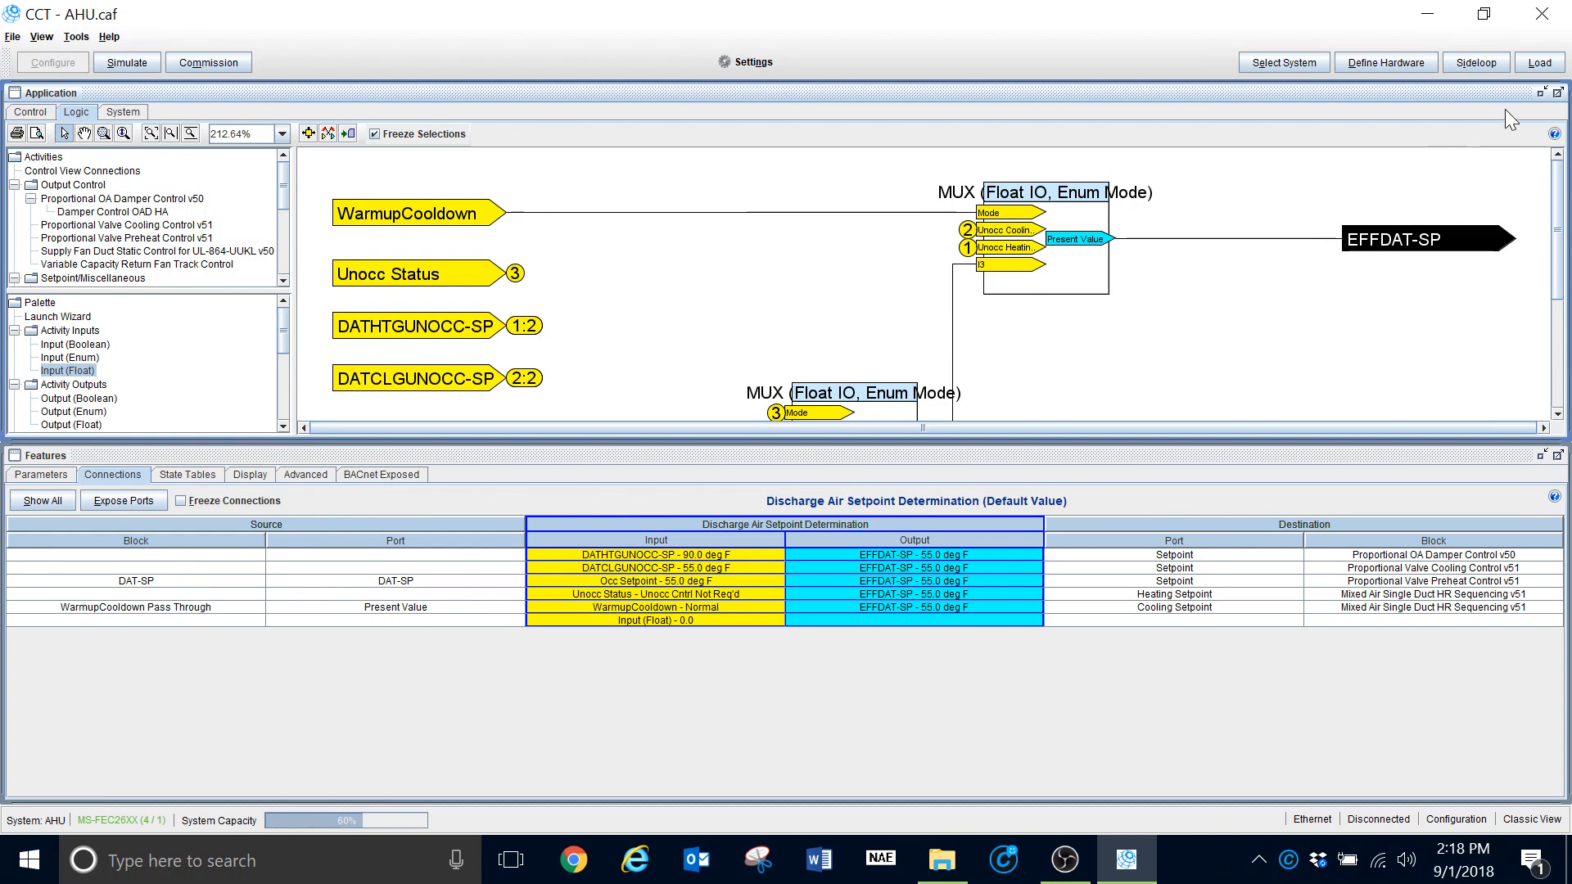
pyautogui.click(1558, 93)
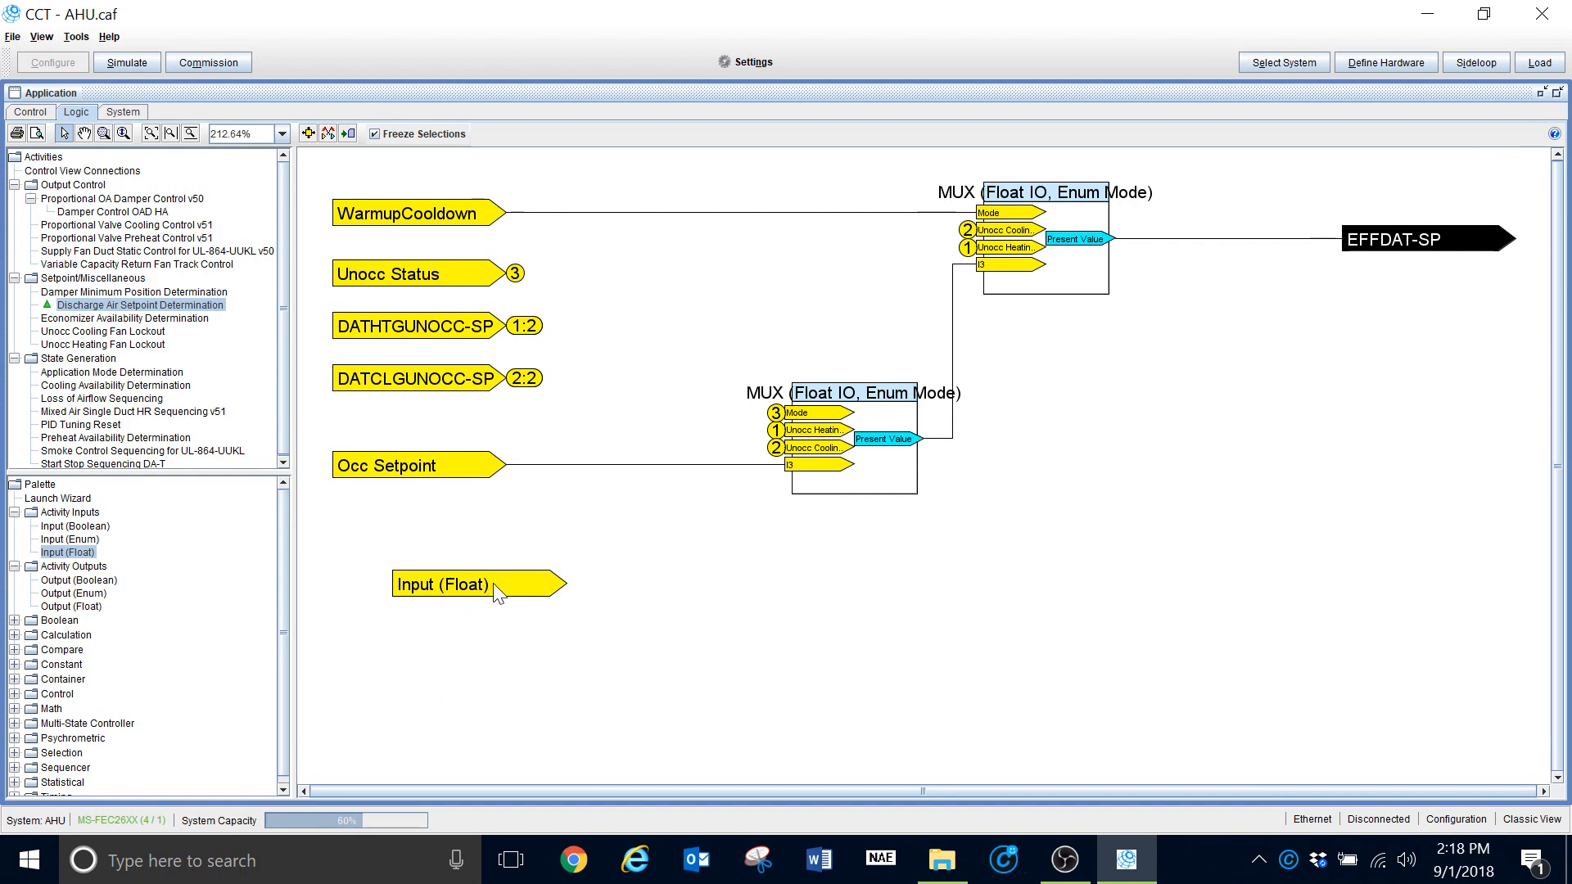
# Delete all inputs, both MUX blocks and their connections from the Discharge Air Setpoint Determination logic, keeping only the EFFDAT-SP output
pyautogui.moveTo(503, 586)
pyautogui.mouseDown()
pyautogui.moveTo(516, 570)
pyautogui.moveTo(484, 571)
pyautogui.mouseUp()
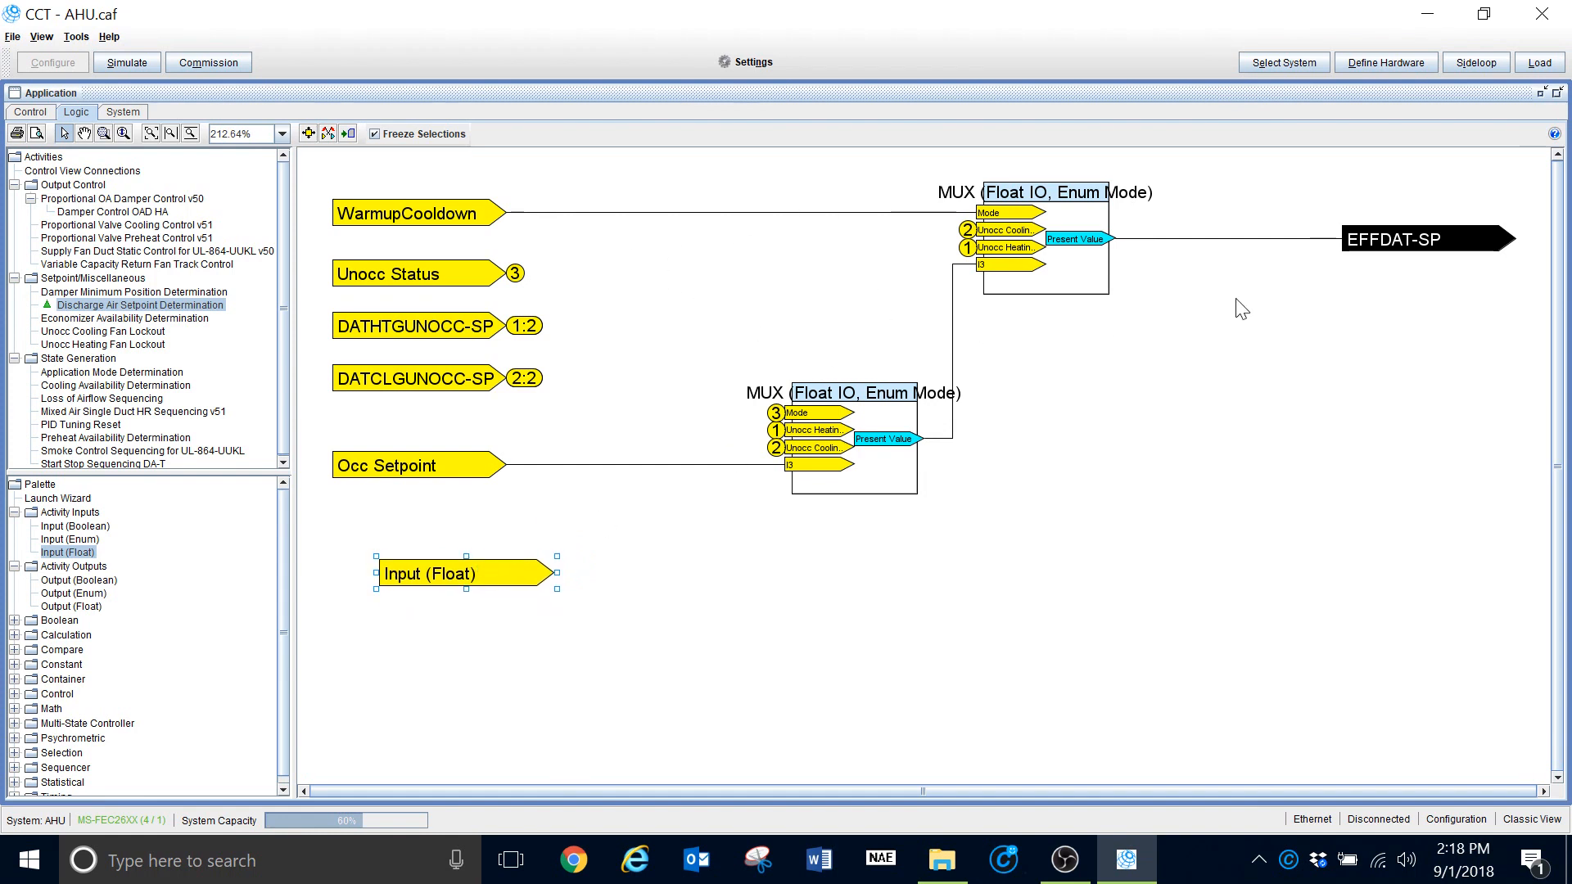
pyautogui.moveTo(1184, 627); pyautogui.dragTo(337, 316)
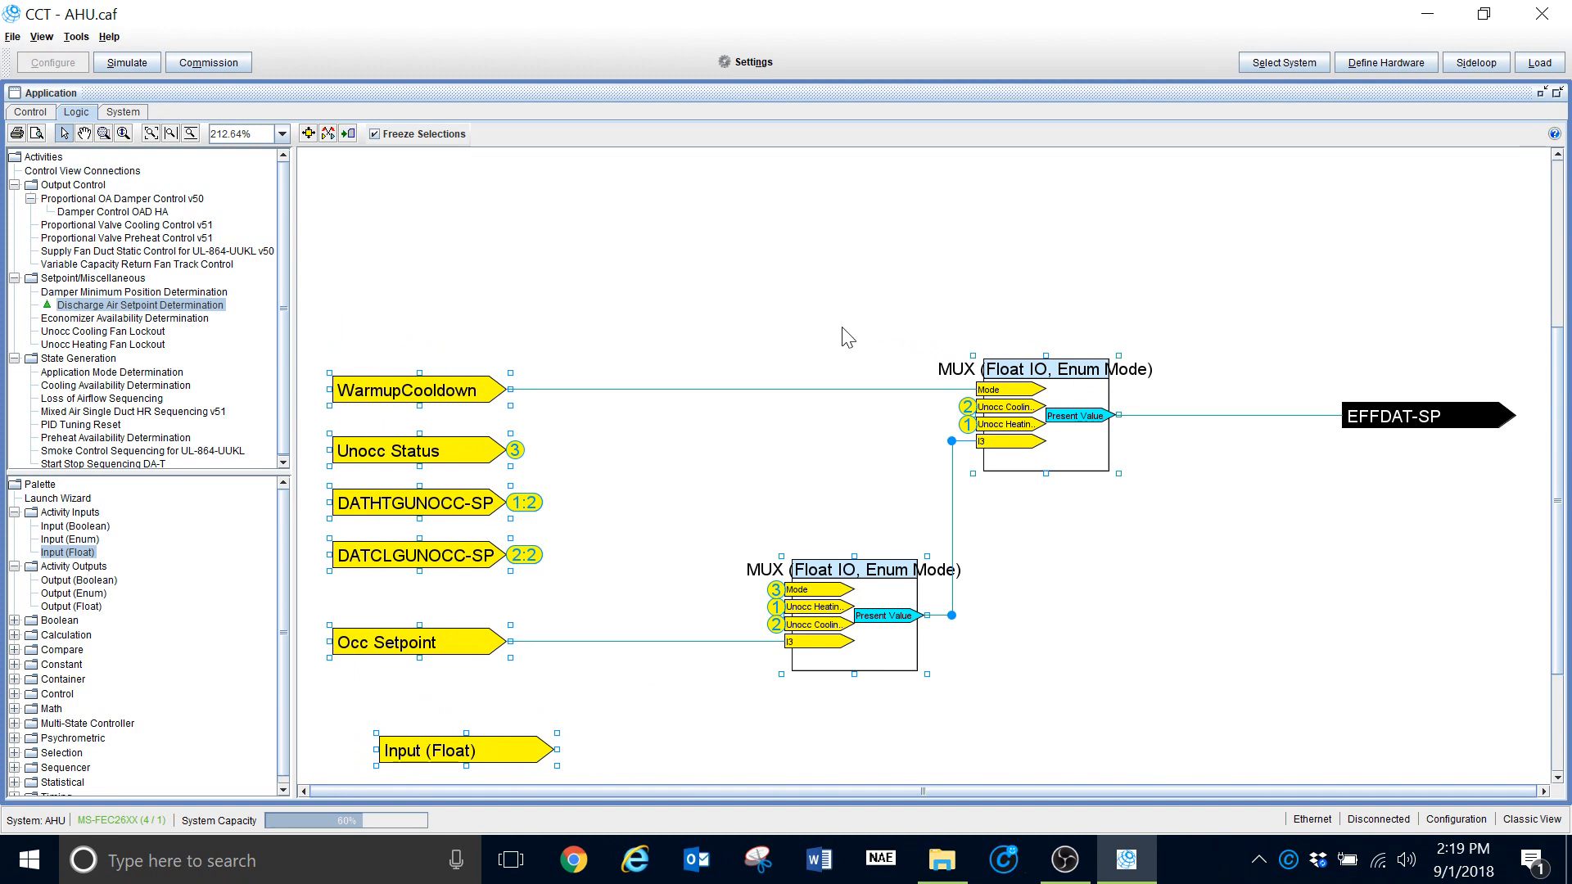
pyautogui.press('Delete')
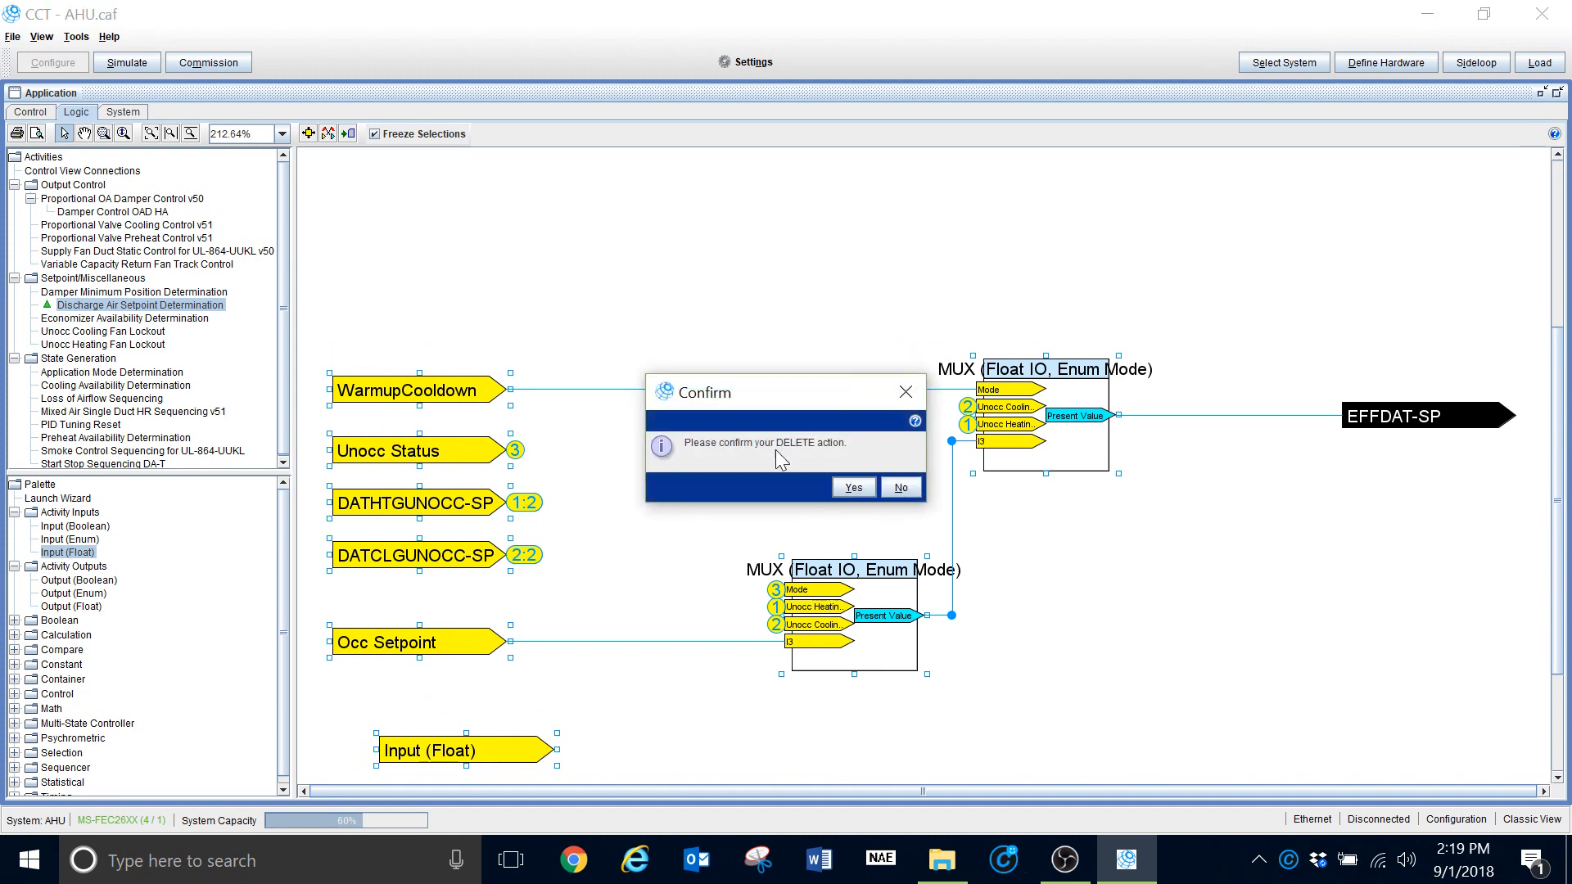
pyautogui.click(848, 487)
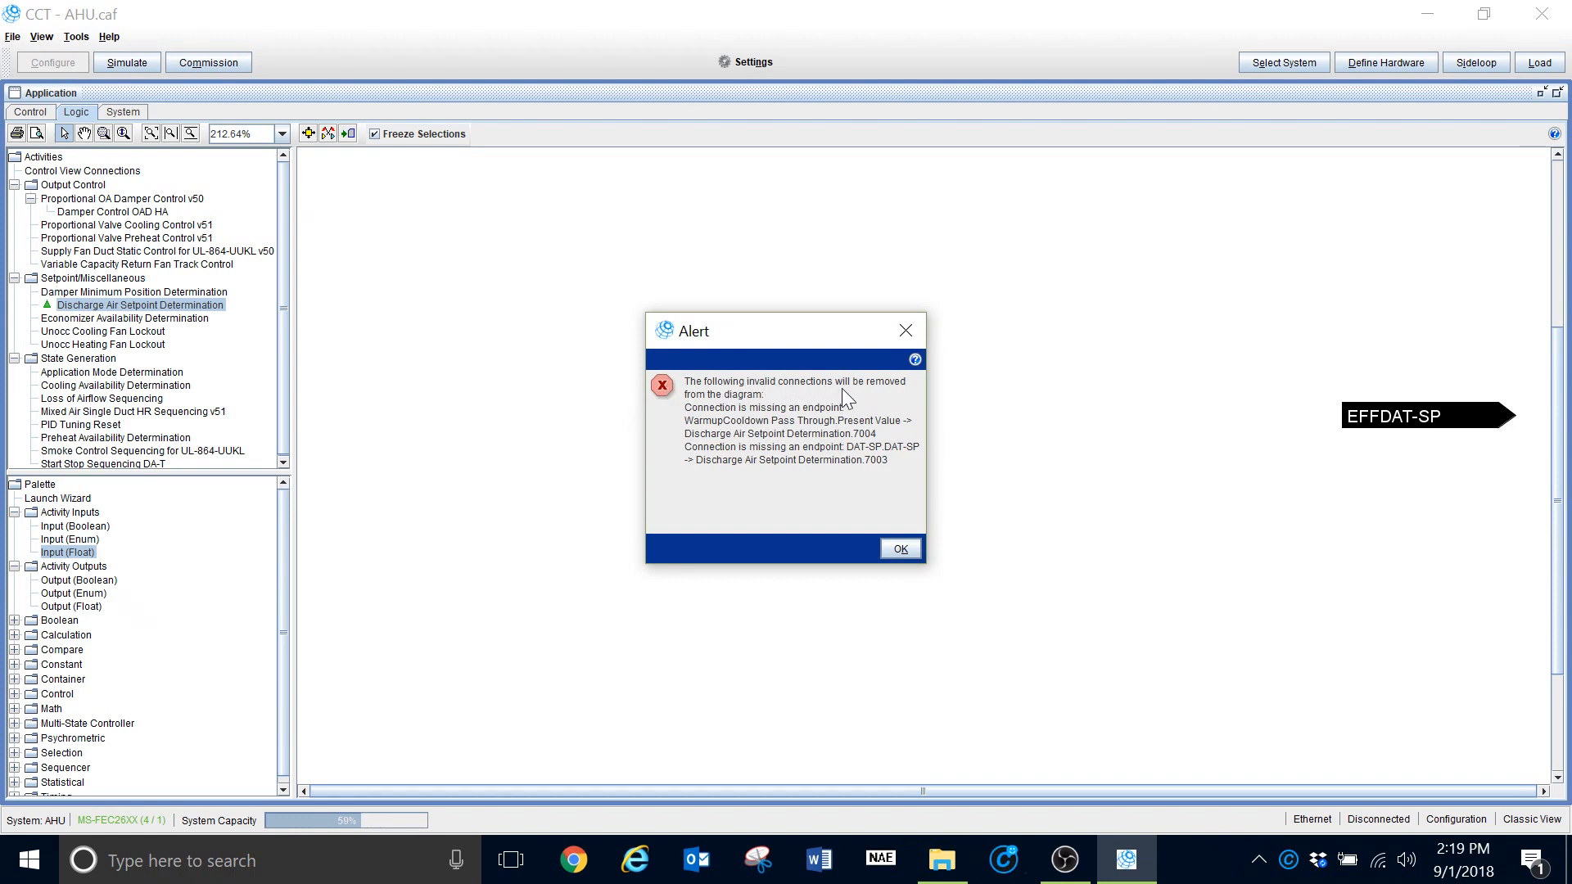
pyautogui.click(901, 549)
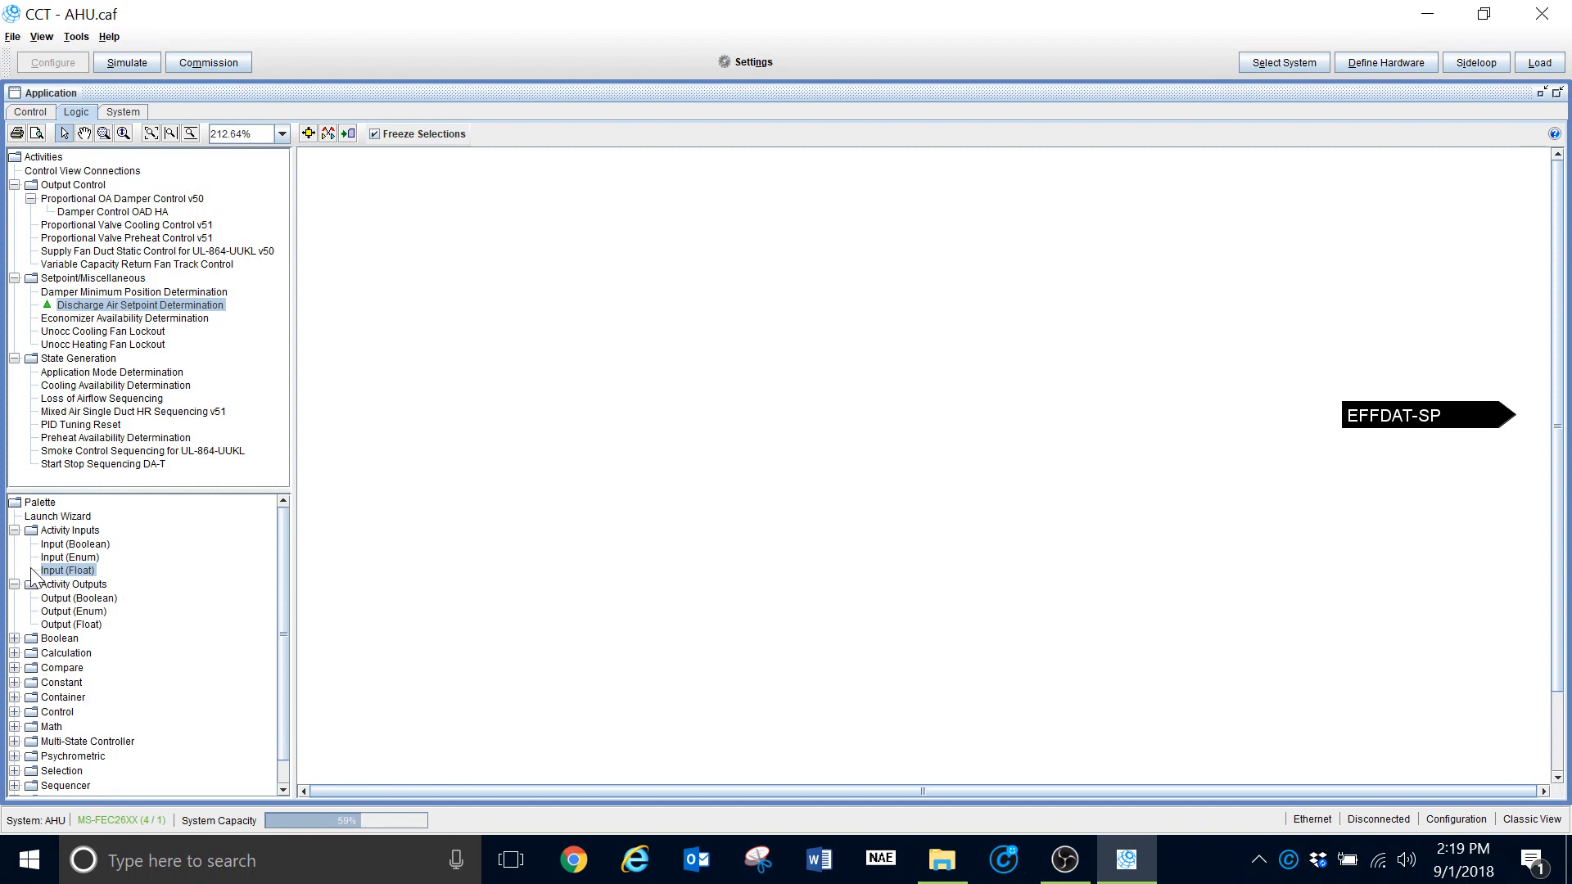
# Add a float activity input to the upper part of the empty diagram and name it OA-T
pyautogui.moveTo(67, 571); pyautogui.dragTo(474, 292)
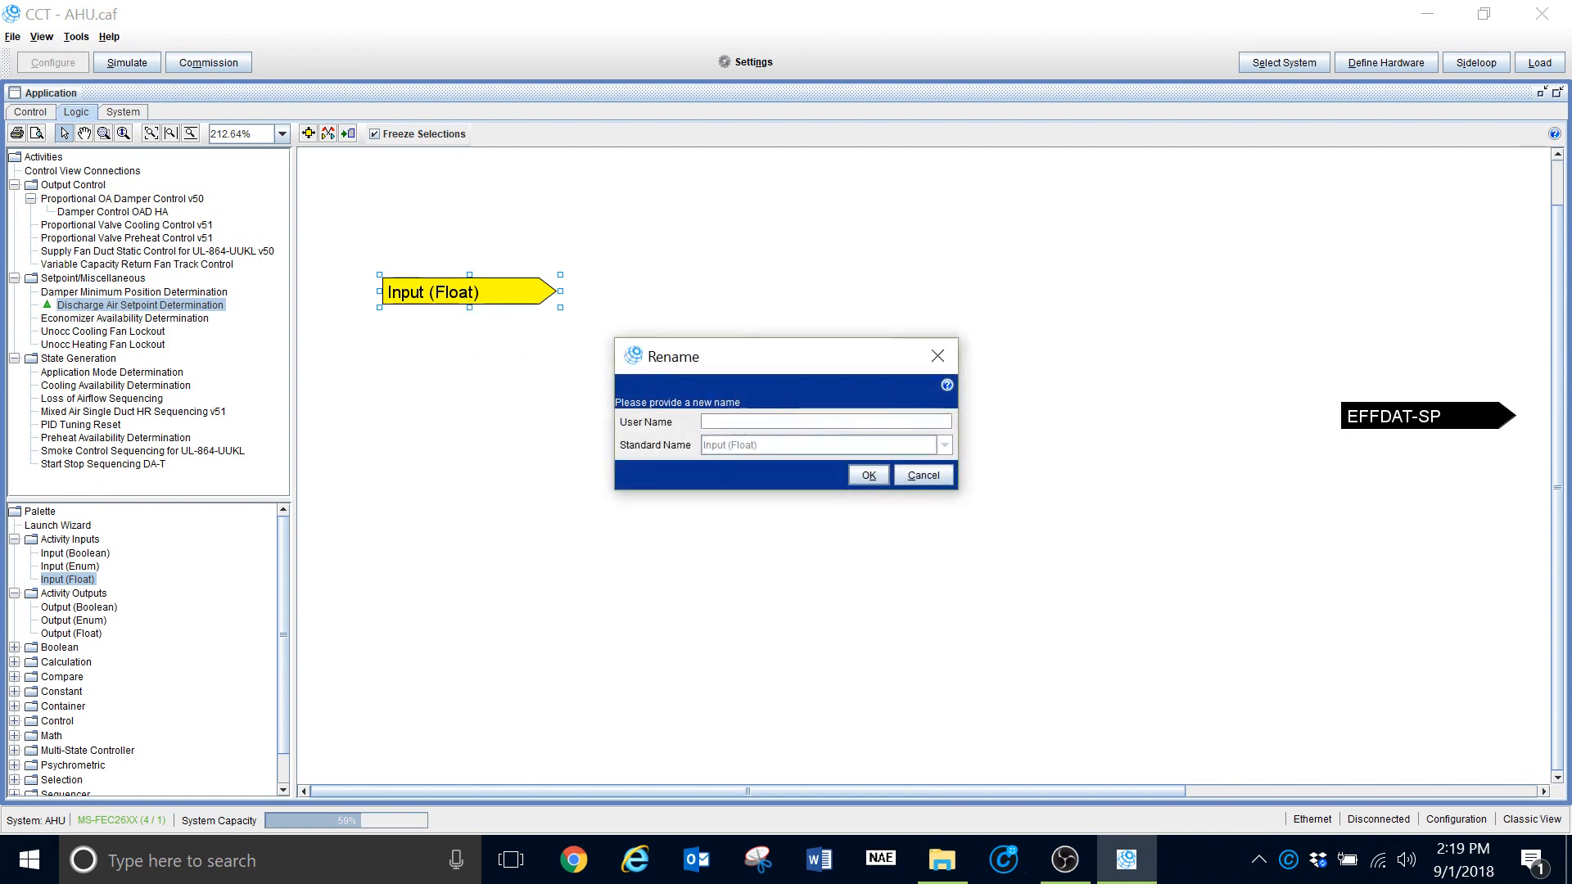
pyautogui.write('OA-T')
pyautogui.click(869, 476)
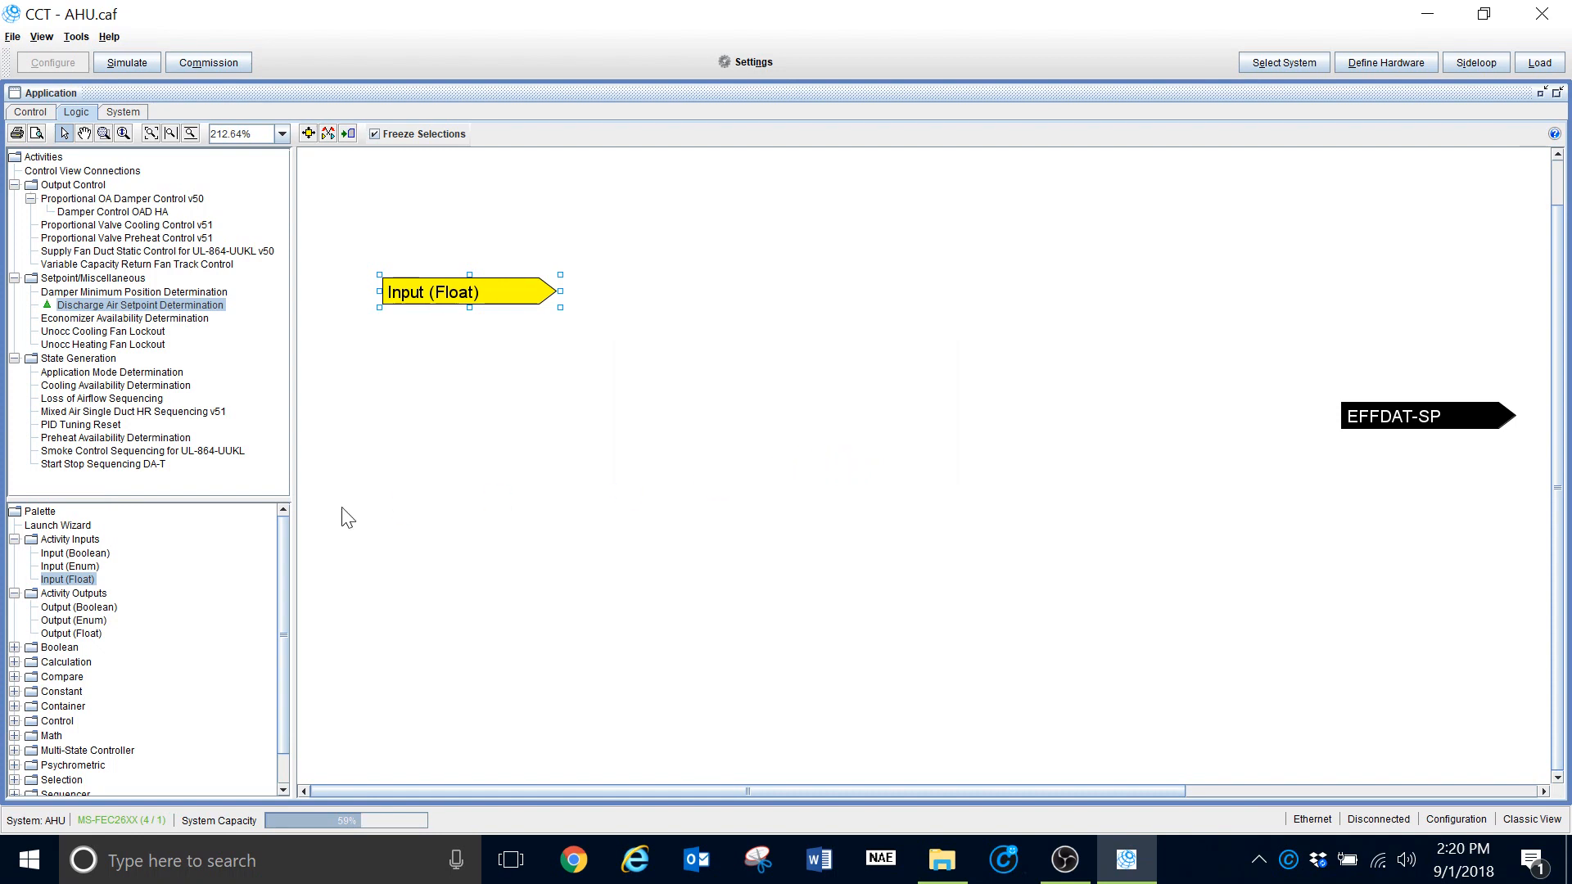
# Add a second float activity input, align it directly below OA-T and name it DAT-HI
pyautogui.moveTo(73, 584); pyautogui.dragTo(450, 411)
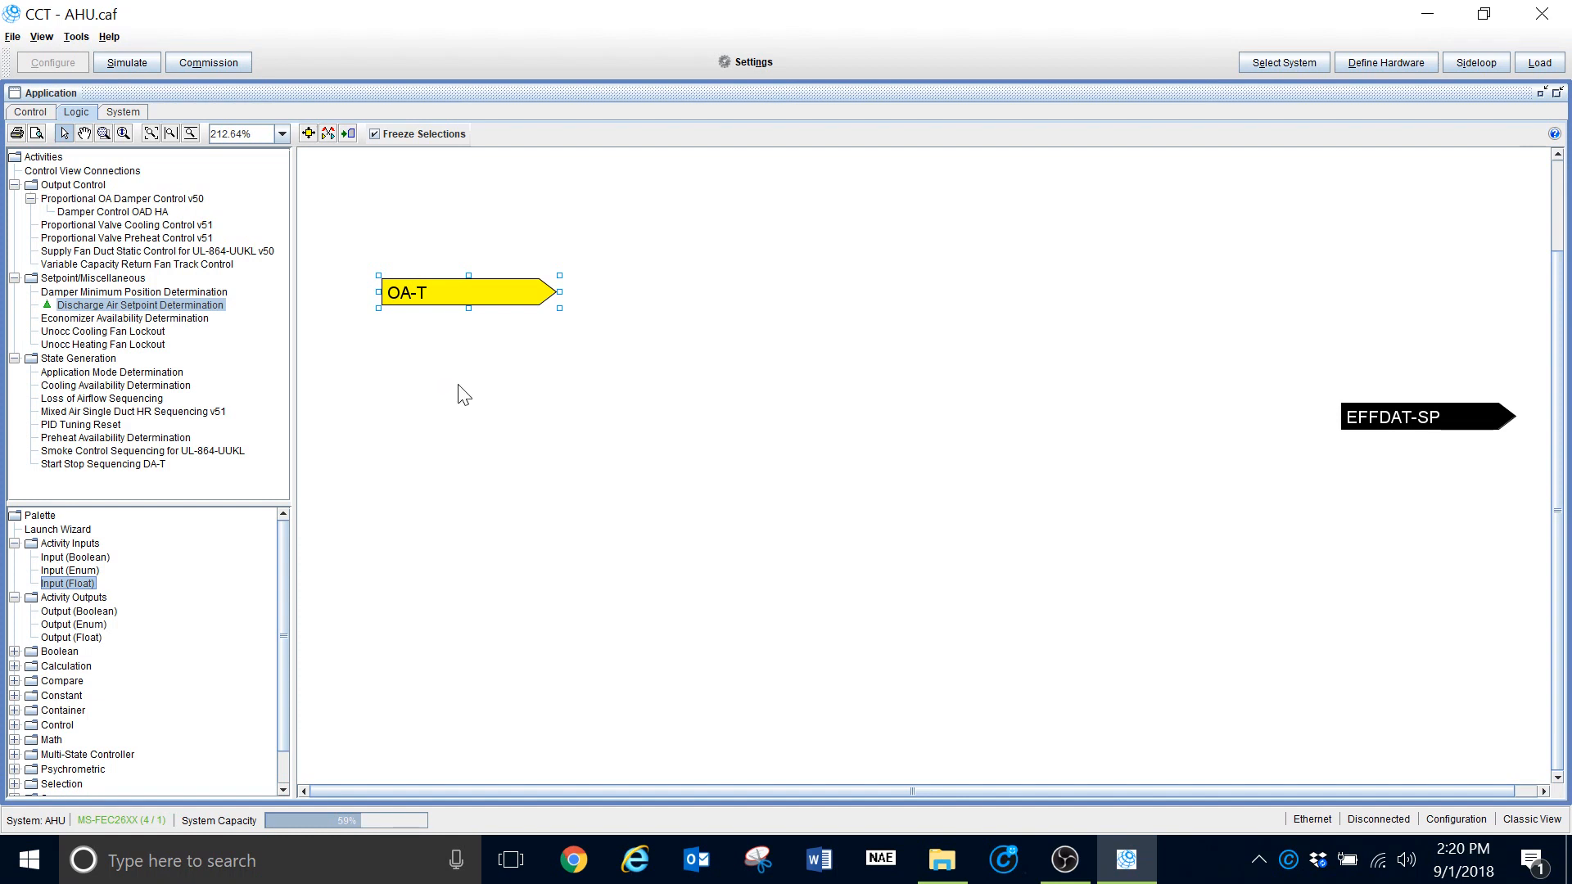
pyautogui.click(448, 379)
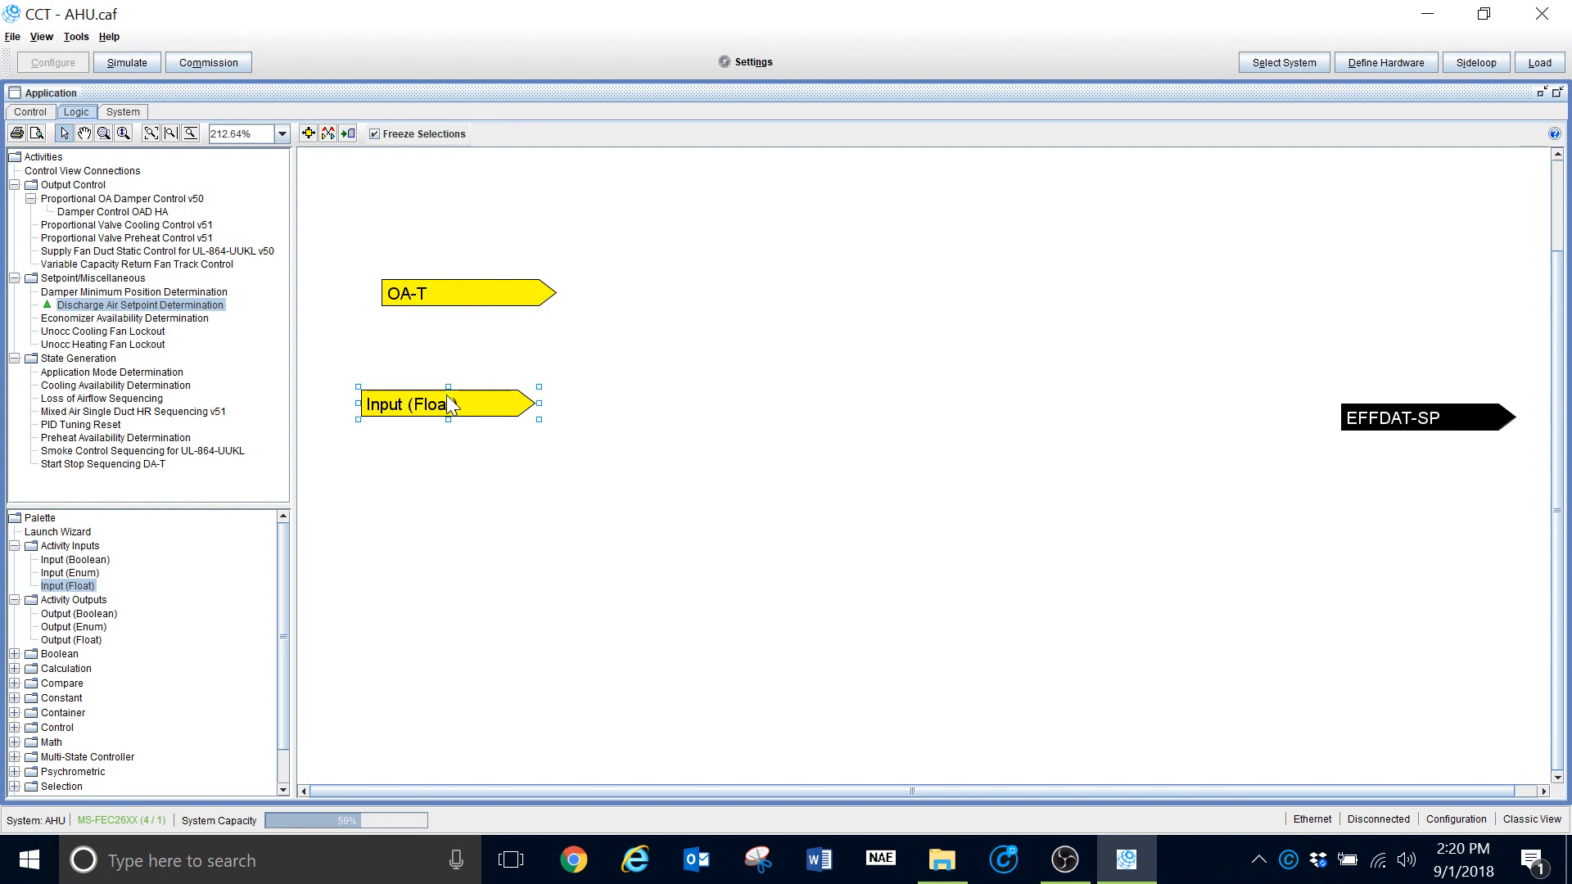
pyautogui.moveTo(438, 404); pyautogui.dragTo(457, 352)
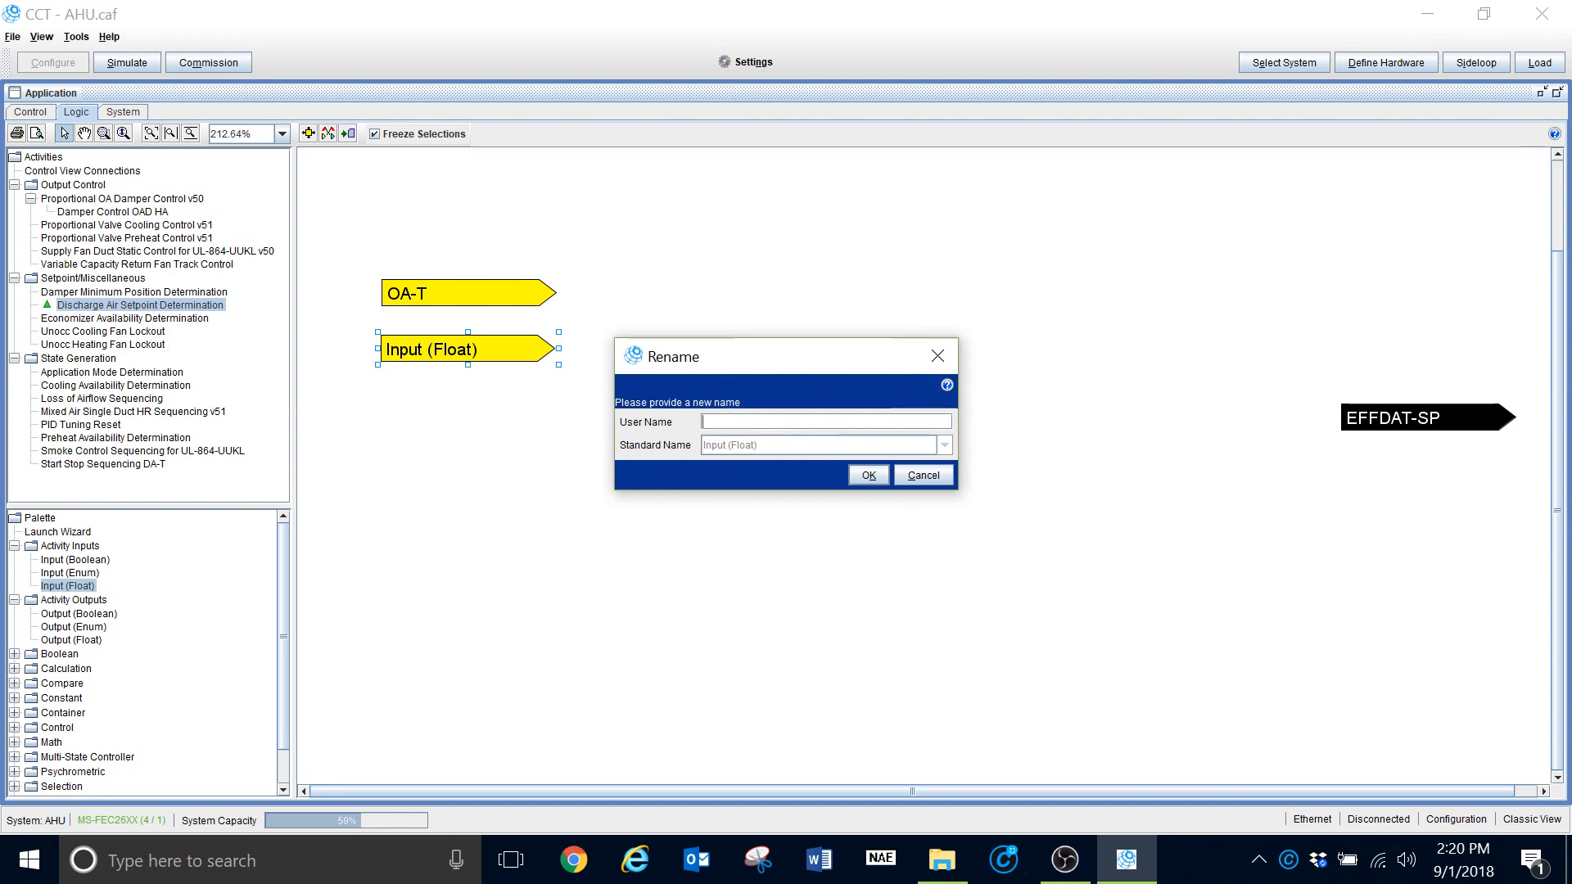
pyautogui.write('DAT-HI')
pyautogui.click(866, 475)
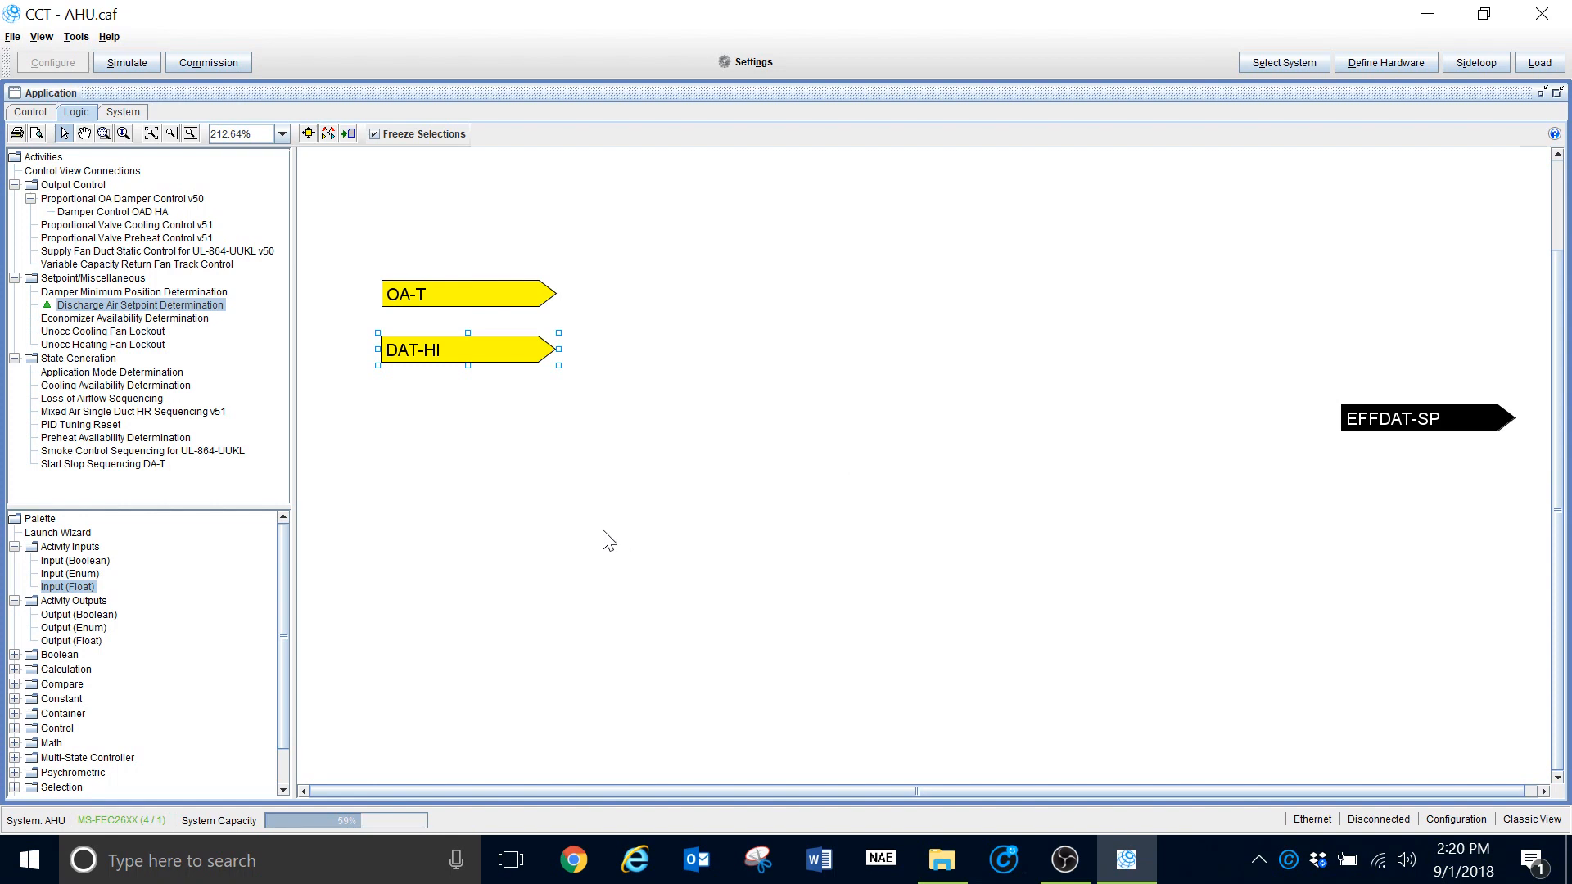
# Add a third float activity input below DAT-HI, name it DAT-Lo and align it with the inputs above
pyautogui.moveTo(68, 595); pyautogui.dragTo(446, 421)
pyautogui.click(448, 403)
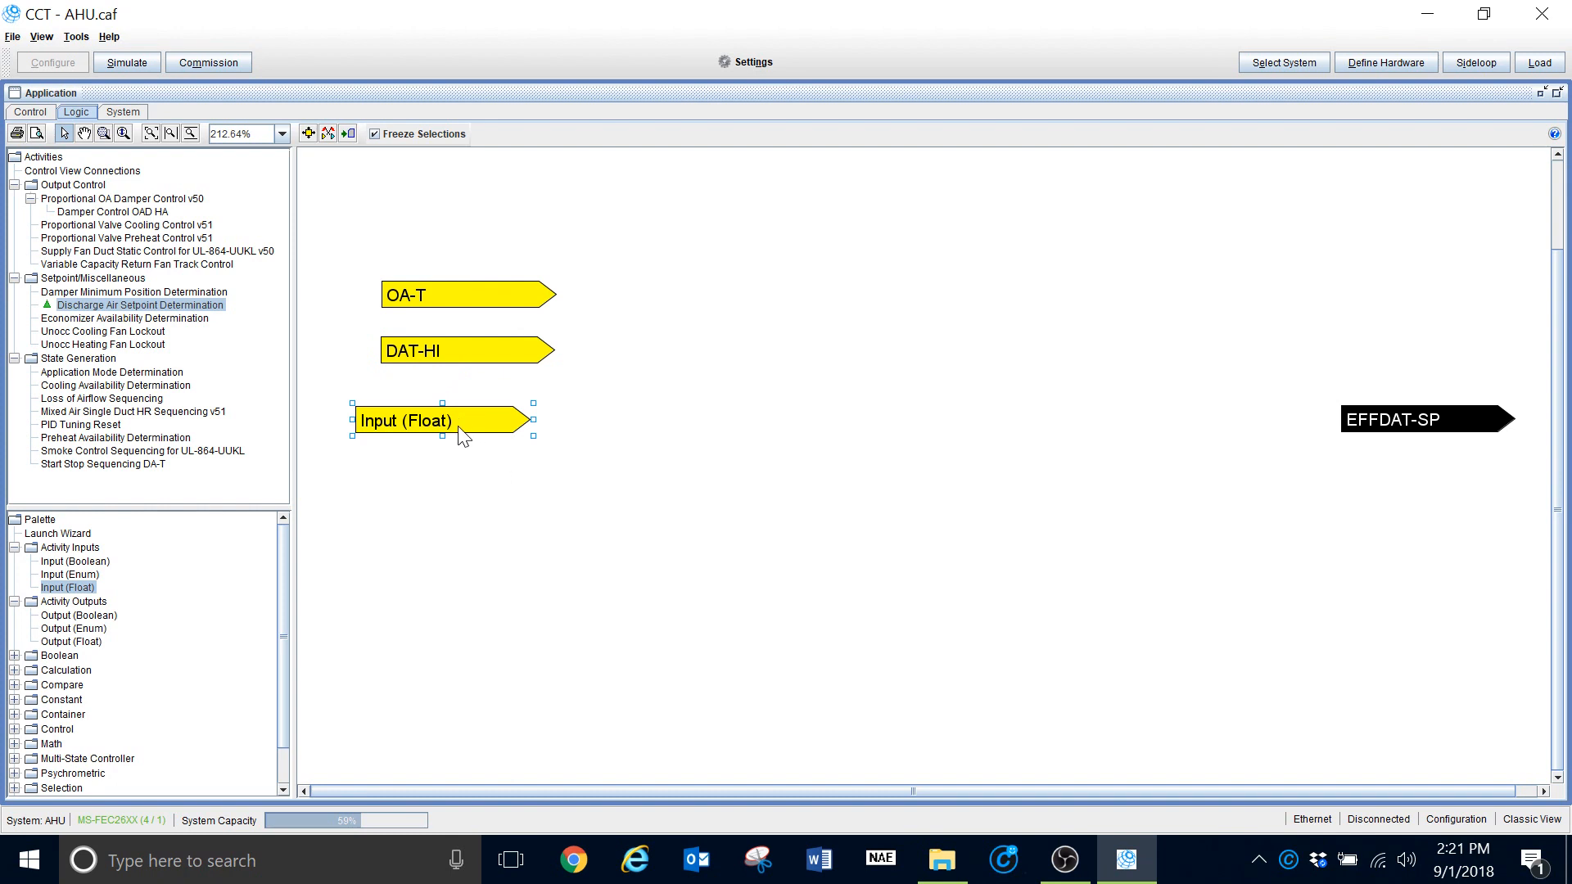
pyautogui.doubleClick(444, 426)
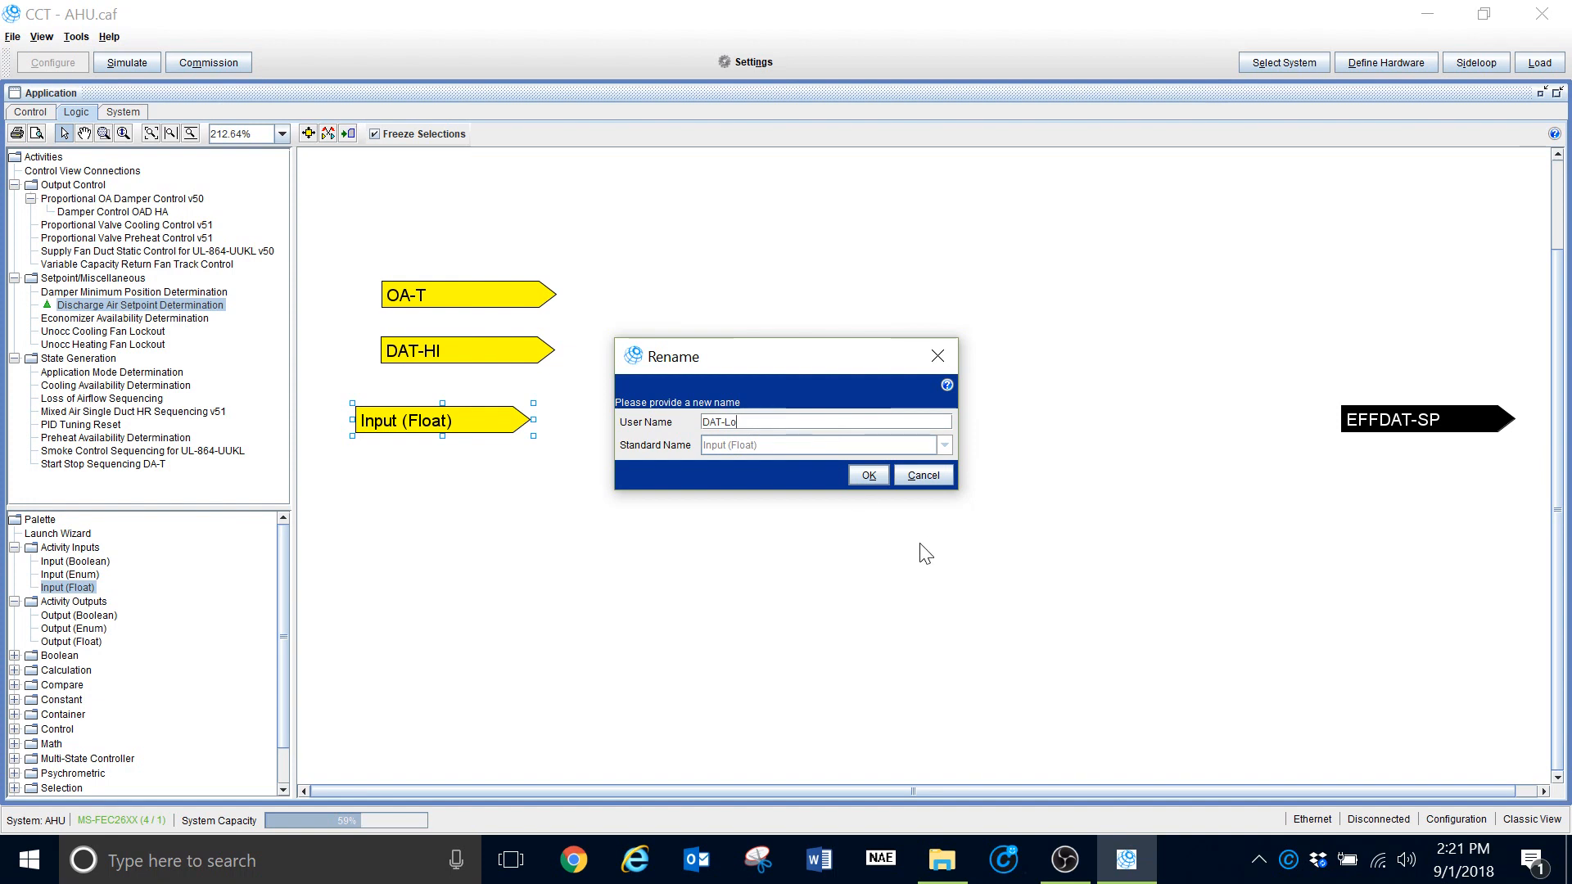
pyautogui.click(866, 476)
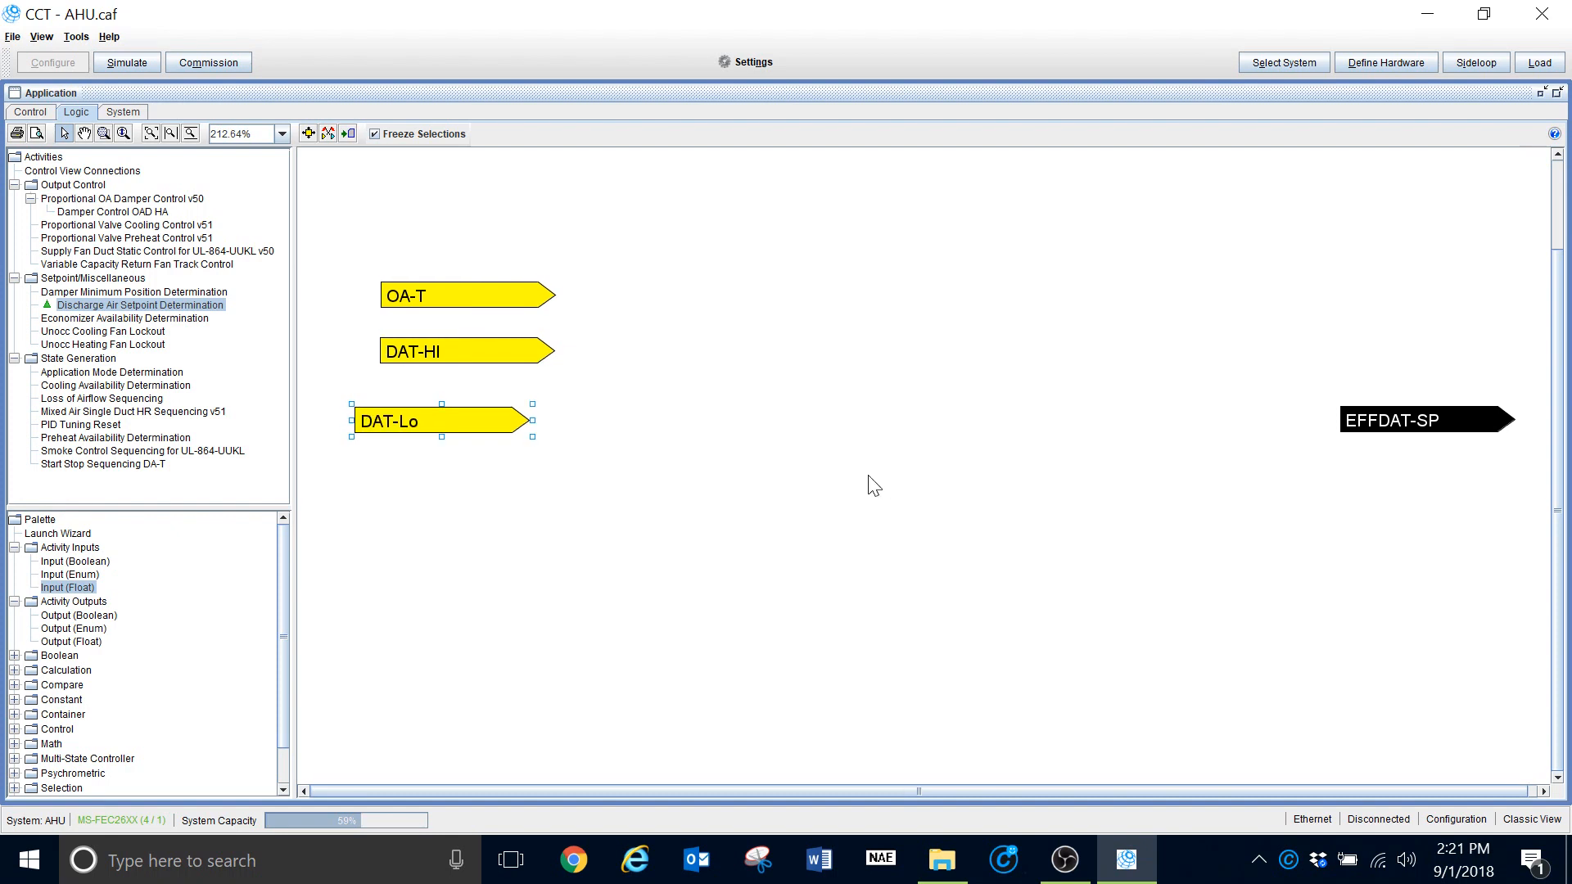
pyautogui.moveTo(453, 419); pyautogui.dragTo(479, 416)
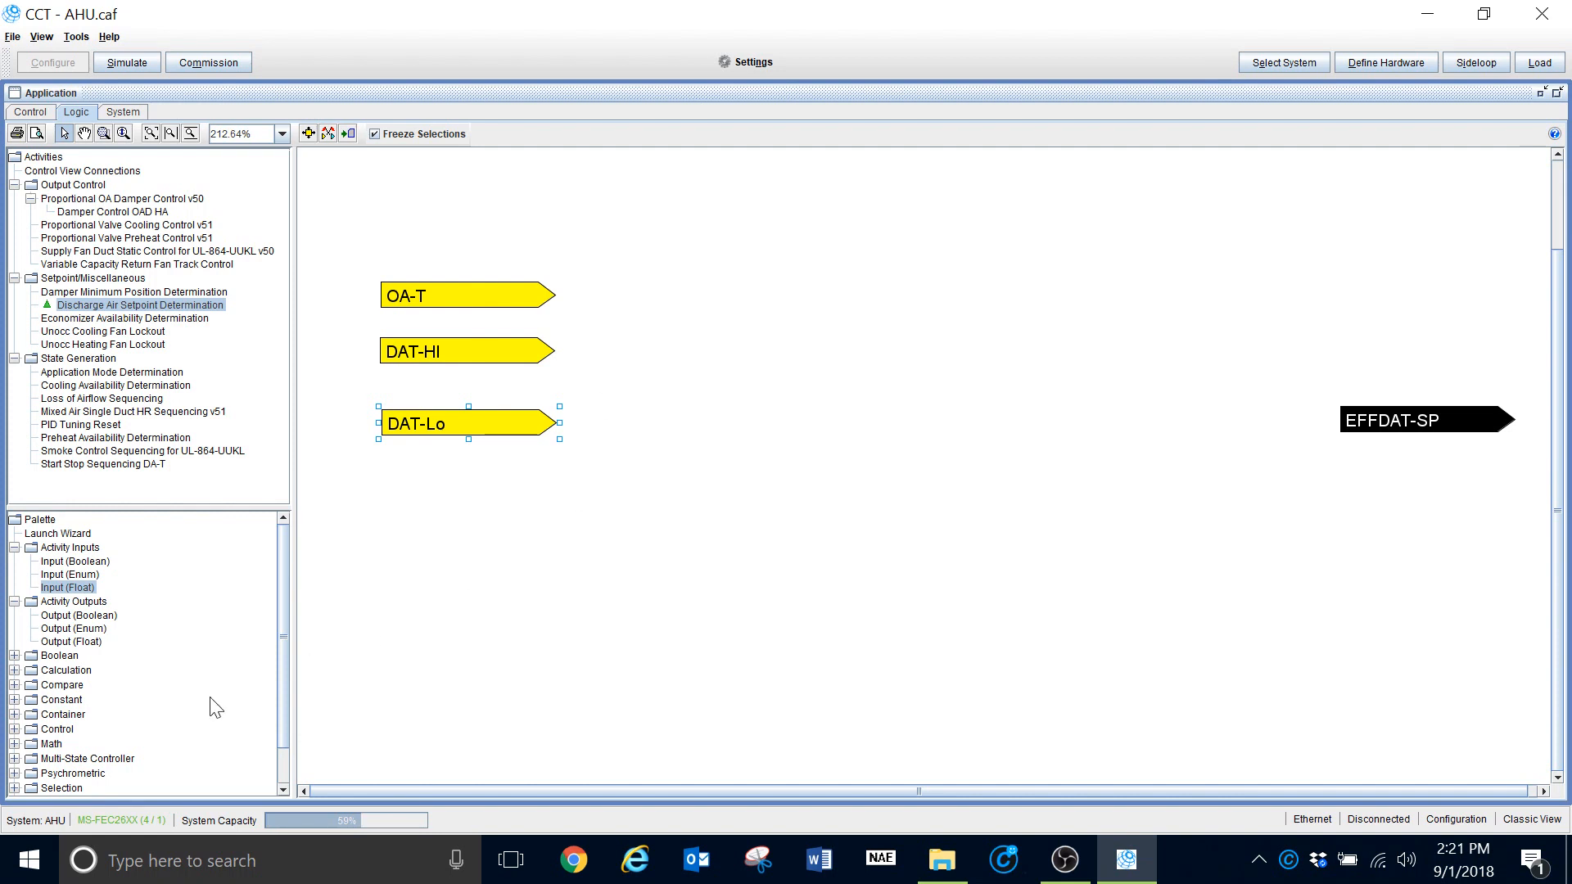
# Add two more float activity inputs, placed one under the other below DAT-Lo
pyautogui.moveTo(67, 591); pyautogui.dragTo(434, 485)
pyautogui.click(511, 503)
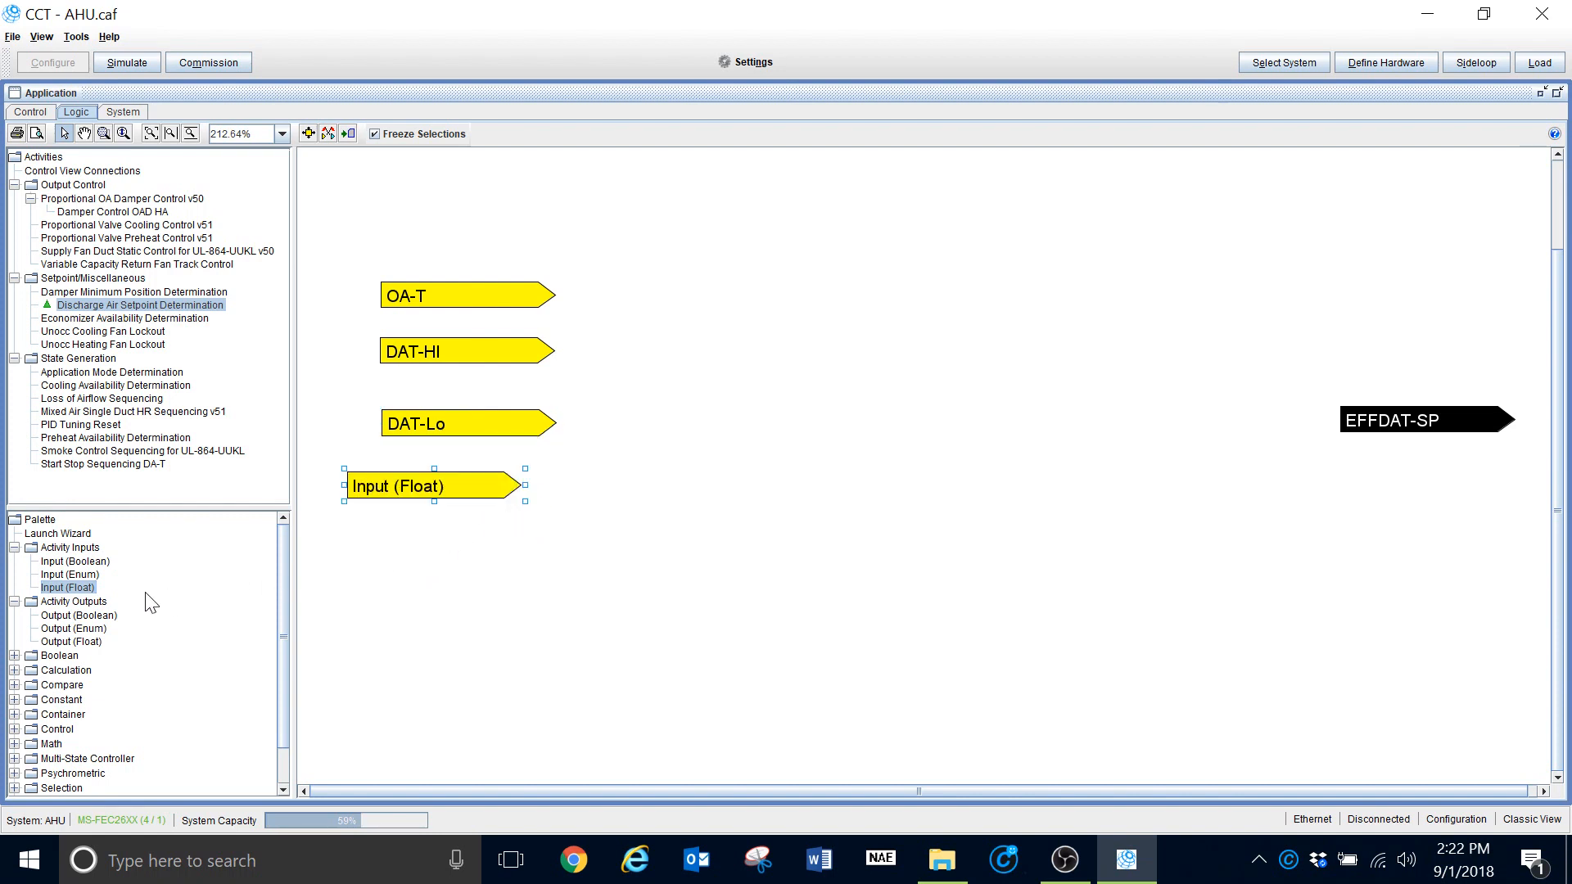
pyautogui.moveTo(66, 589); pyautogui.dragTo(393, 588)
pyautogui.click(459, 559)
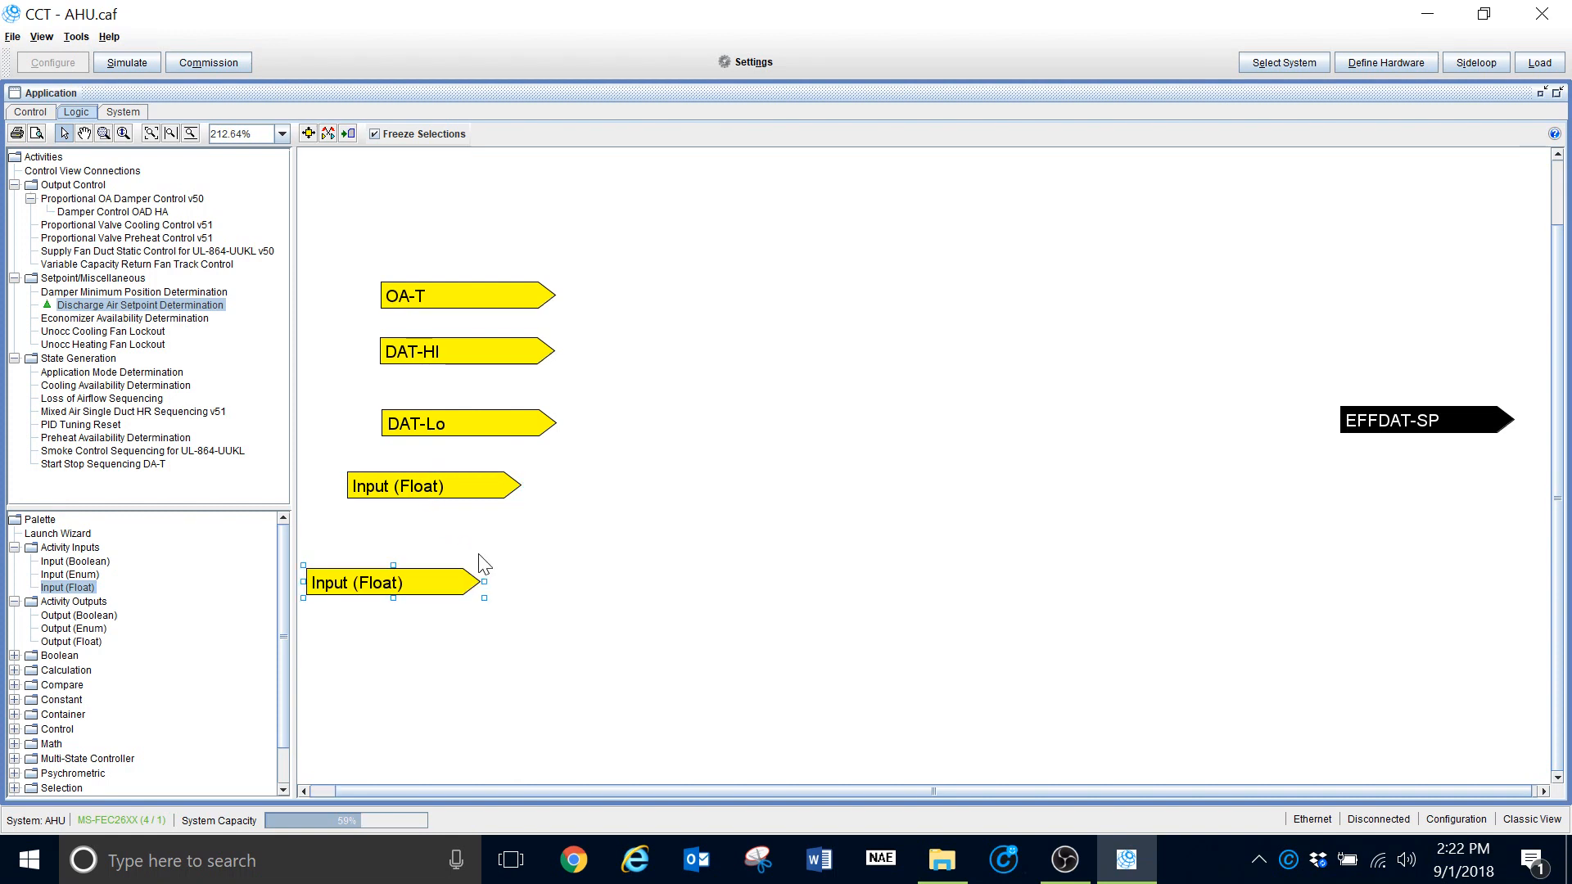
pyautogui.moveTo(369, 584); pyautogui.dragTo(438, 538)
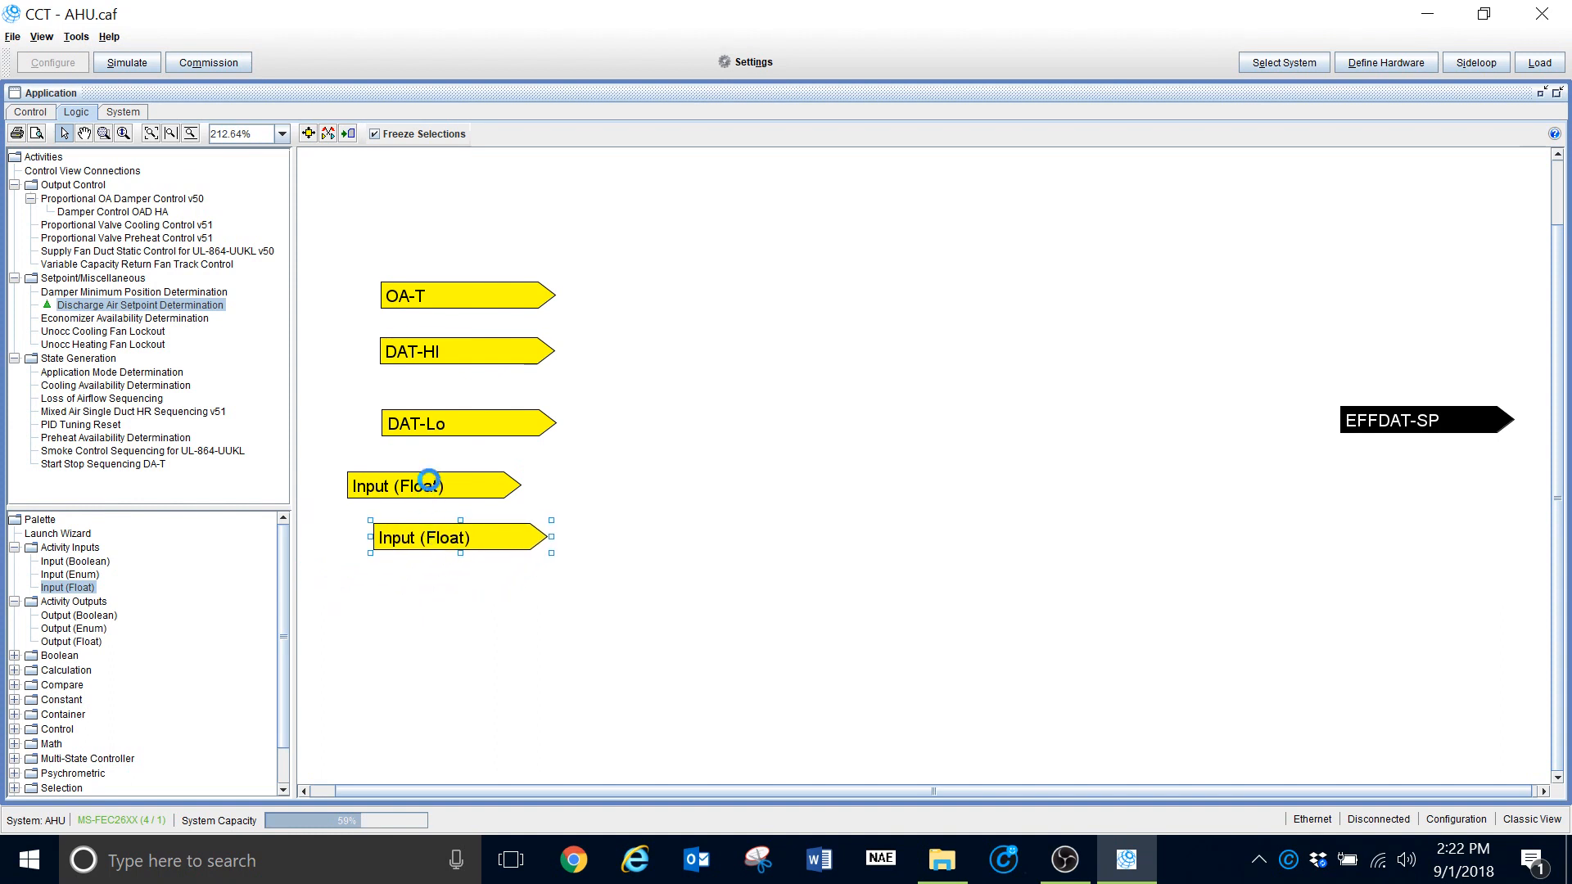
# Rename the two unnamed float inputs below DAT-Lo as VAR 1 and VAR 2, from upper to lower
pyautogui.doubleClick(434, 487)
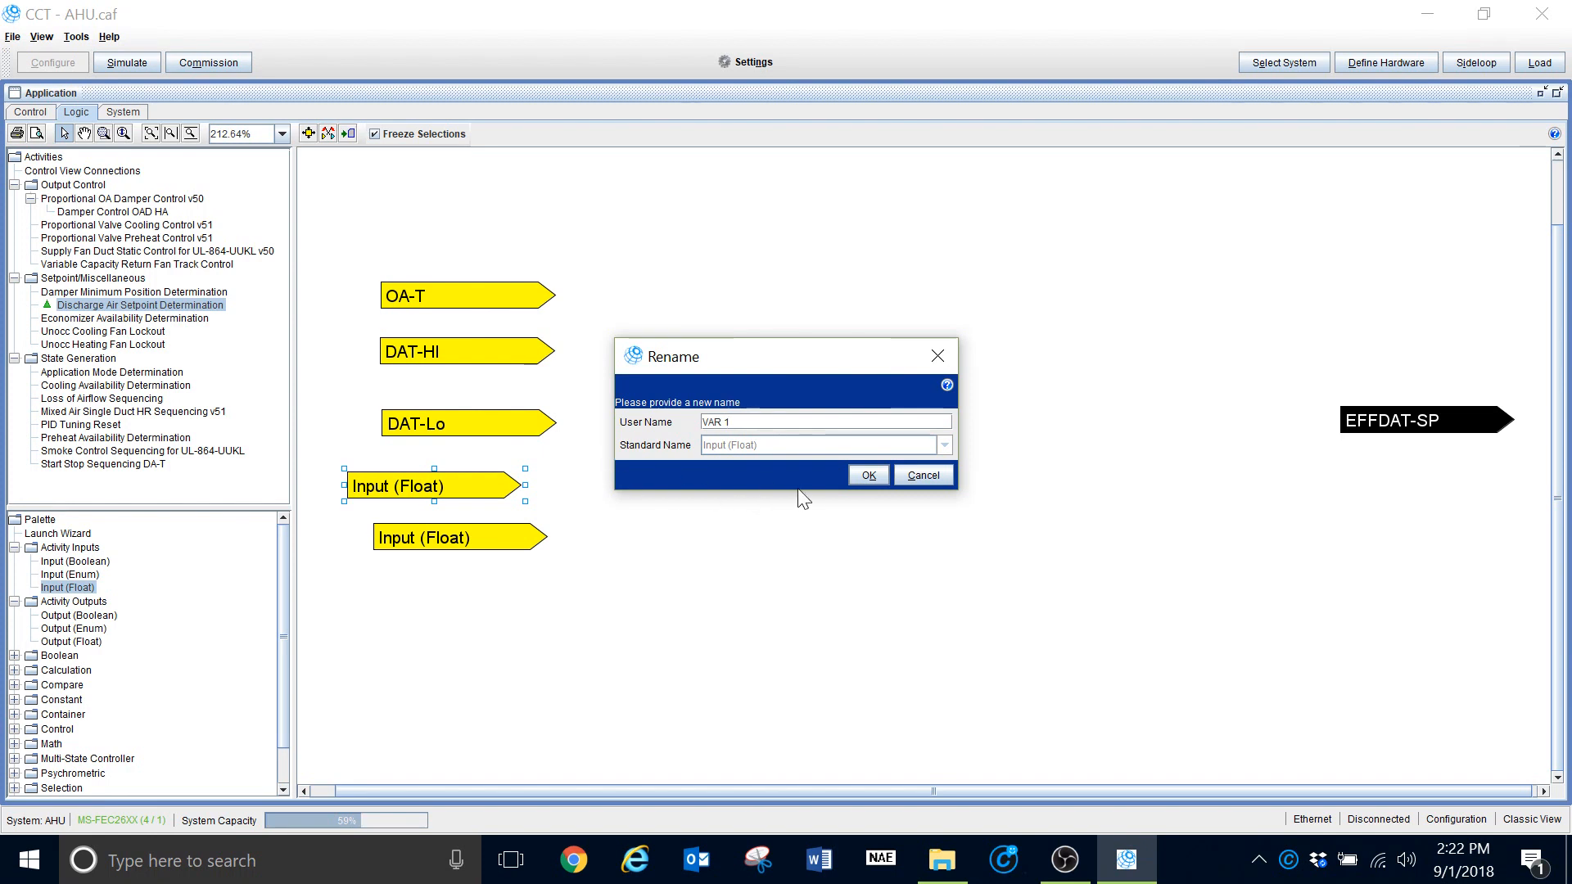
pyautogui.click(855, 477)
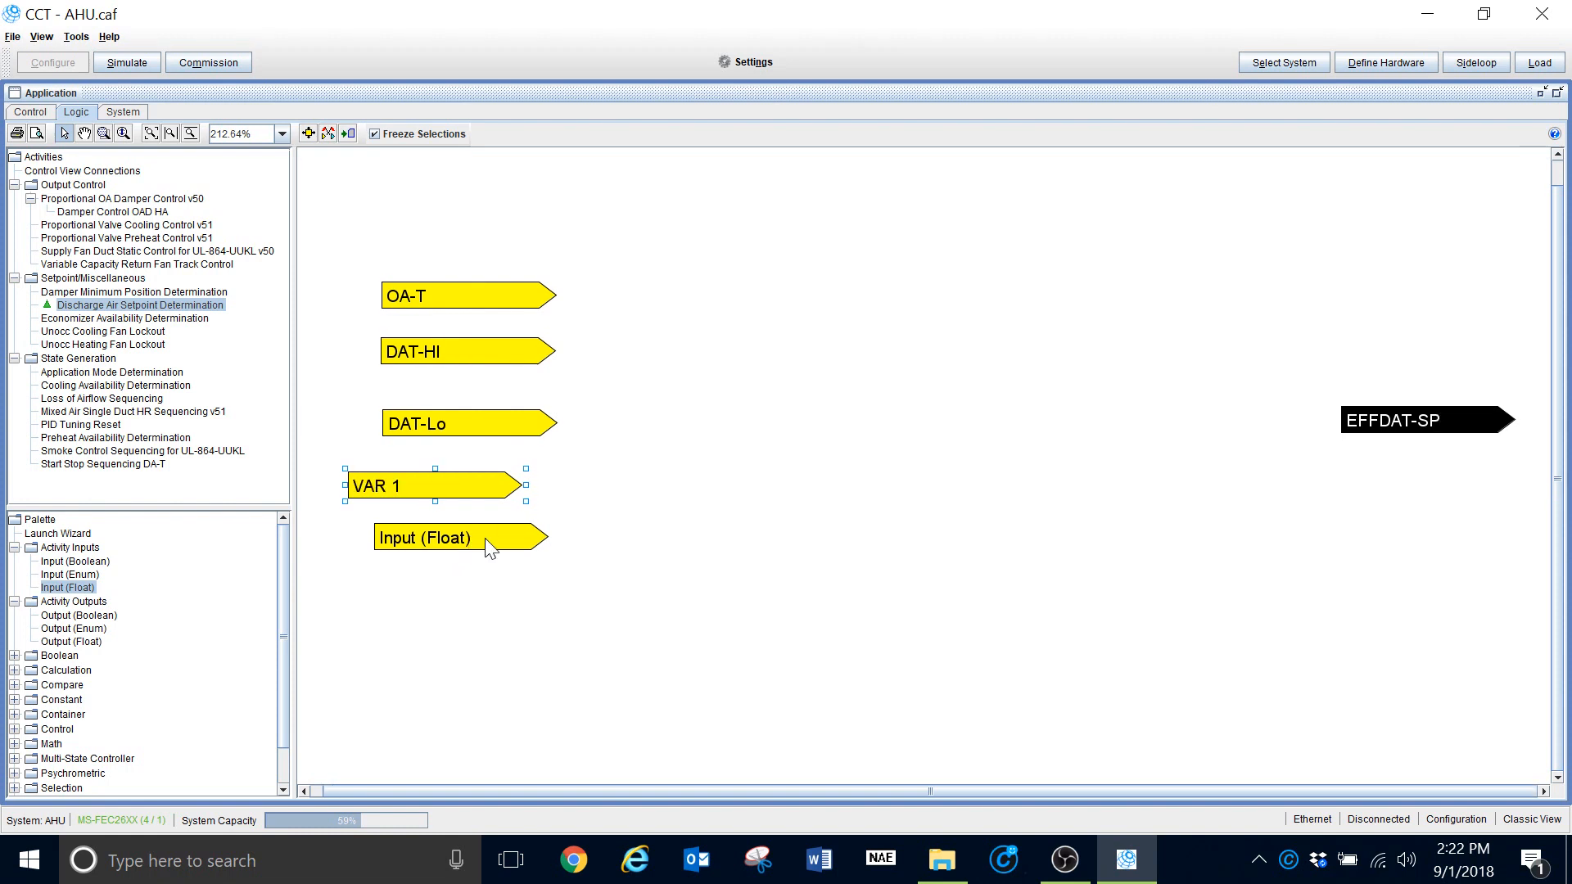
pyautogui.click(485, 538)
pyautogui.press('F2')
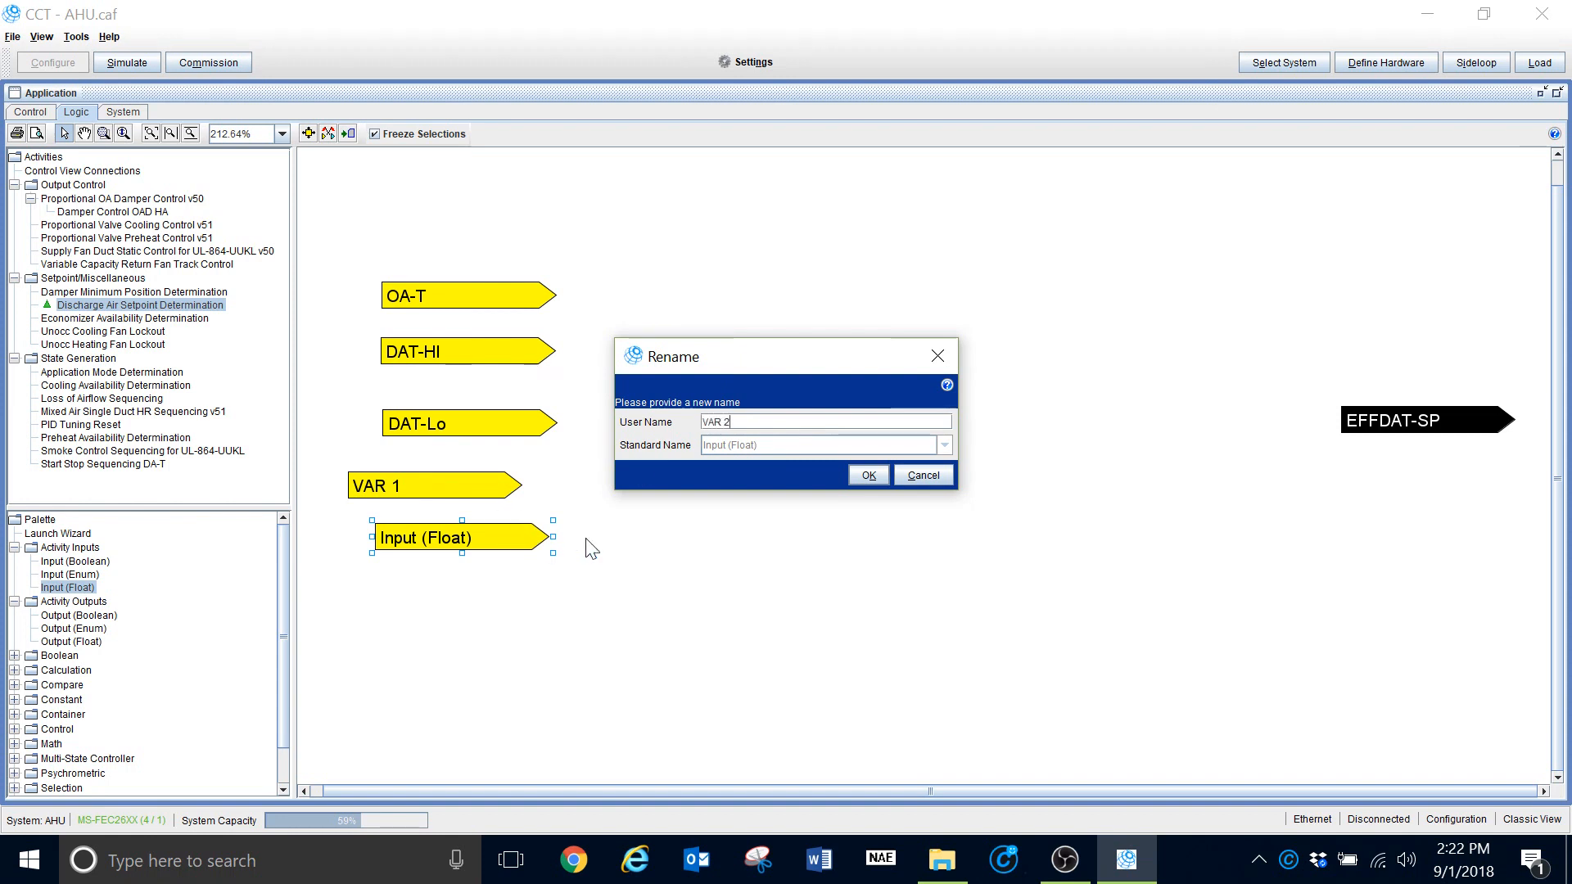
pyautogui.click(862, 473)
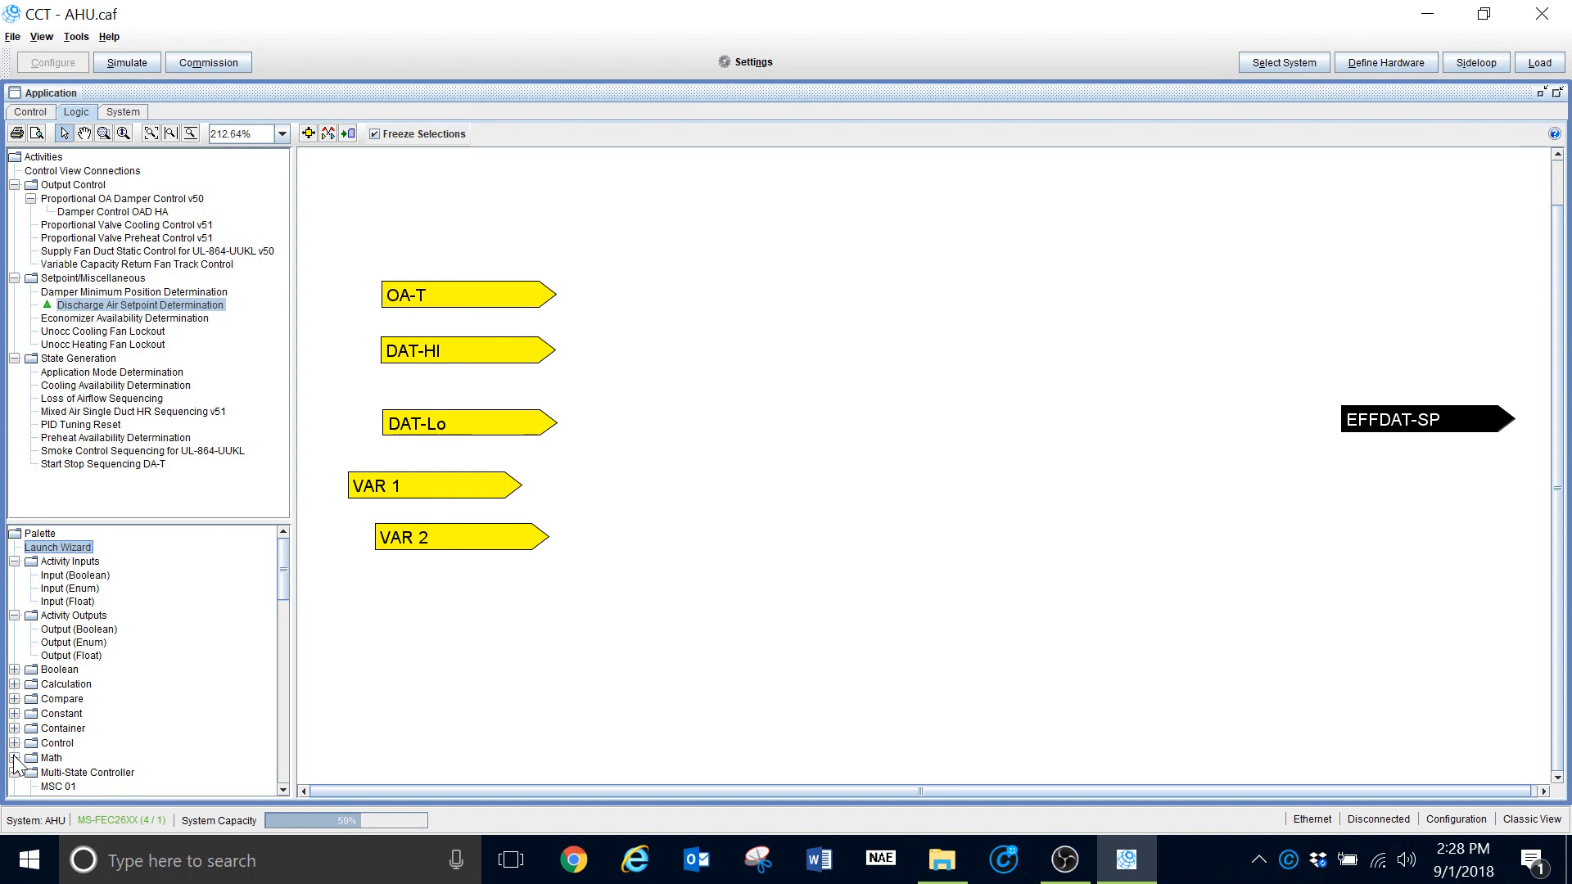
# Place a Span calculation block between the inputs and EFFDAT-SP and expose all its range and clamp input ports
pyautogui.click(15, 684)
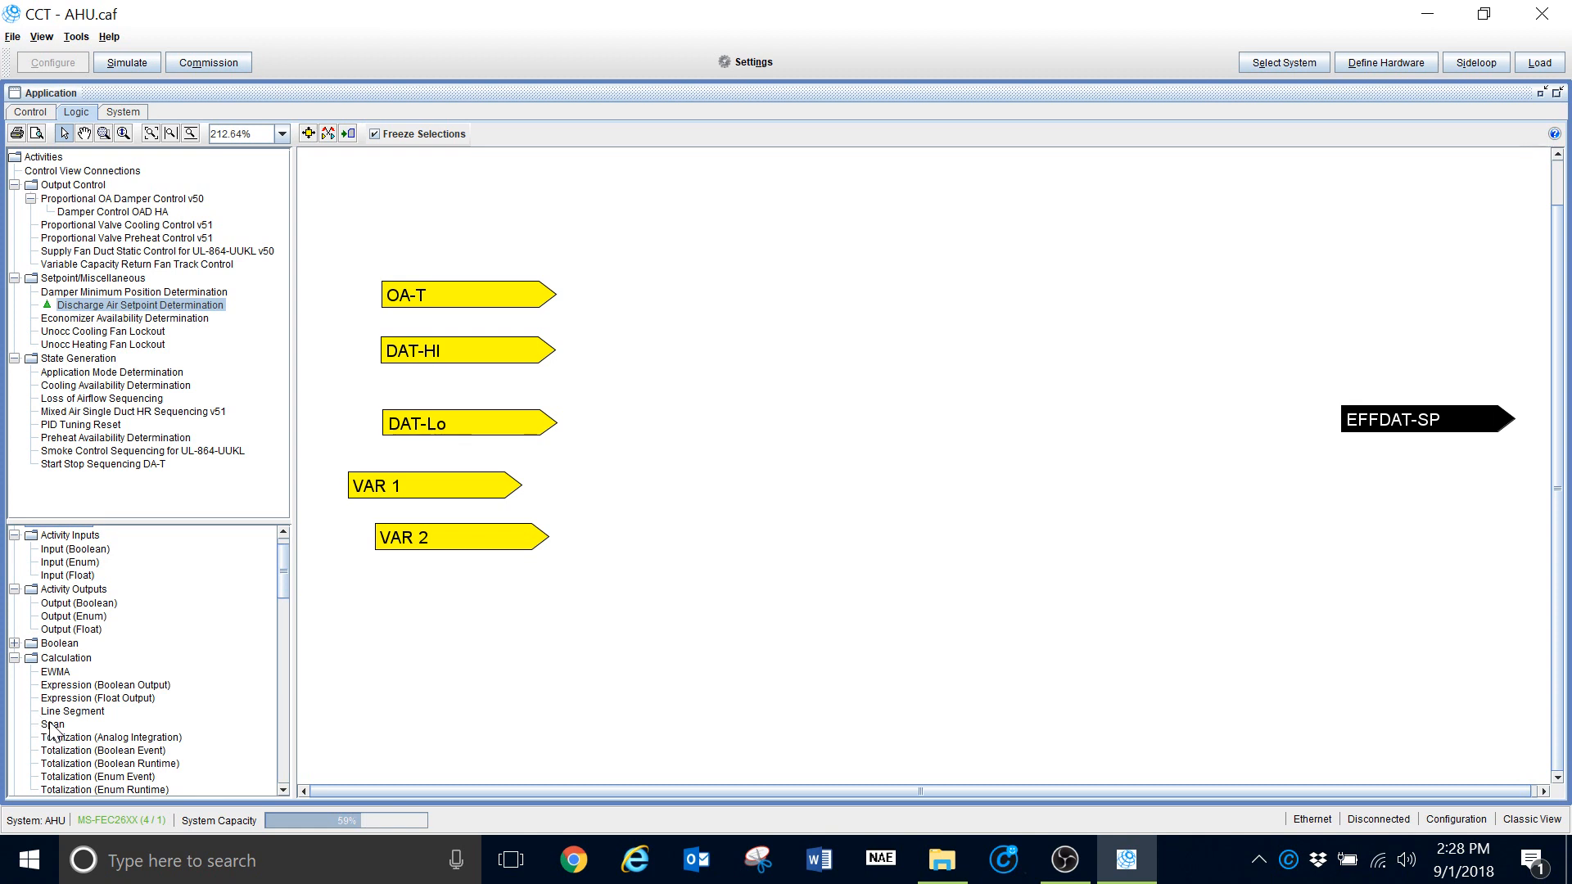
pyautogui.moveTo(51, 725); pyautogui.dragTo(898, 418)
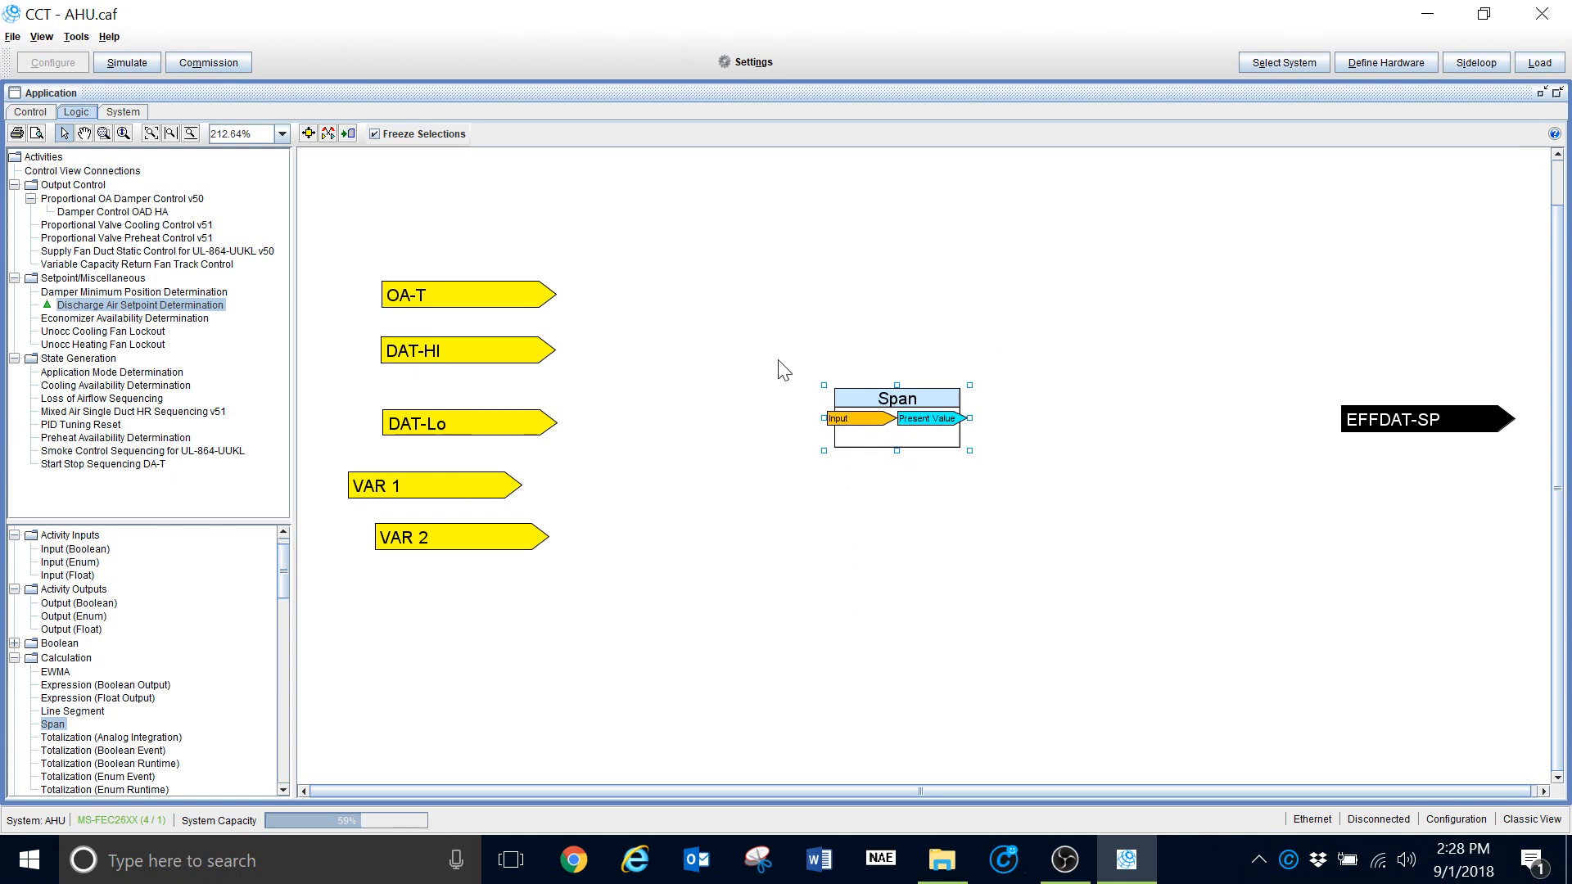
pyautogui.rightClick(882, 401)
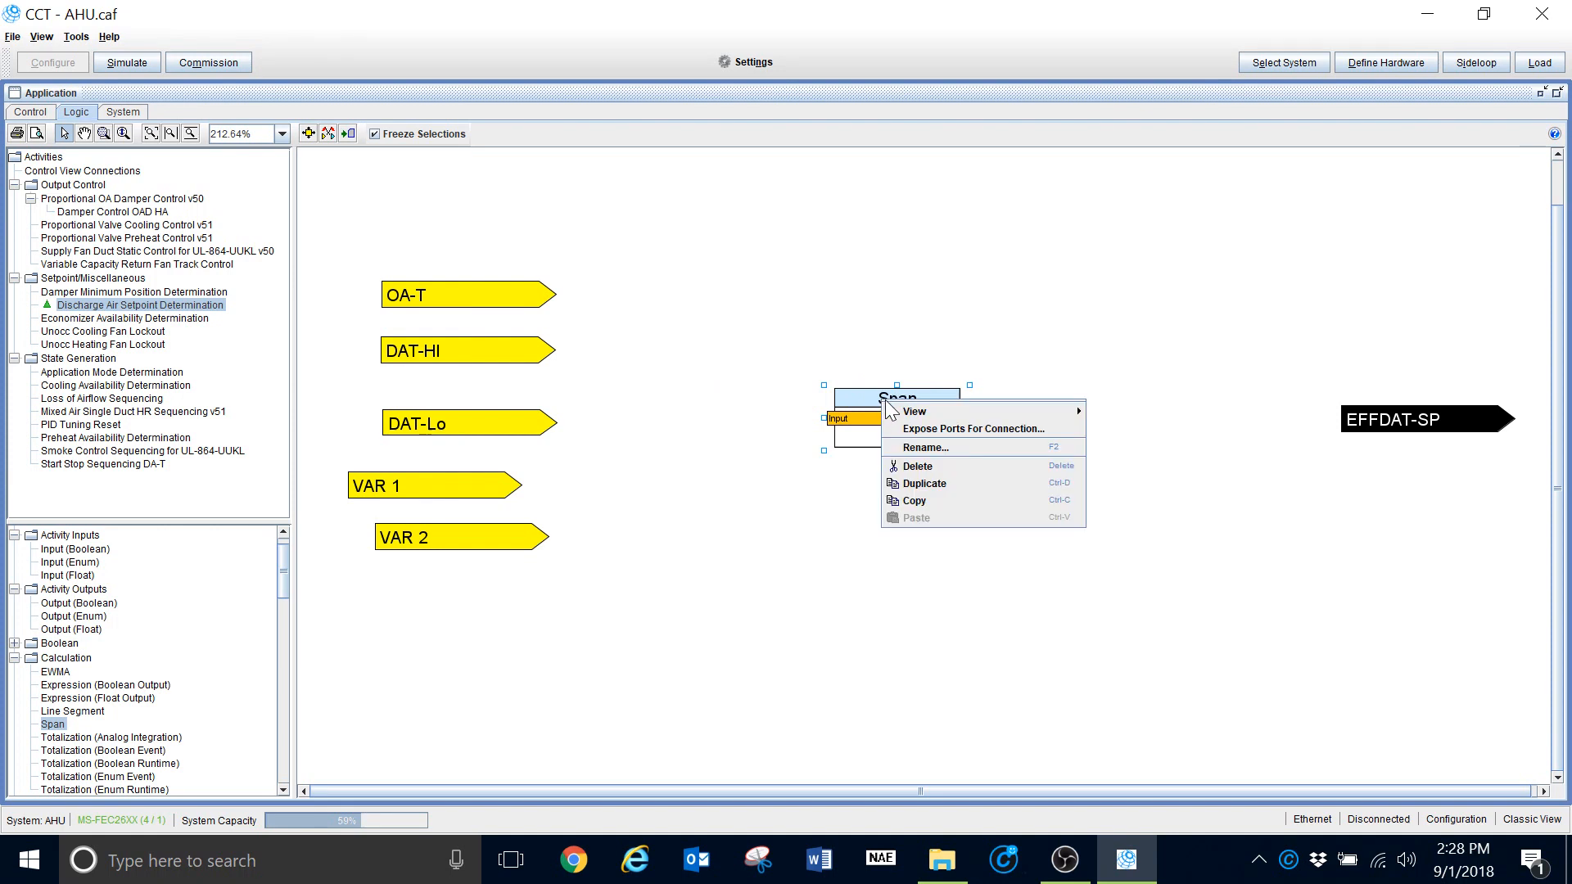
pyautogui.moveTo(913, 411)
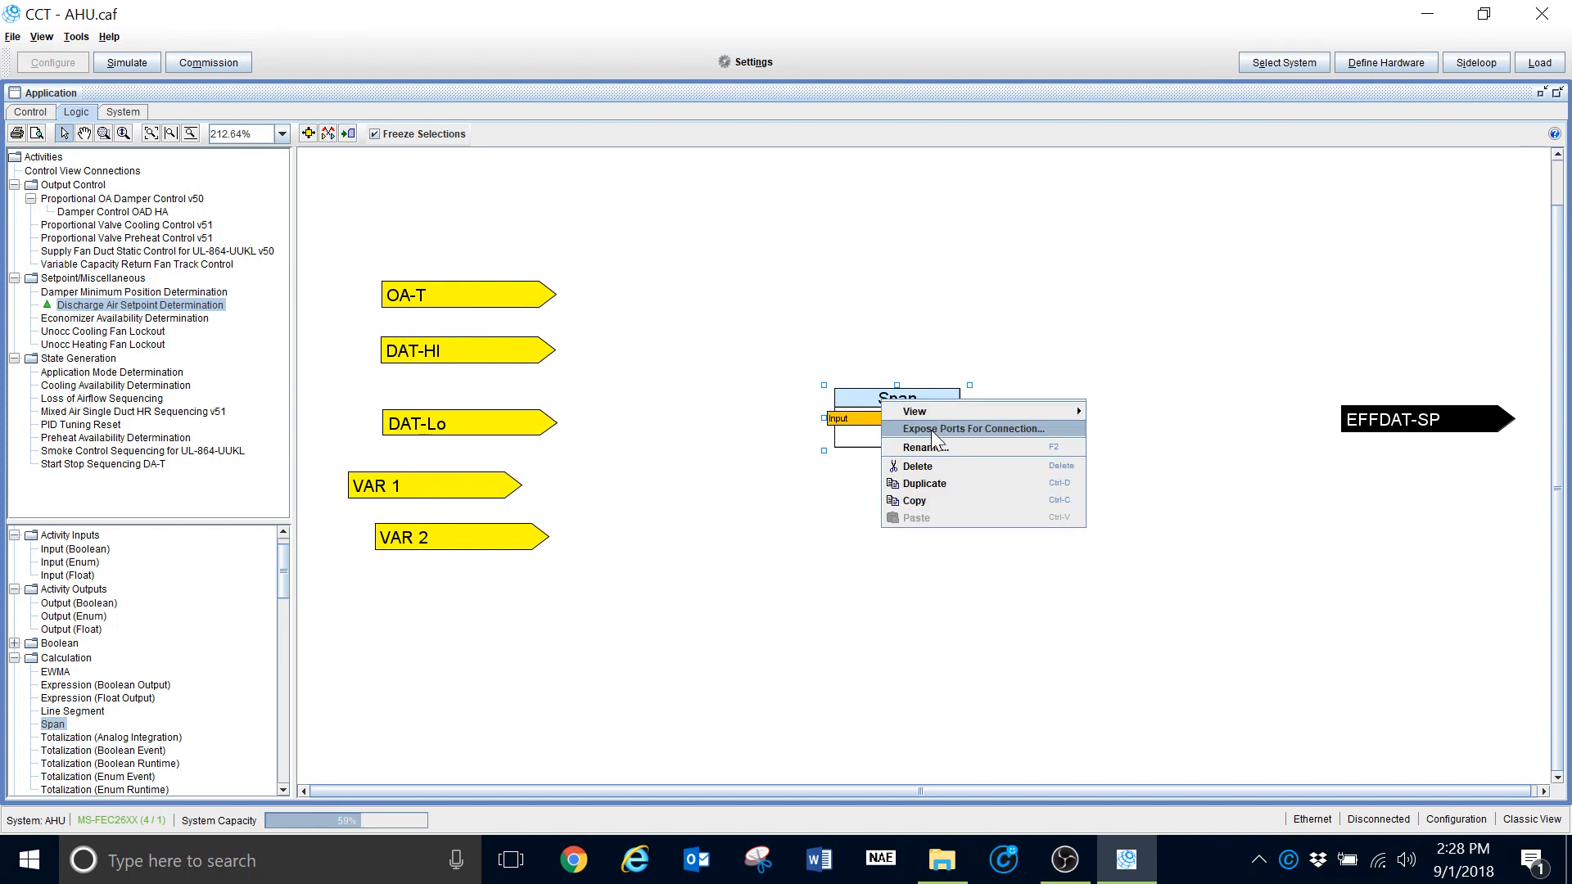
pyautogui.click(985, 429)
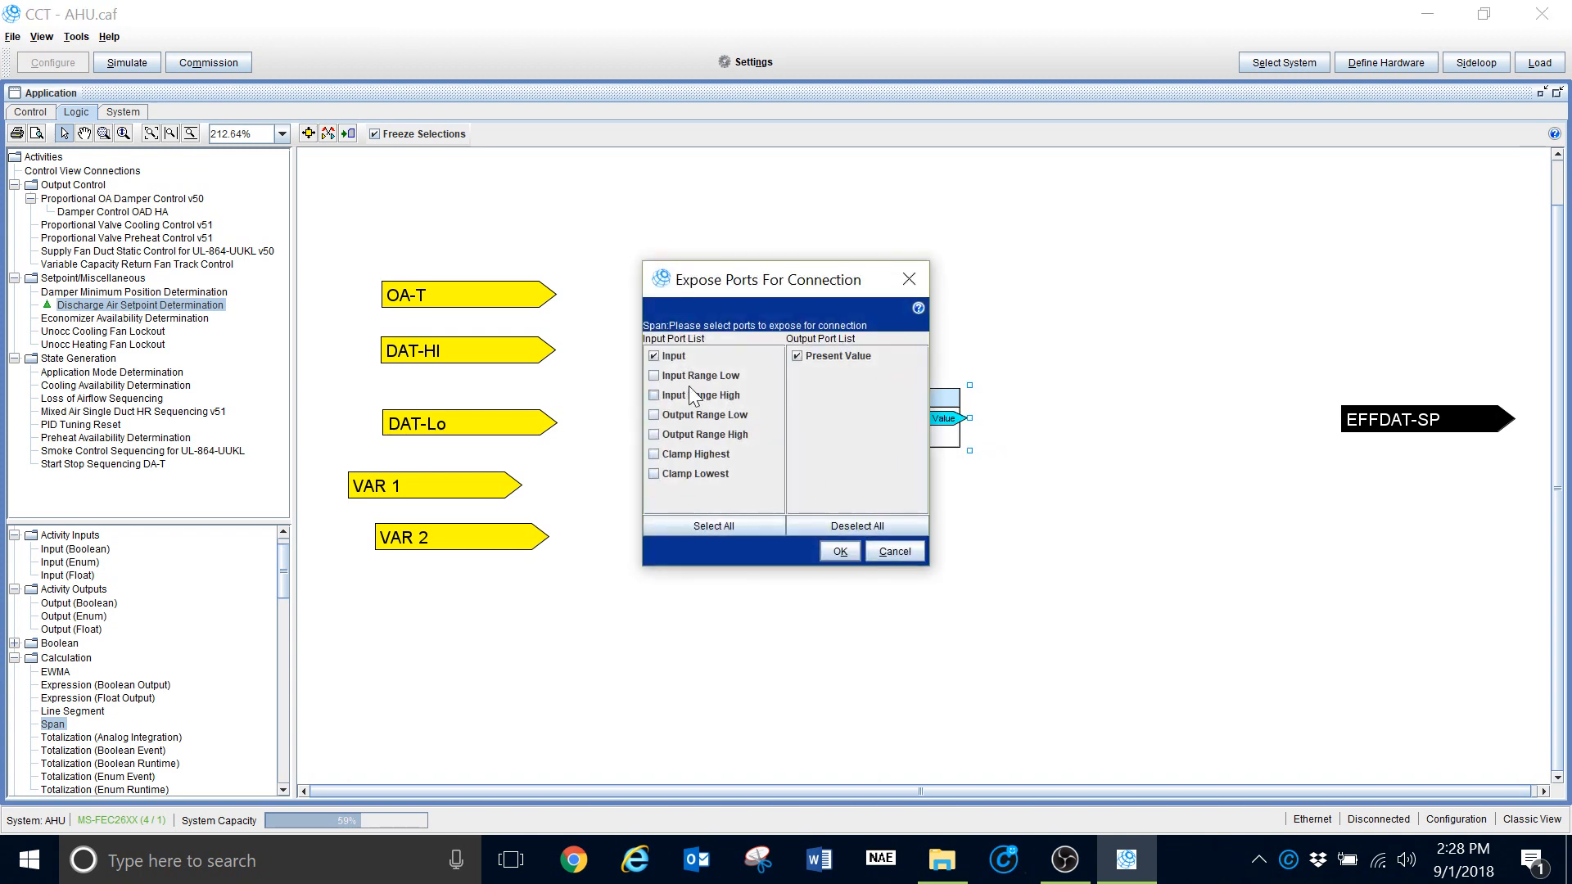
pyautogui.click(655, 377)
pyautogui.click(654, 396)
pyautogui.click(654, 415)
pyautogui.click(655, 434)
pyautogui.click(654, 454)
pyautogui.click(654, 475)
pyautogui.click(839, 553)
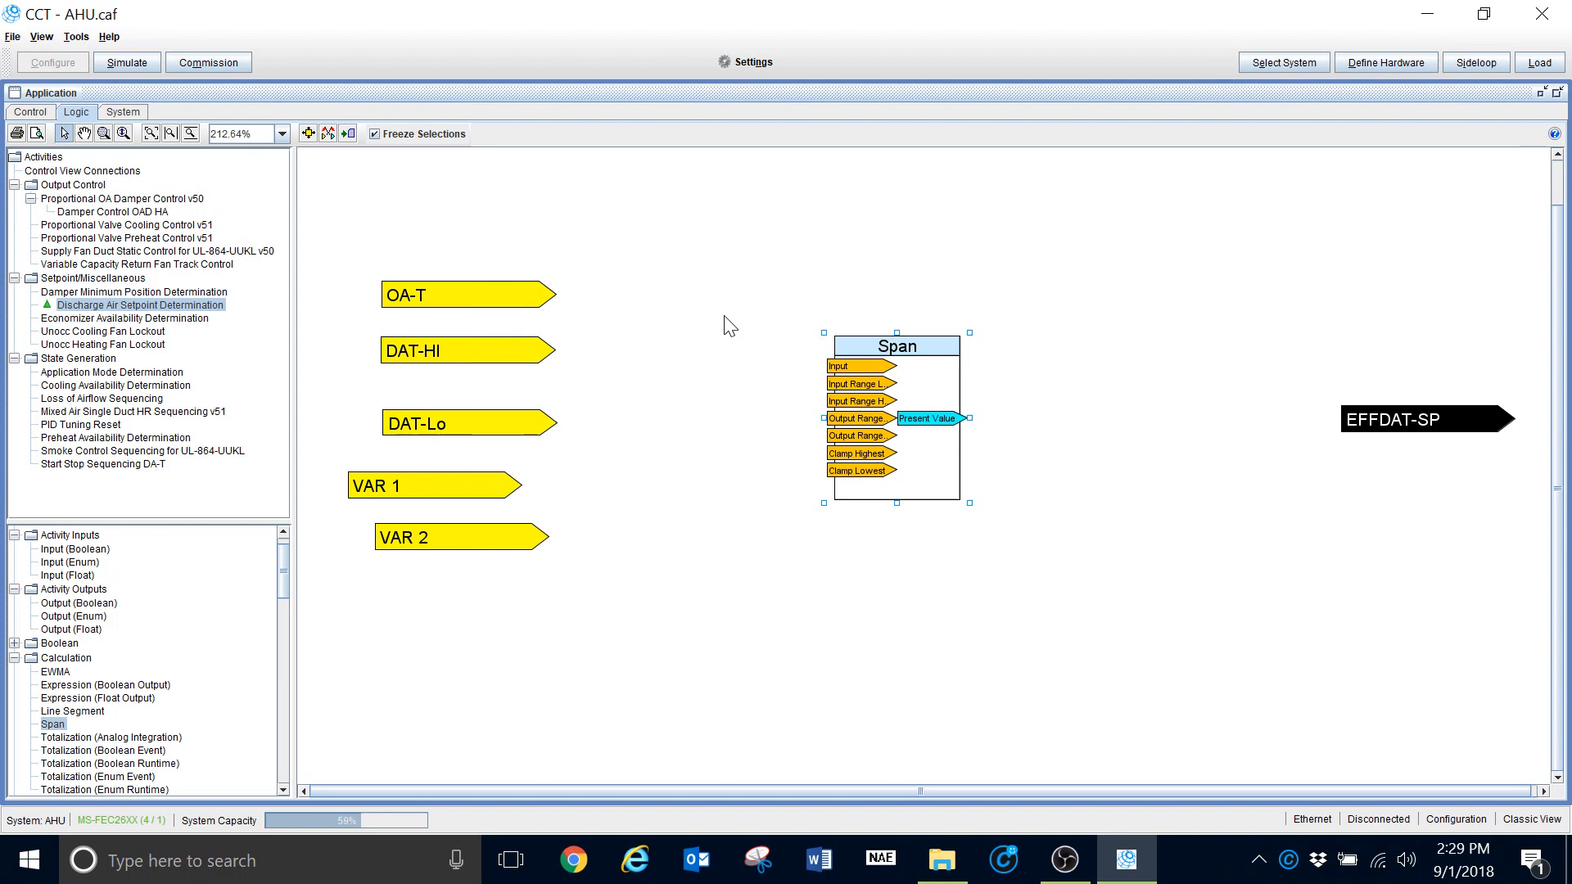
# Connect OA-T to the Span block's Input port and rearrange the remaining inputs so VAR 1 sits directly below OA-T, above DAT-HI
pyautogui.moveTo(547, 295); pyautogui.dragTo(837, 367)
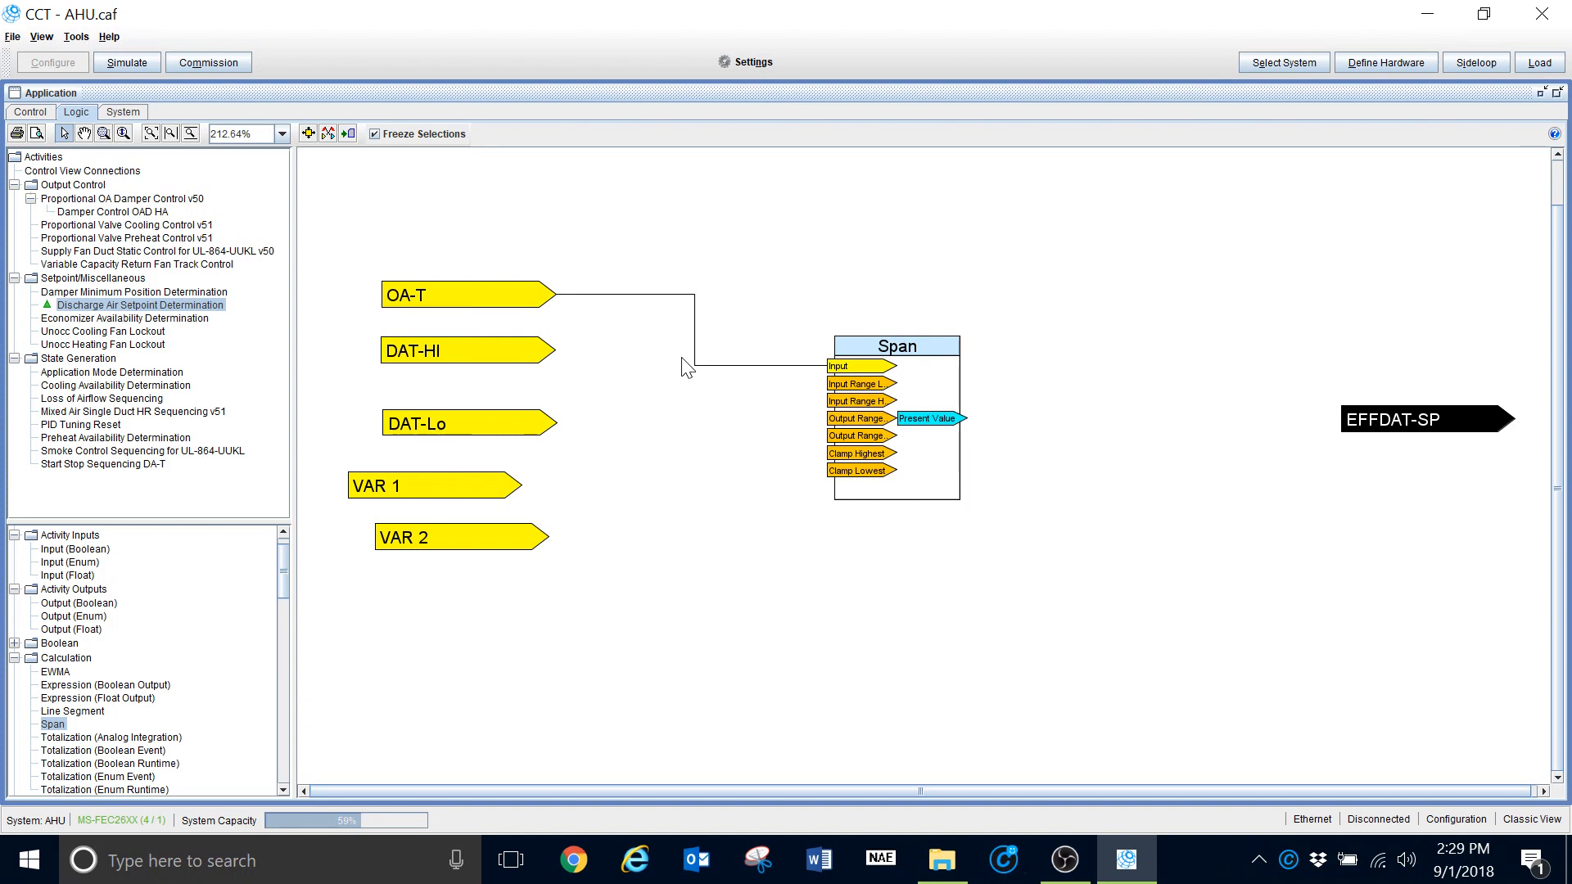
pyautogui.moveTo(442, 360); pyautogui.dragTo(437, 396)
pyautogui.click(429, 486)
pyautogui.moveTo(429, 487); pyautogui.dragTo(458, 345)
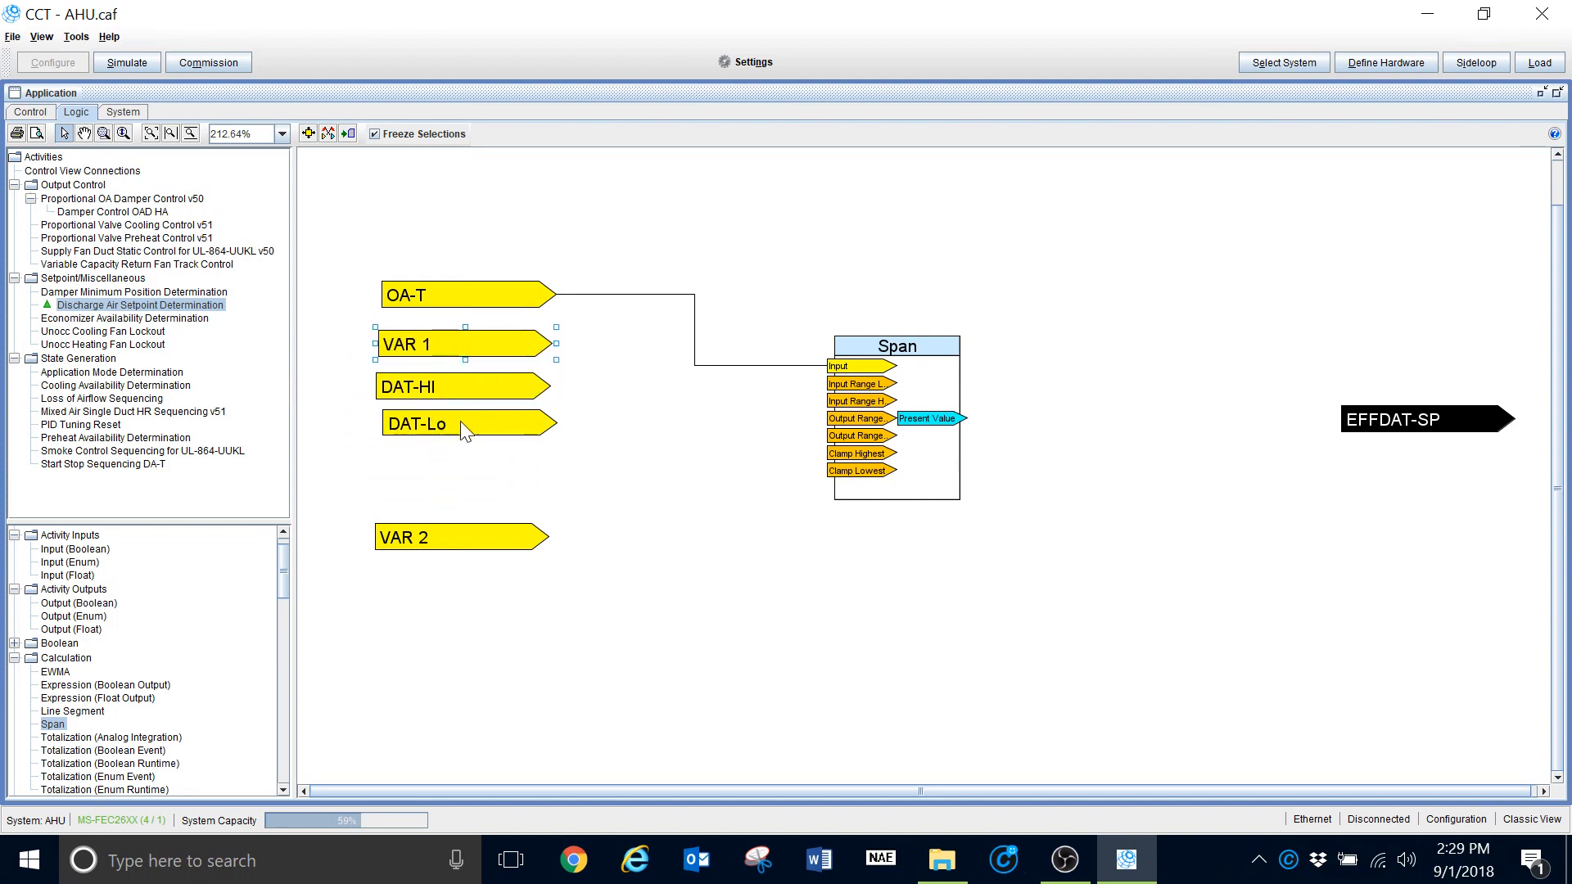
pyautogui.moveTo(464, 427); pyautogui.dragTo(452, 488)
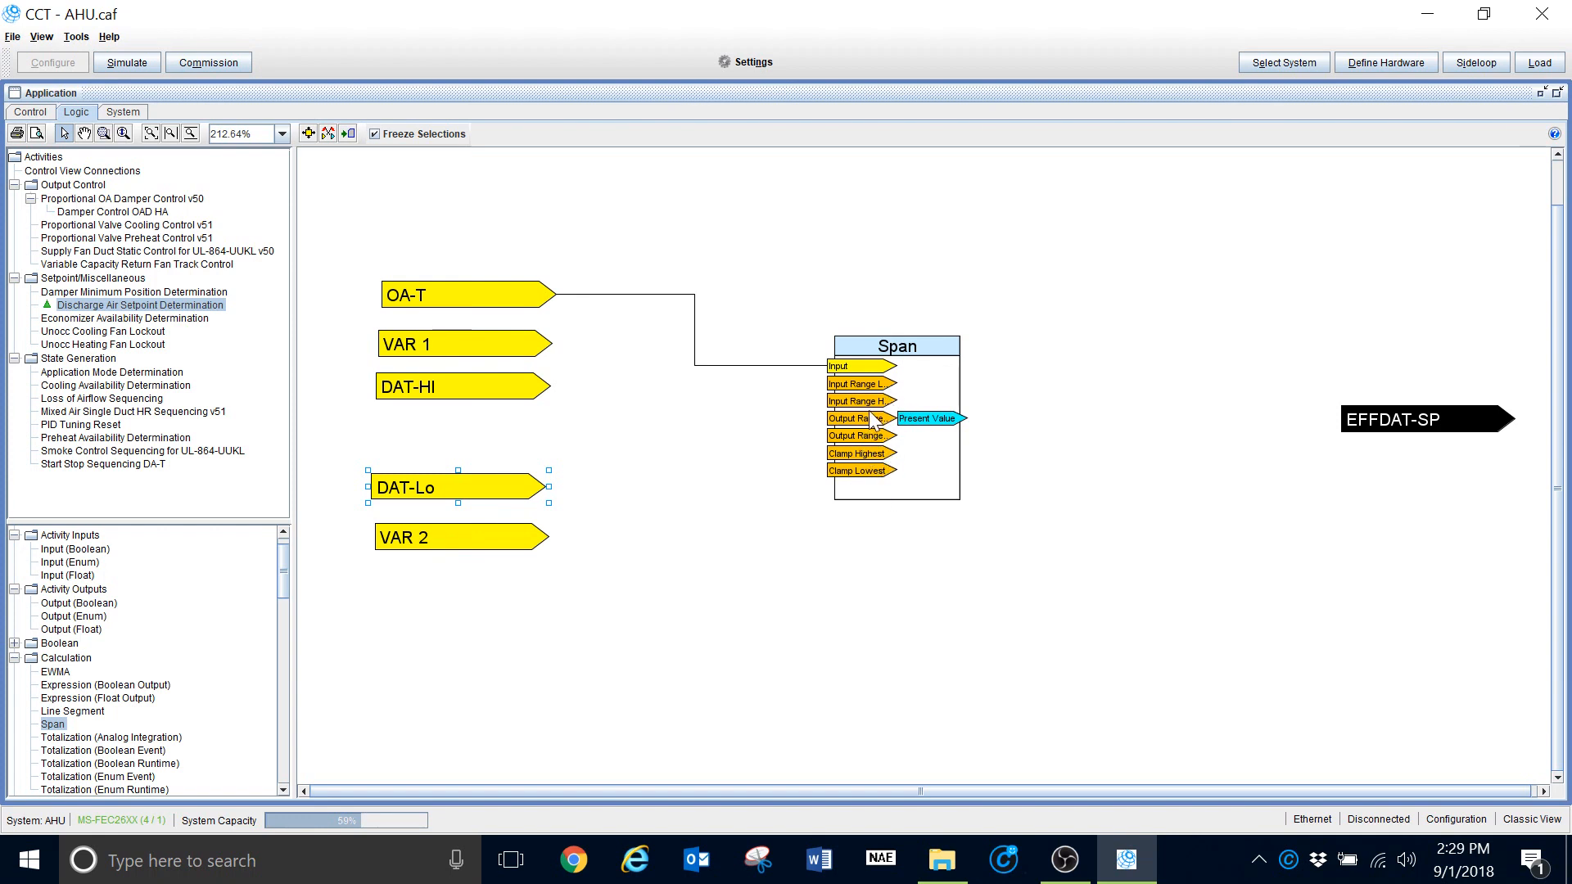
# Connect VAR 1 to the Span block's Input Range Low and DAT-HI to its Output Range Low, spacing the two inputs apart
pyautogui.moveTo(532, 342); pyautogui.dragTo(857, 391)
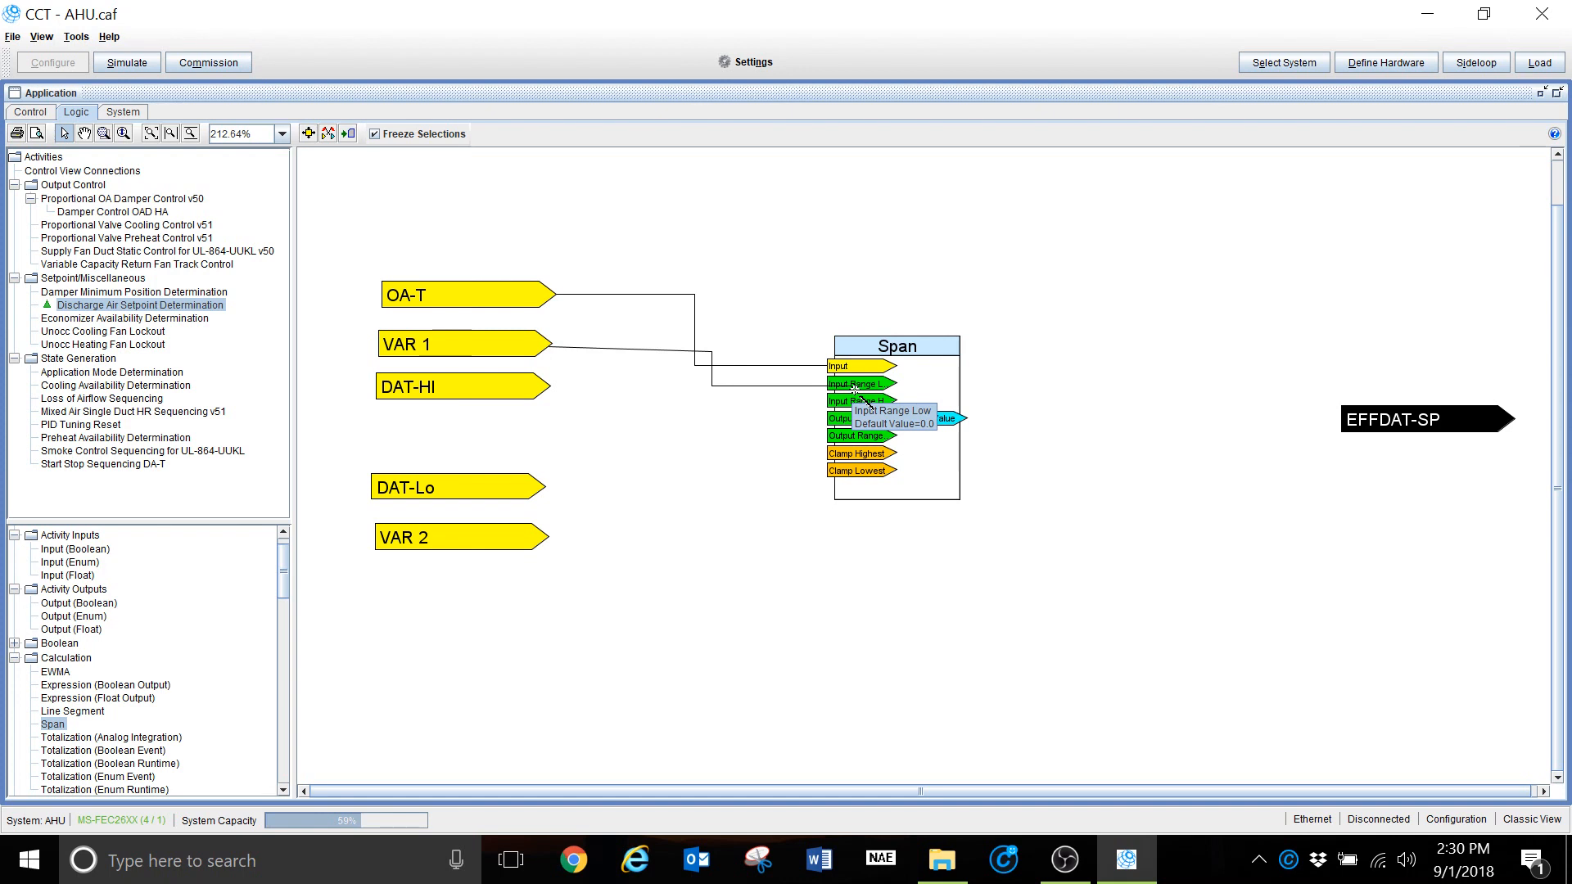
pyautogui.moveTo(857, 391); pyautogui.dragTo(843, 387)
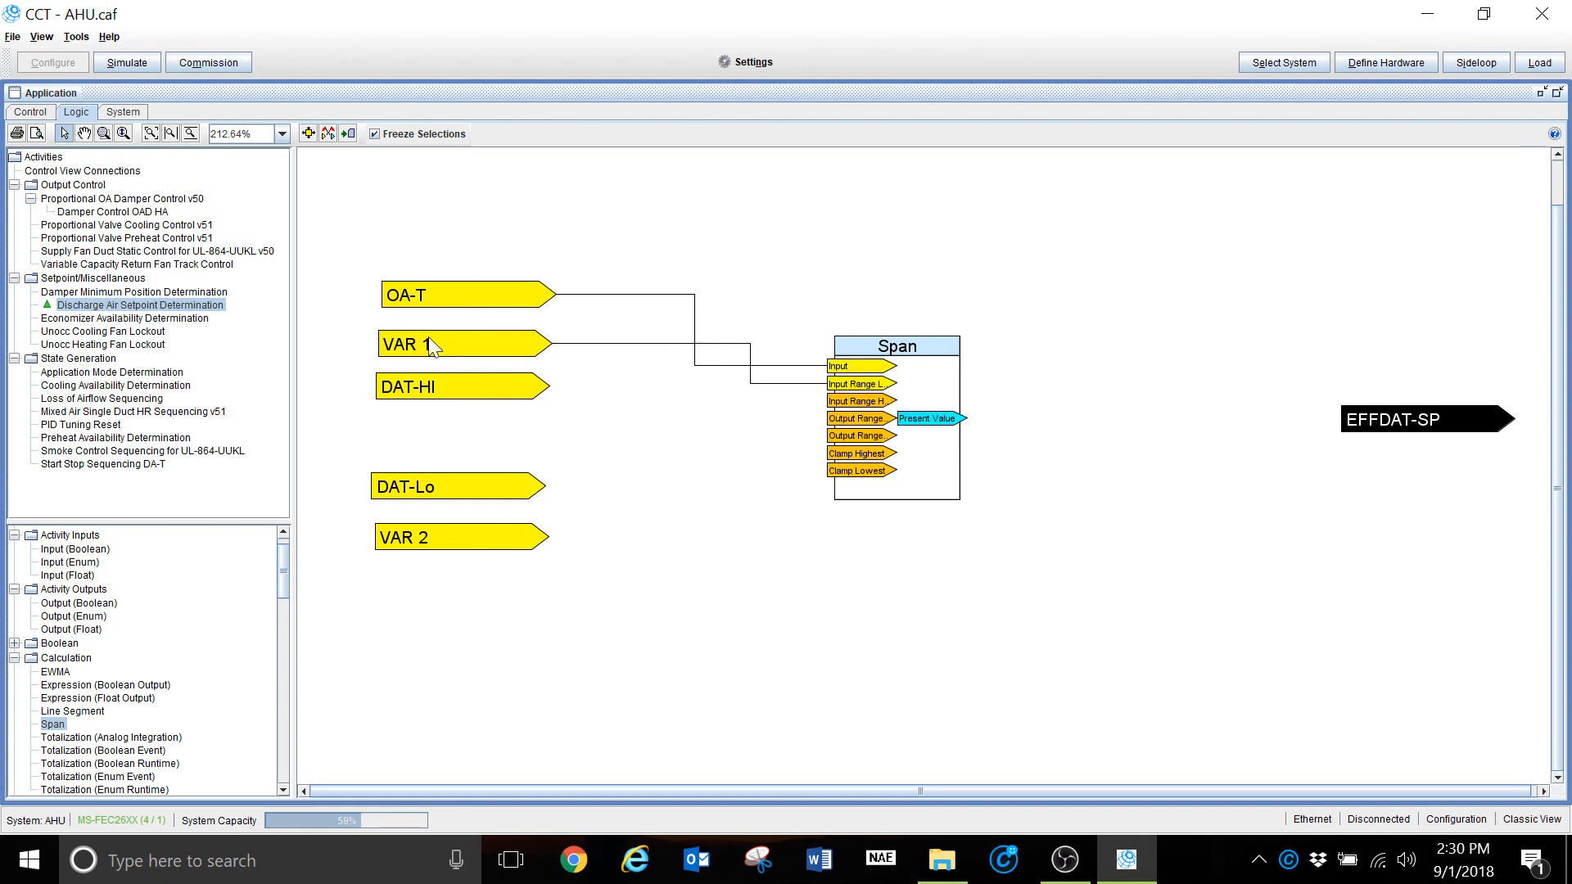
pyautogui.moveTo(444, 342); pyautogui.dragTo(443, 350)
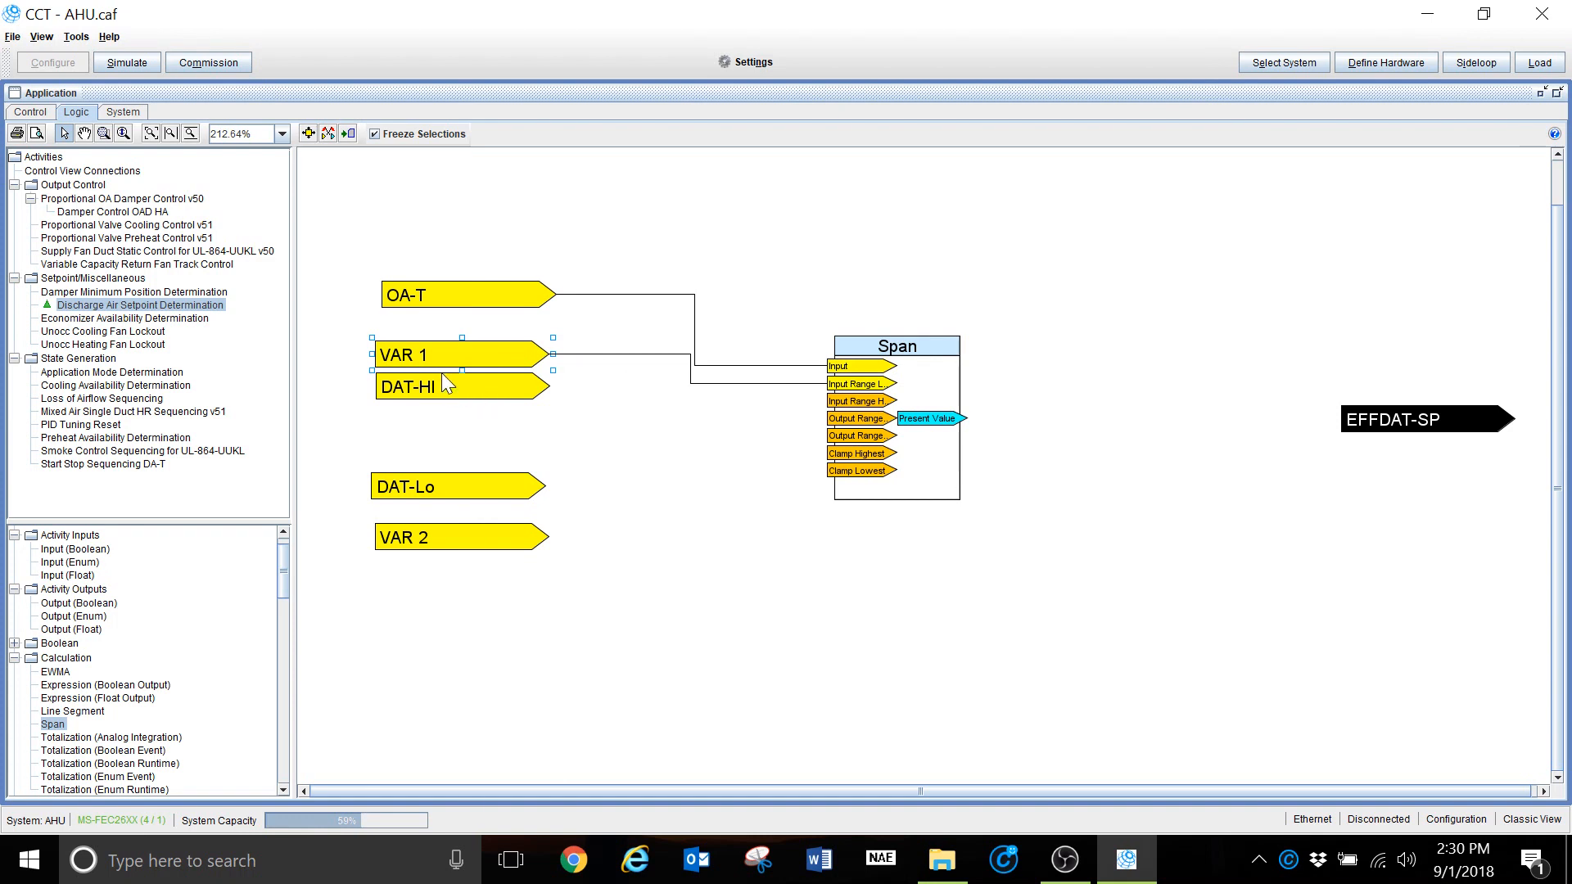
pyautogui.moveTo(537, 387); pyautogui.dragTo(844, 421)
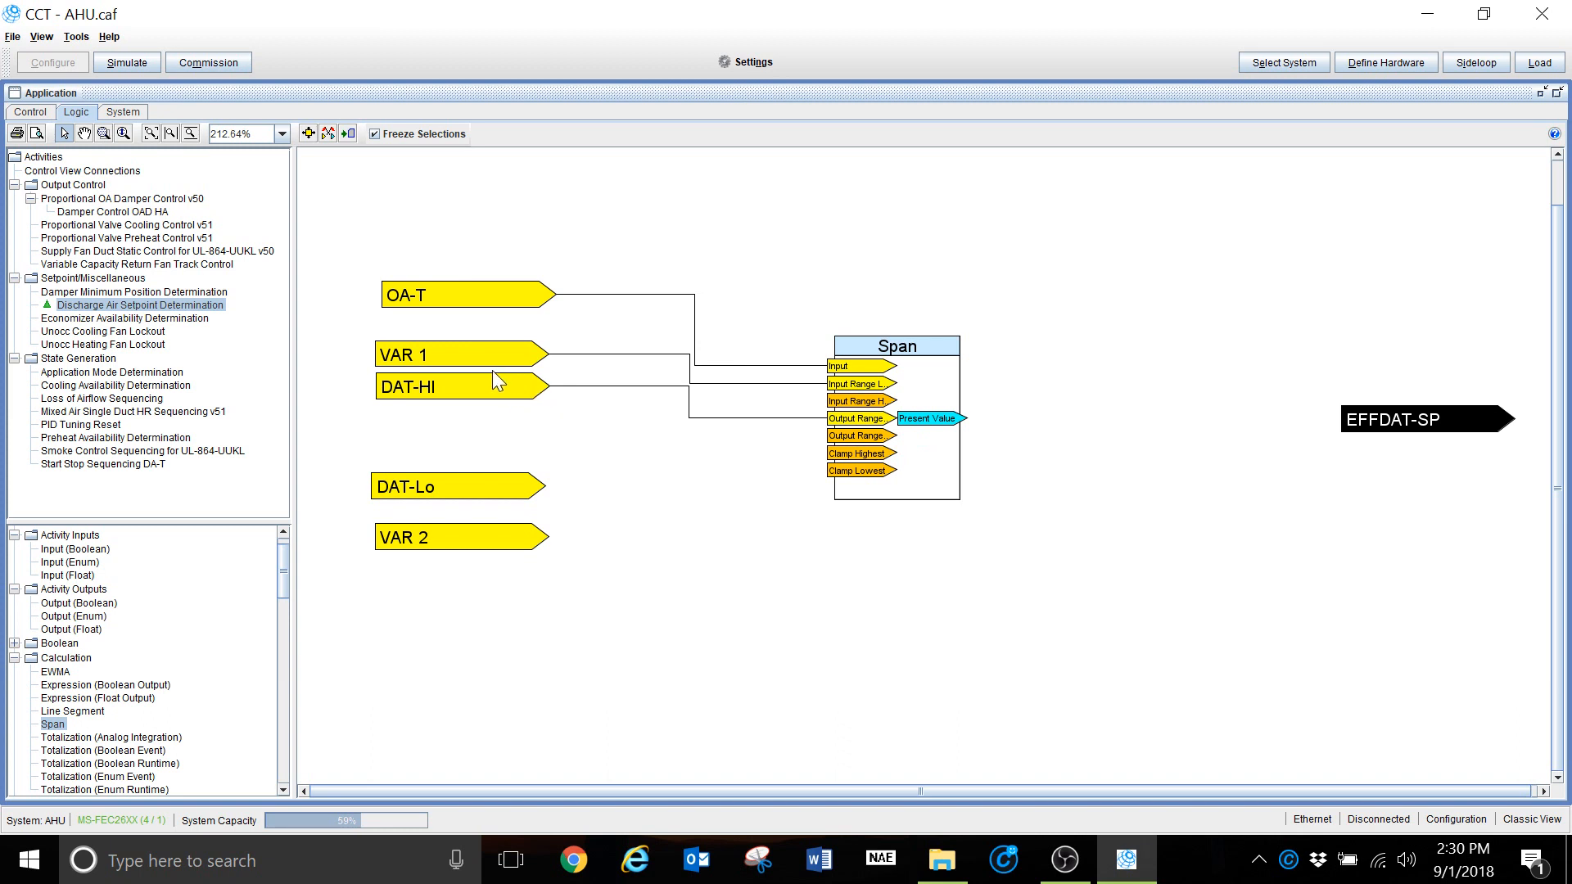
pyautogui.moveTo(478, 388); pyautogui.dragTo(472, 415)
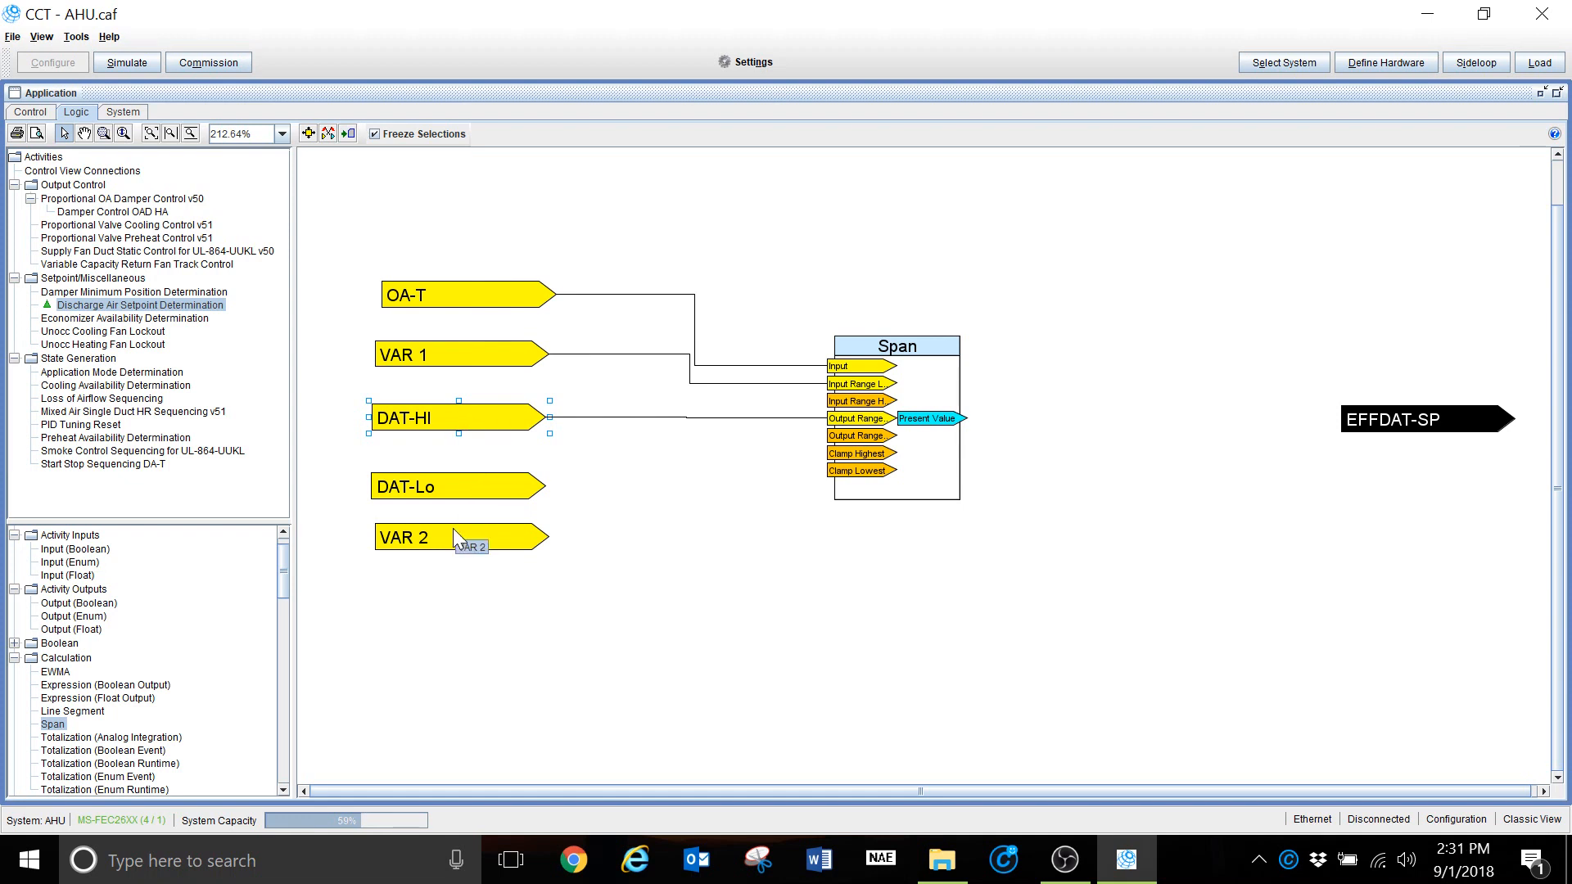
# Connect VAR 2 to the Span block's Input Range High and arrange it between VAR 1 and DAT-HI, with DAT-Lo moved out of the way
pyautogui.moveTo(445, 483); pyautogui.dragTo(432, 616)
pyautogui.moveTo(444, 532); pyautogui.dragTo(442, 467)
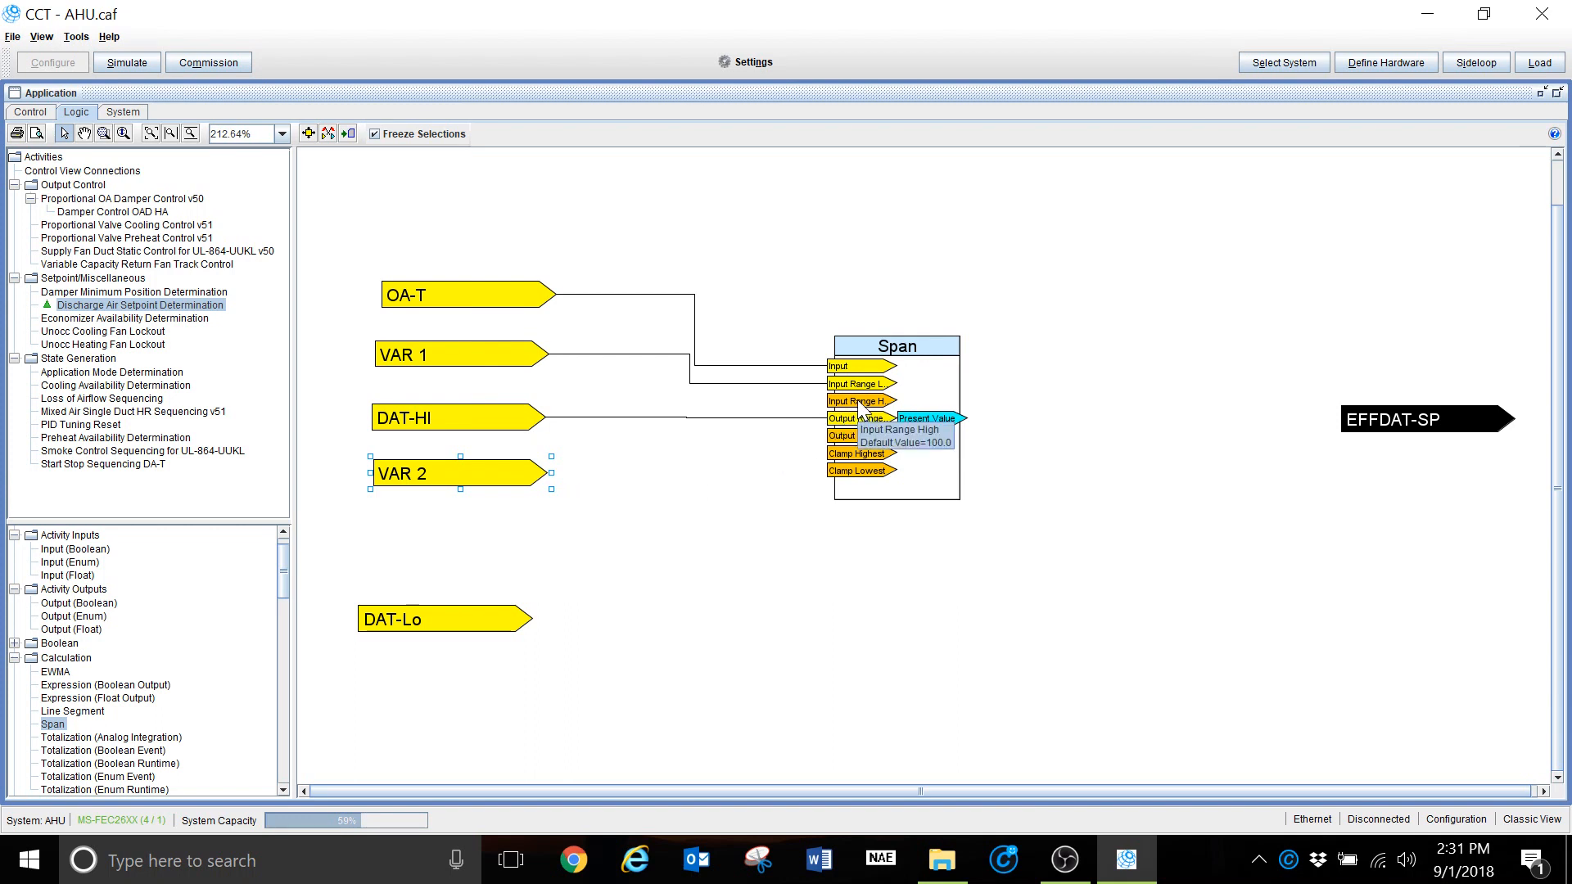
pyautogui.moveTo(538, 474); pyautogui.dragTo(843, 400)
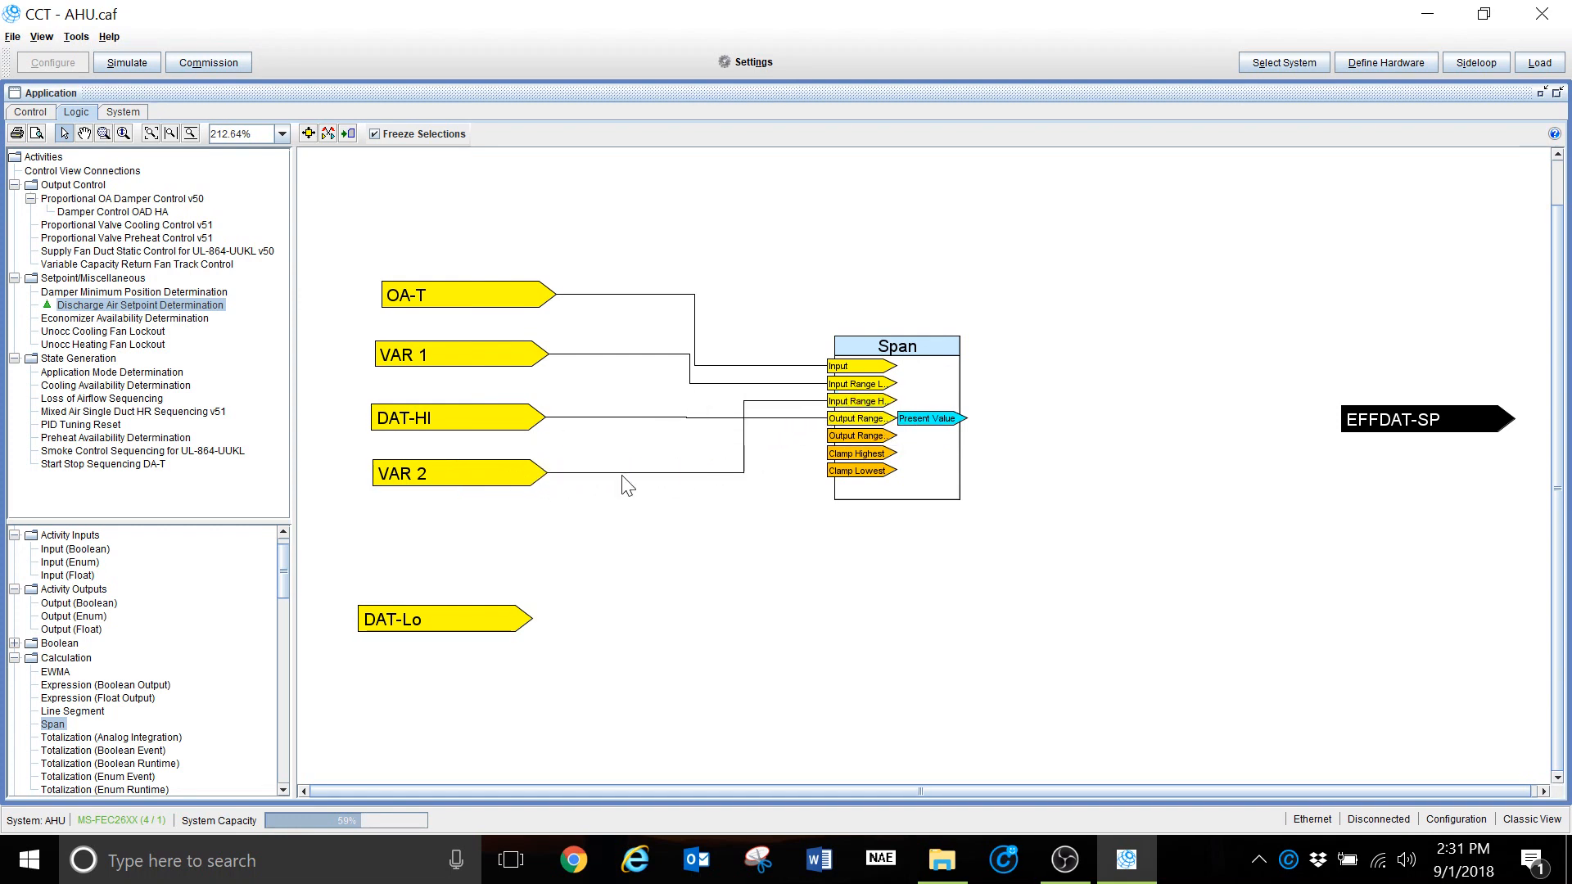
pyautogui.moveTo(421, 477); pyautogui.dragTo(443, 430)
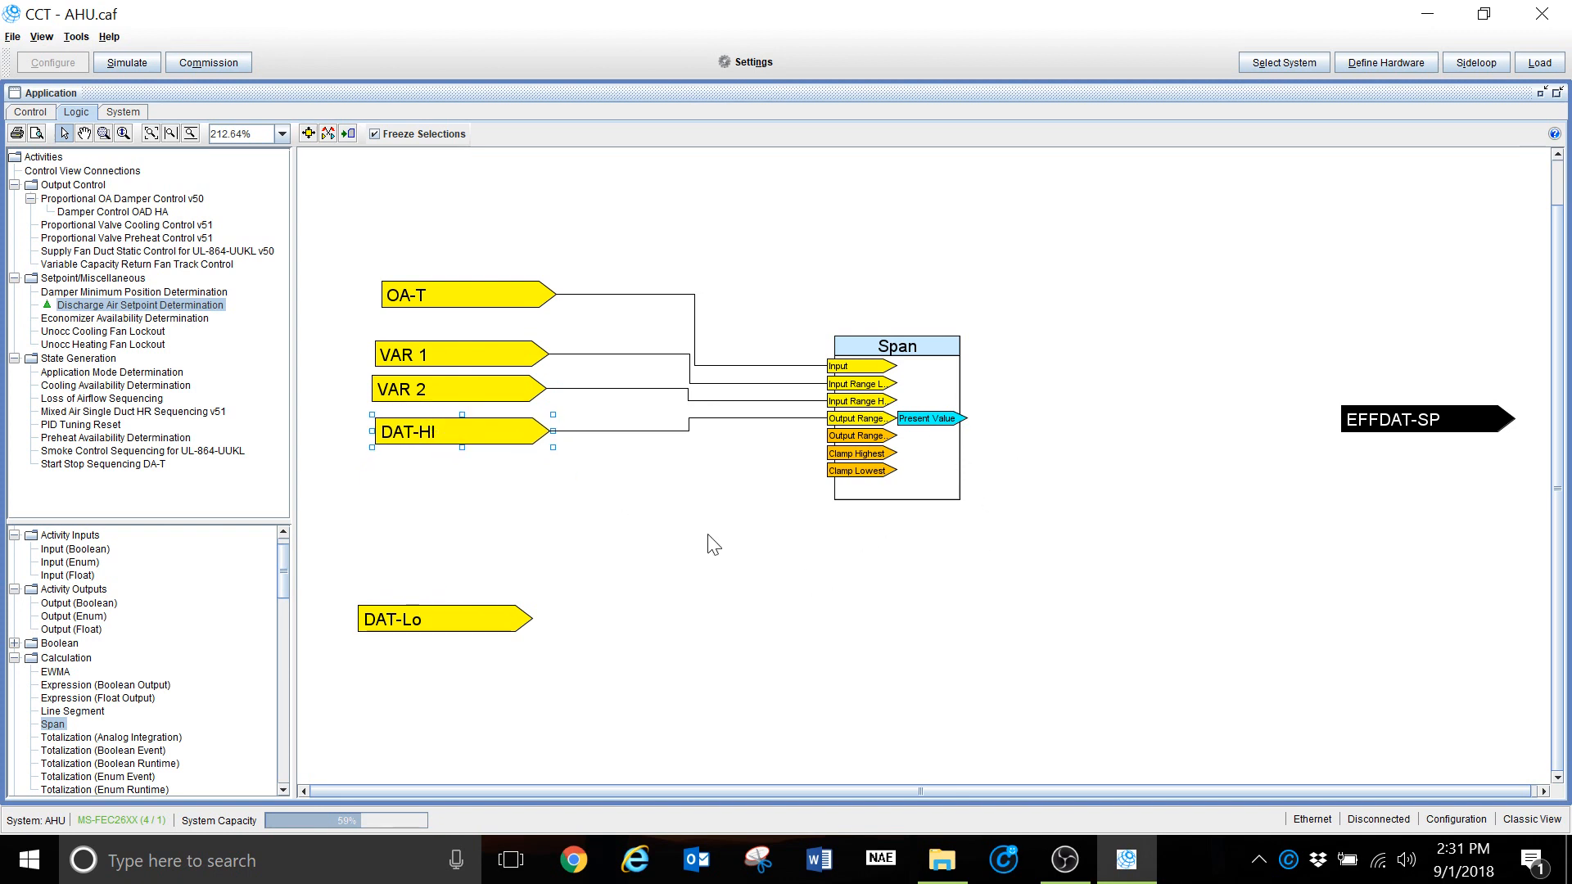
# Move DAT-Lo below DAT-HI, connect it to the Span's Output Range High, and connect the Span's Present Value to EFFDAT-SP
pyautogui.moveTo(437, 616); pyautogui.dragTo(453, 489)
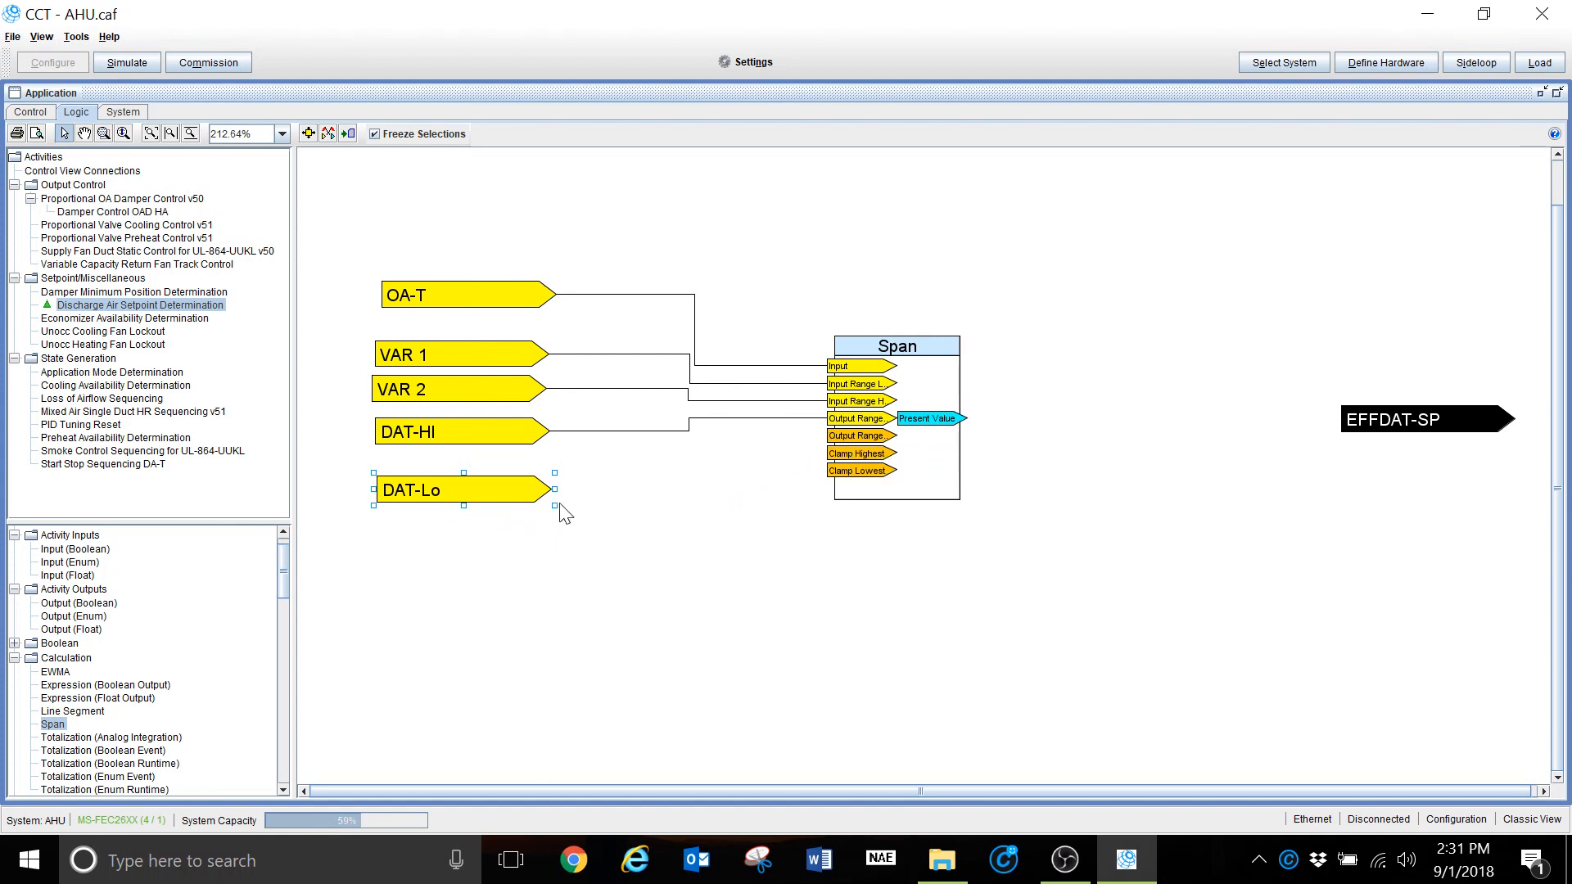
pyautogui.moveTo(538, 491); pyautogui.dragTo(847, 438)
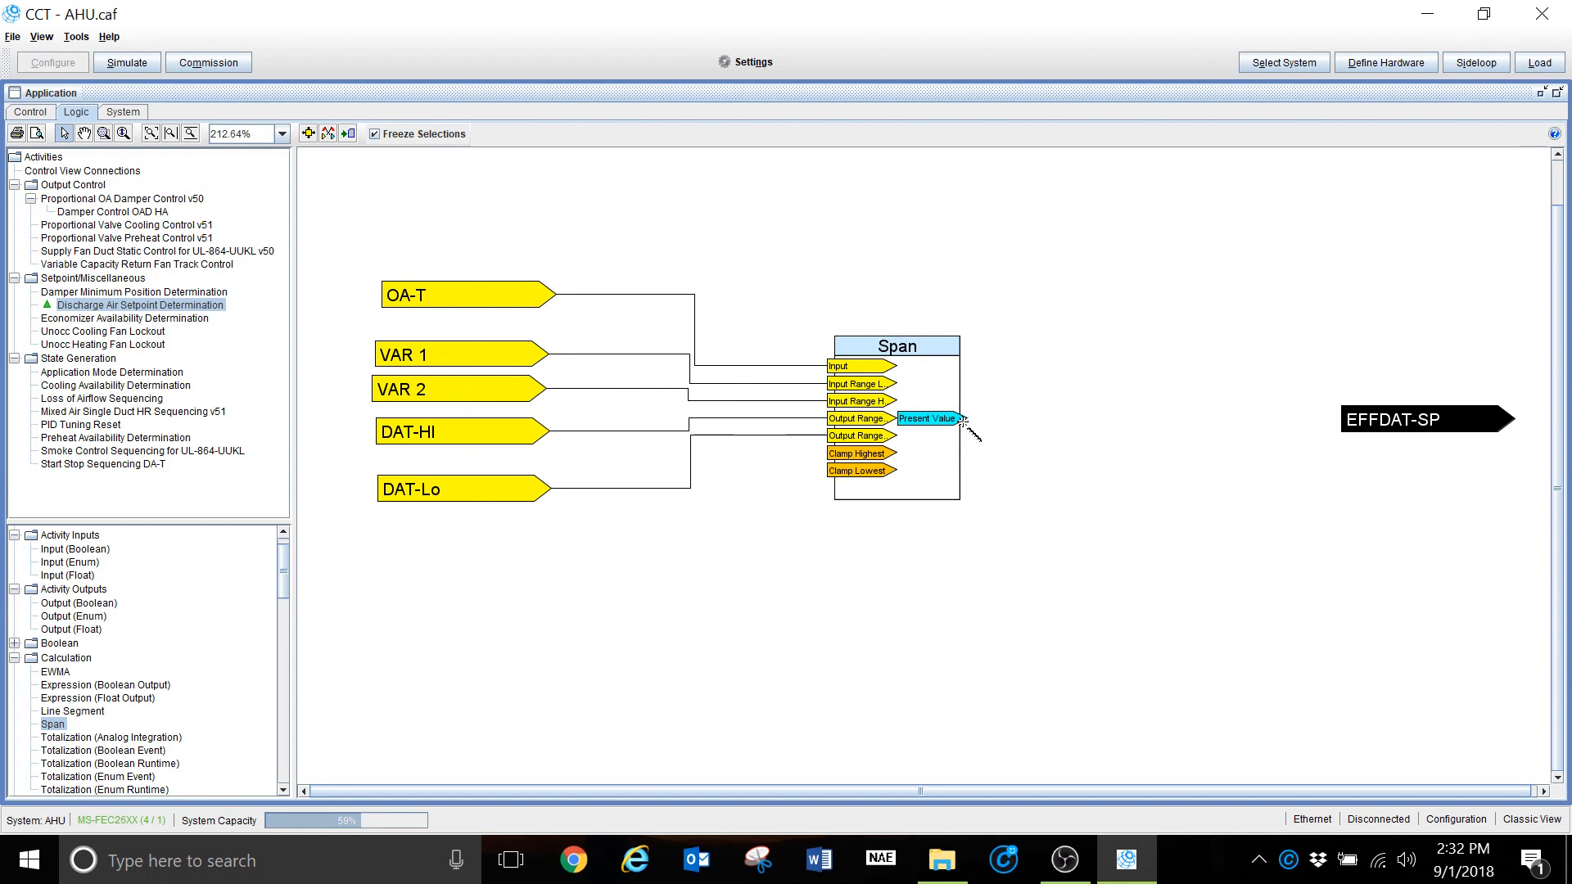
pyautogui.moveTo(963, 420); pyautogui.dragTo(1412, 417)
# Show the connections of Discharge Air Setpoint Determination in the control view and connect its OA-T input to the DA-T hardware input's O1 port
pyautogui.click(31, 111)
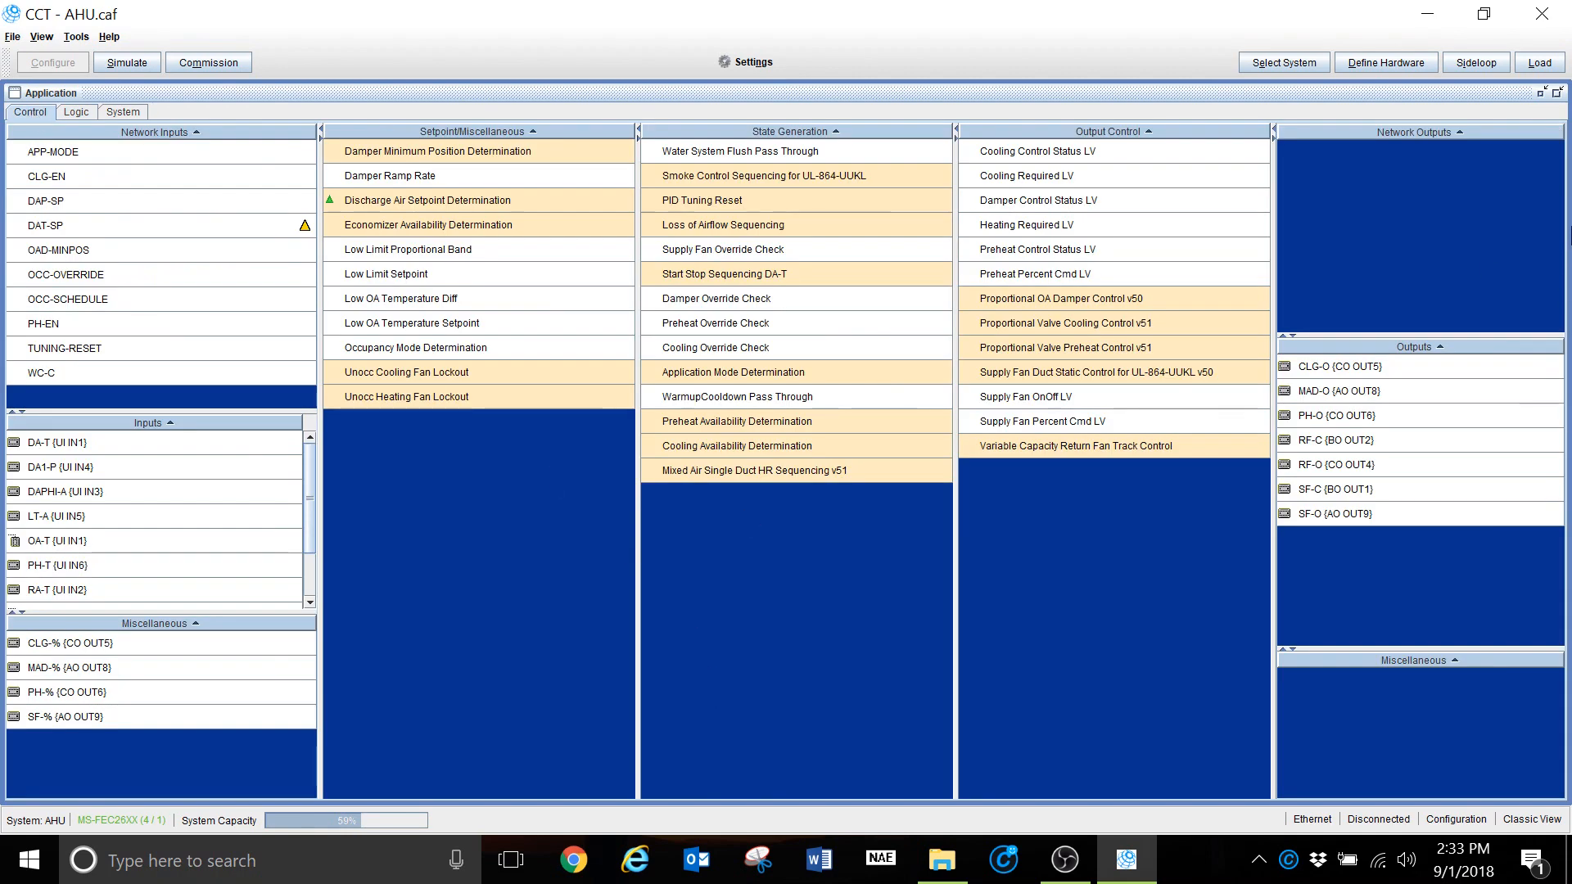
pyautogui.click(1557, 93)
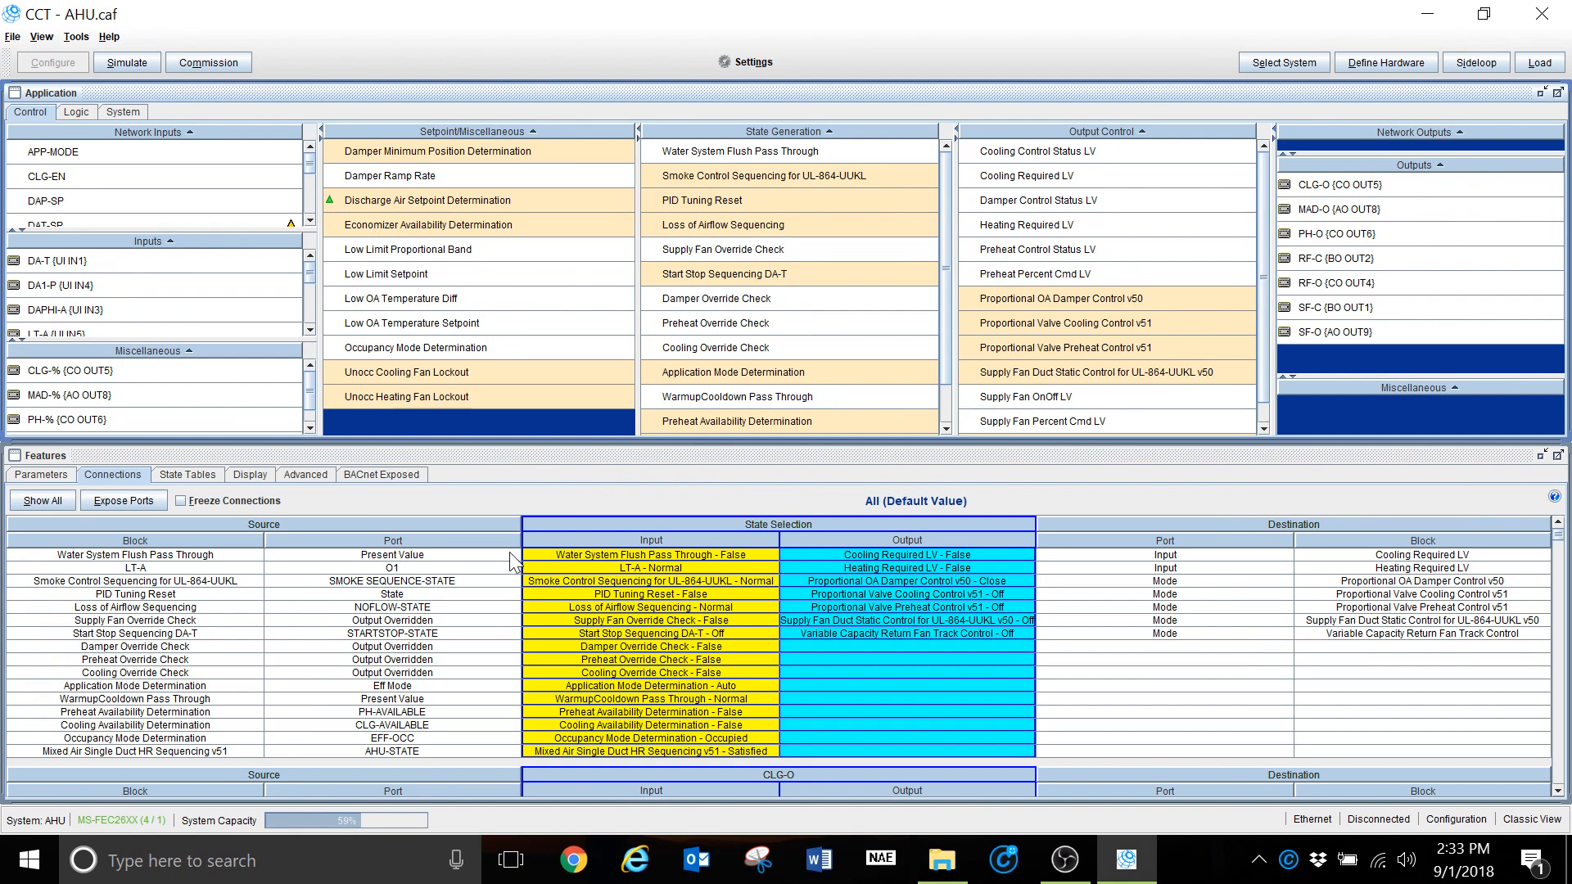
pyautogui.click(444, 201)
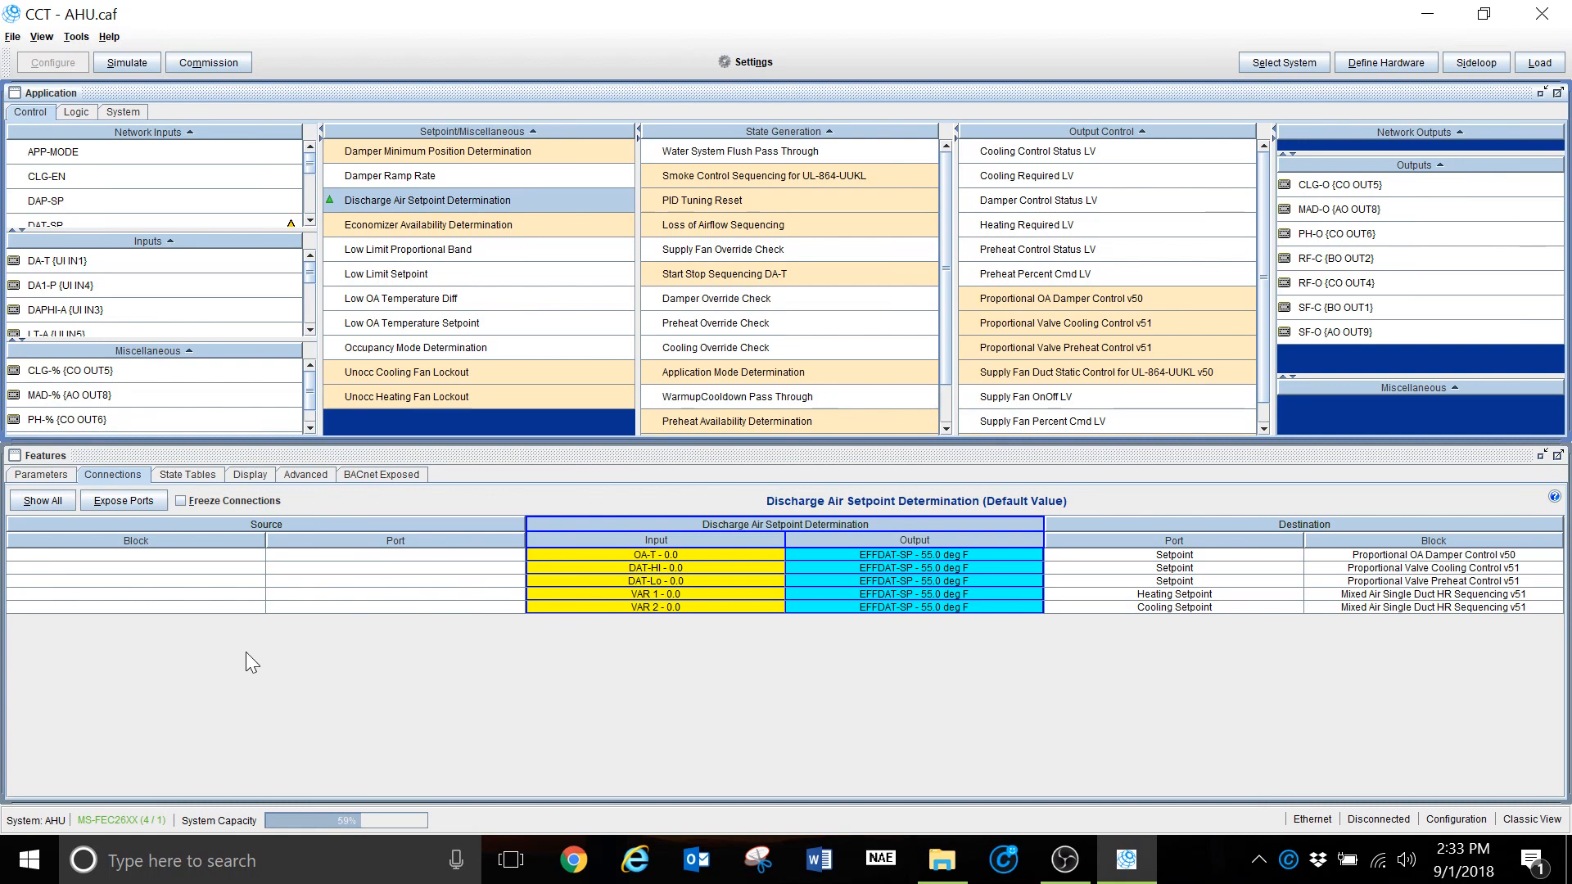
pyautogui.rightClick(650, 552)
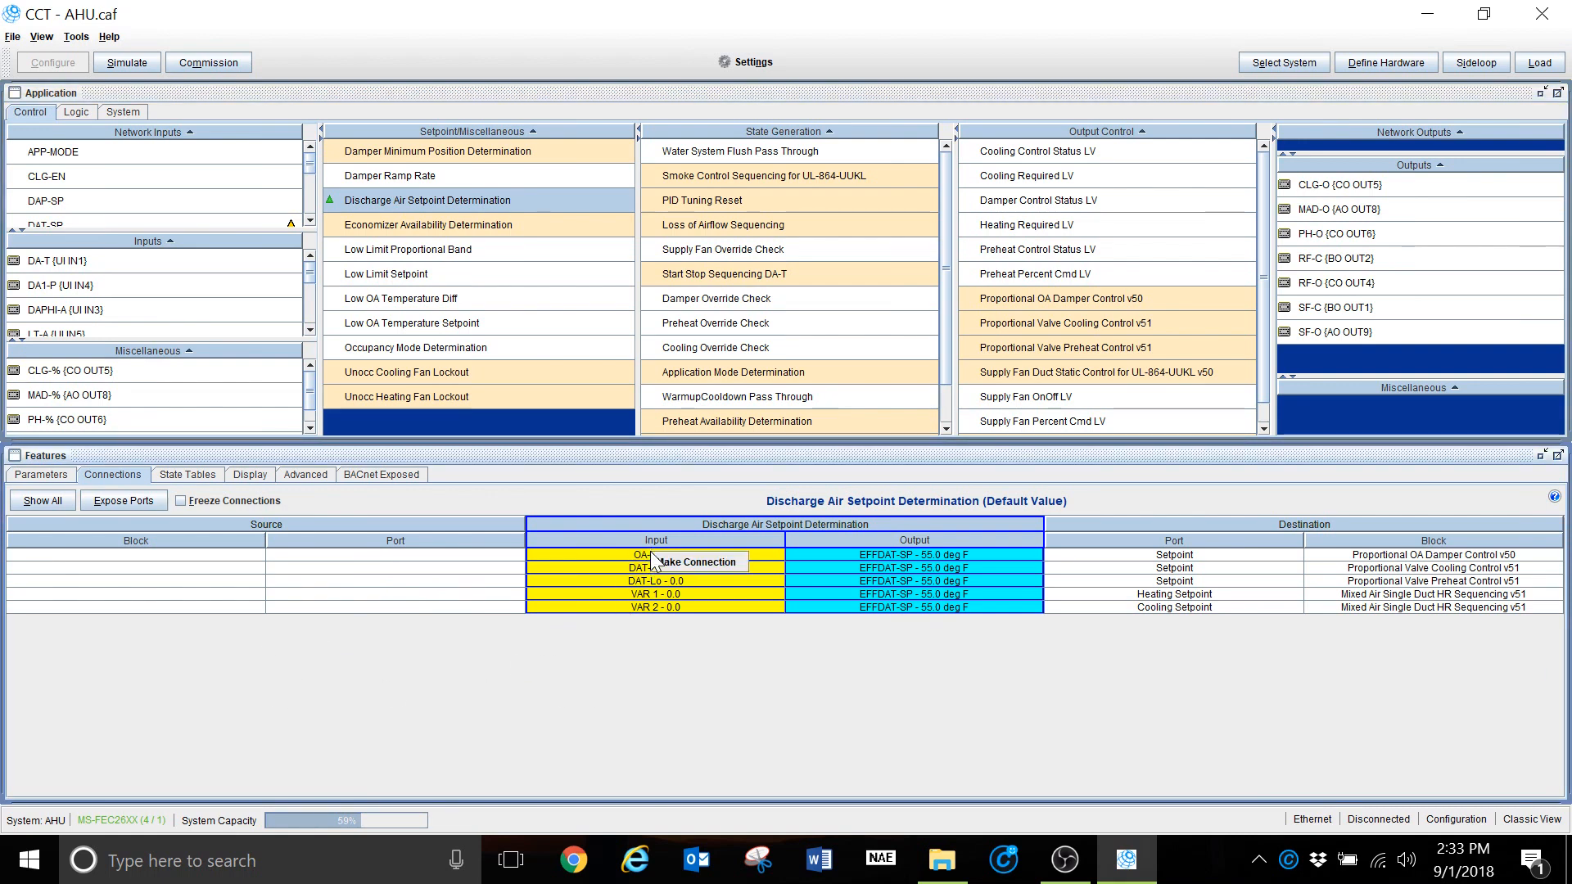
pyautogui.click(676, 561)
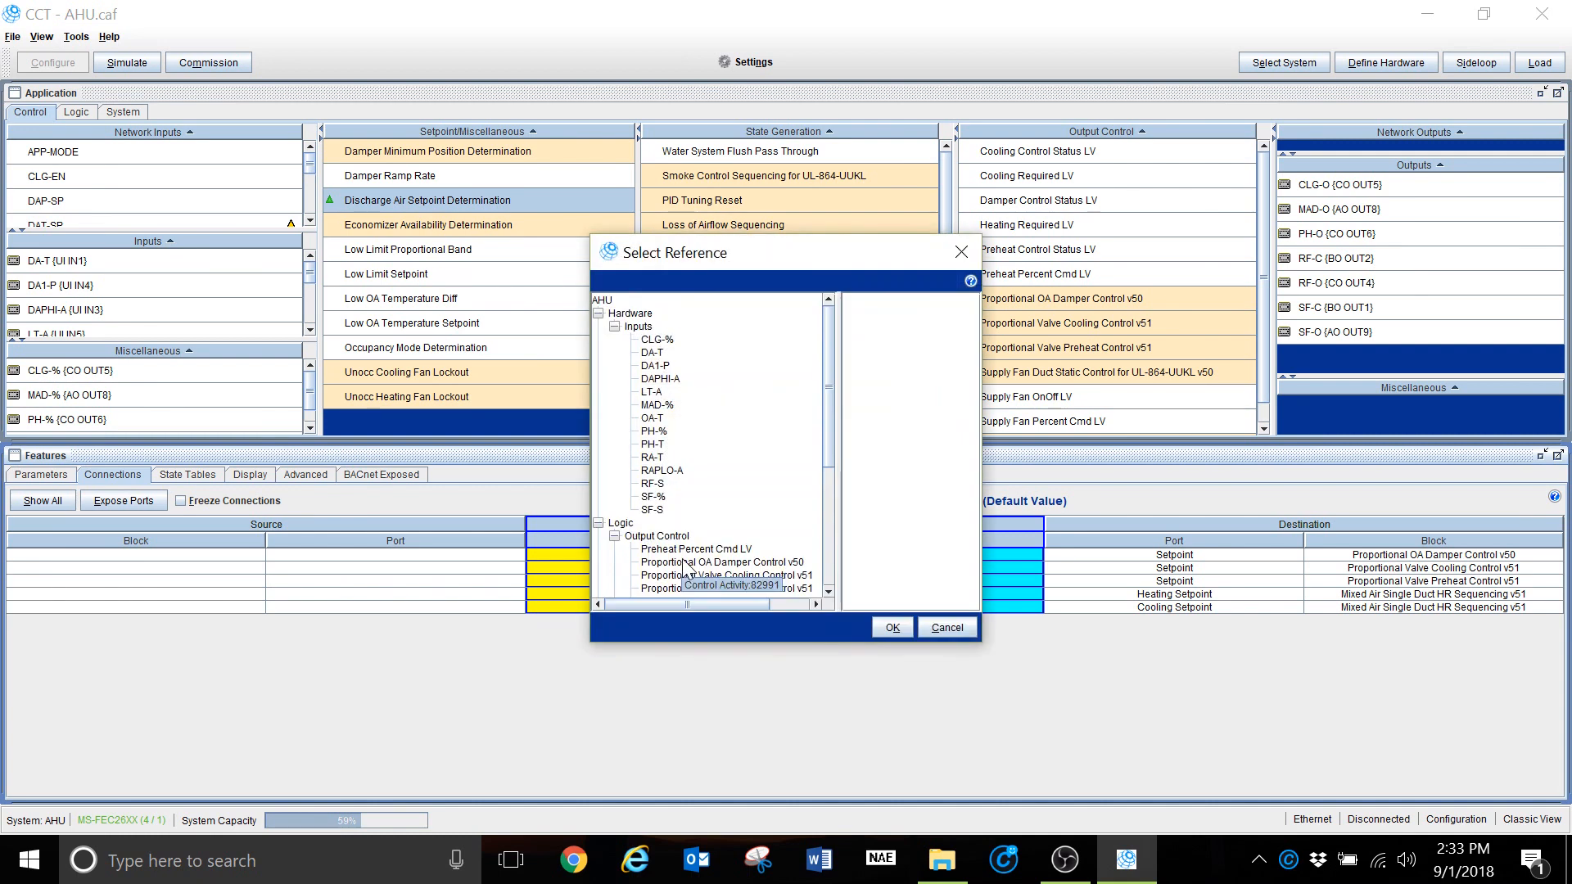
pyautogui.click(664, 354)
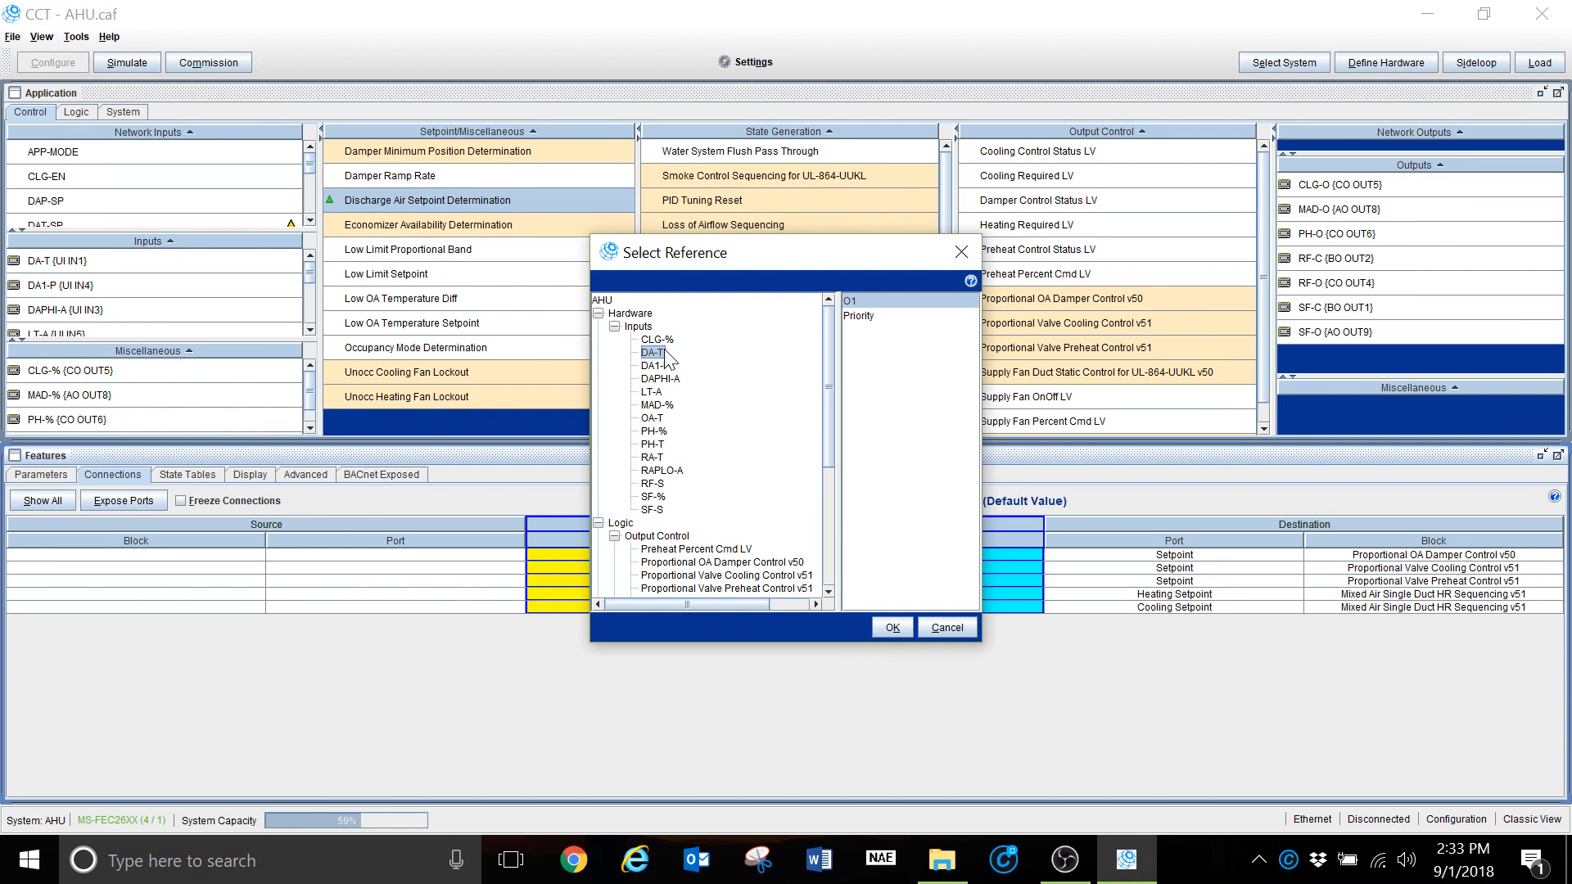
pyautogui.click(891, 627)
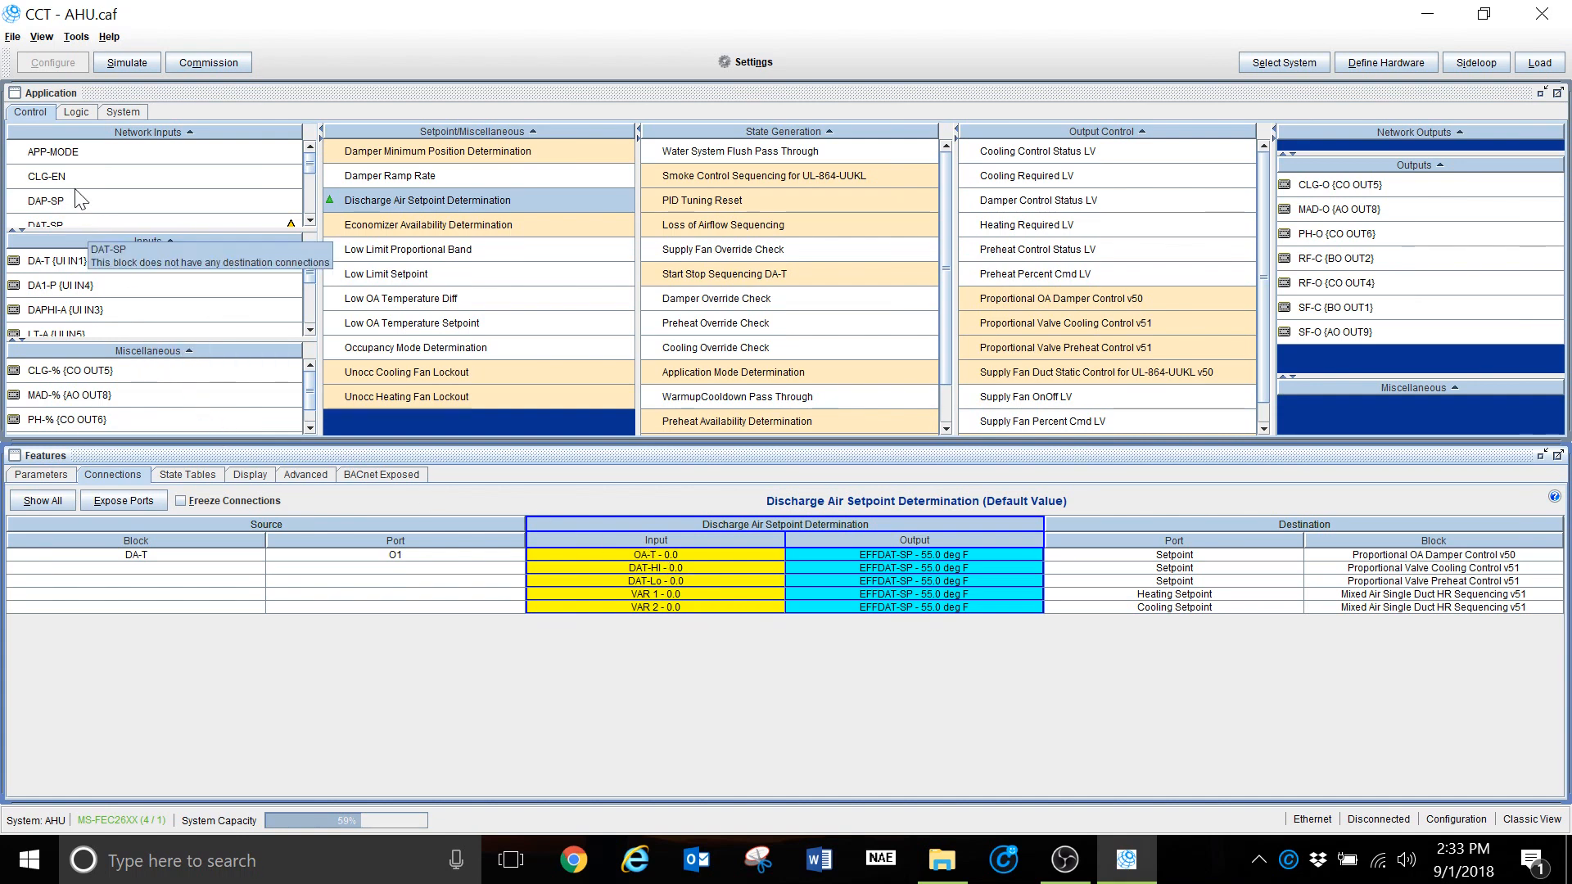
# Add several INPUT-FLOAT modules to the network inputs and enlarge the list to show them
pyautogui.rightClick(169, 131)
pyautogui.click(187, 136)
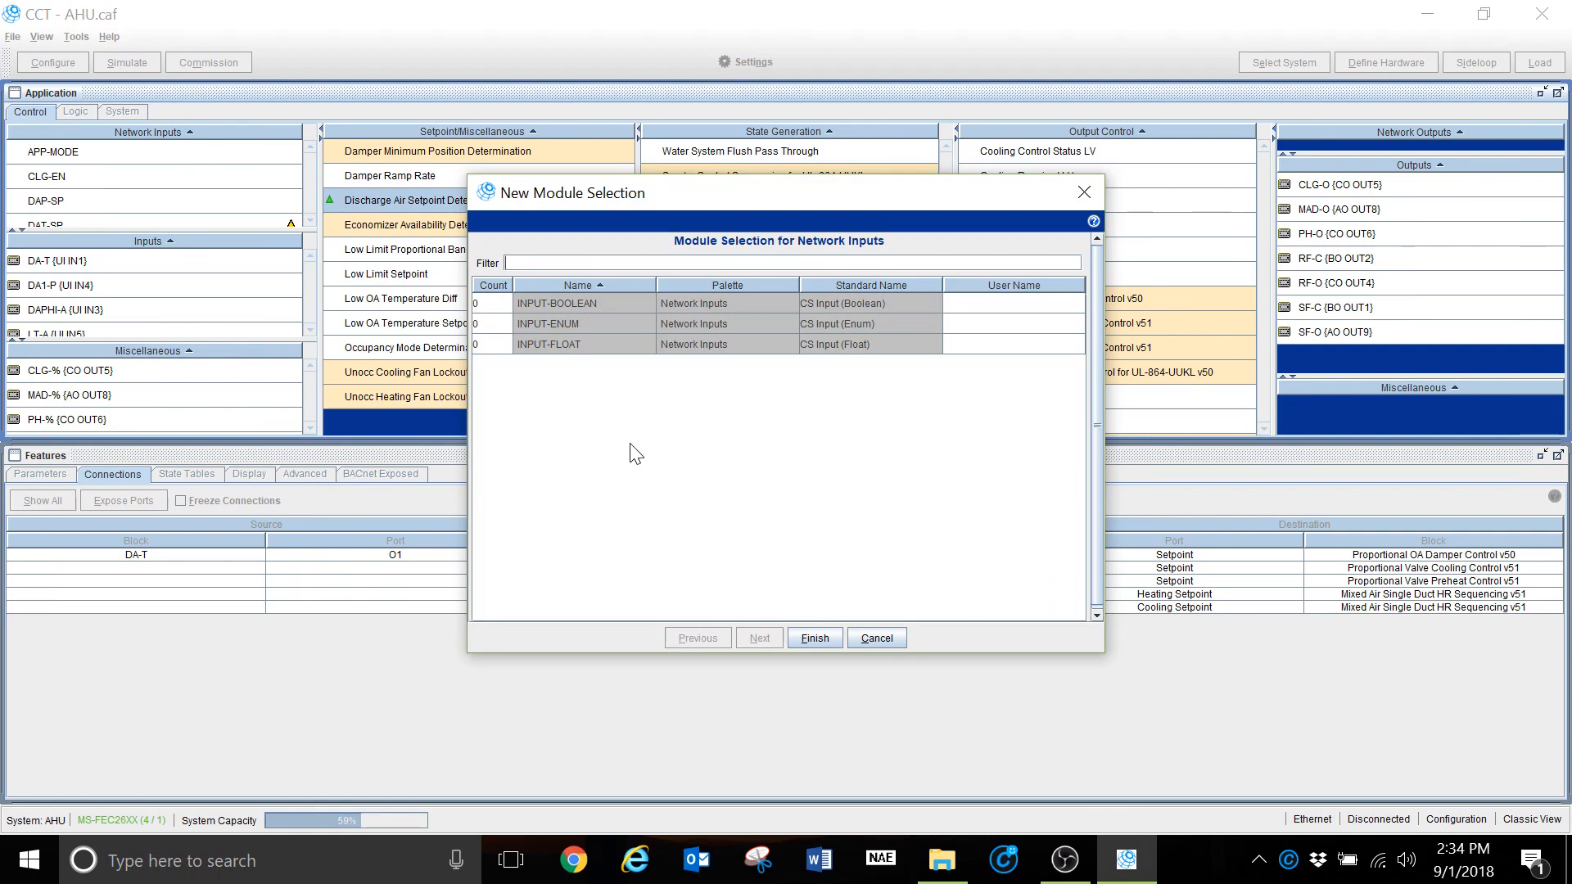
pyautogui.click(495, 344)
pyautogui.moveTo(677, 196); pyautogui.dragTo(906, 225)
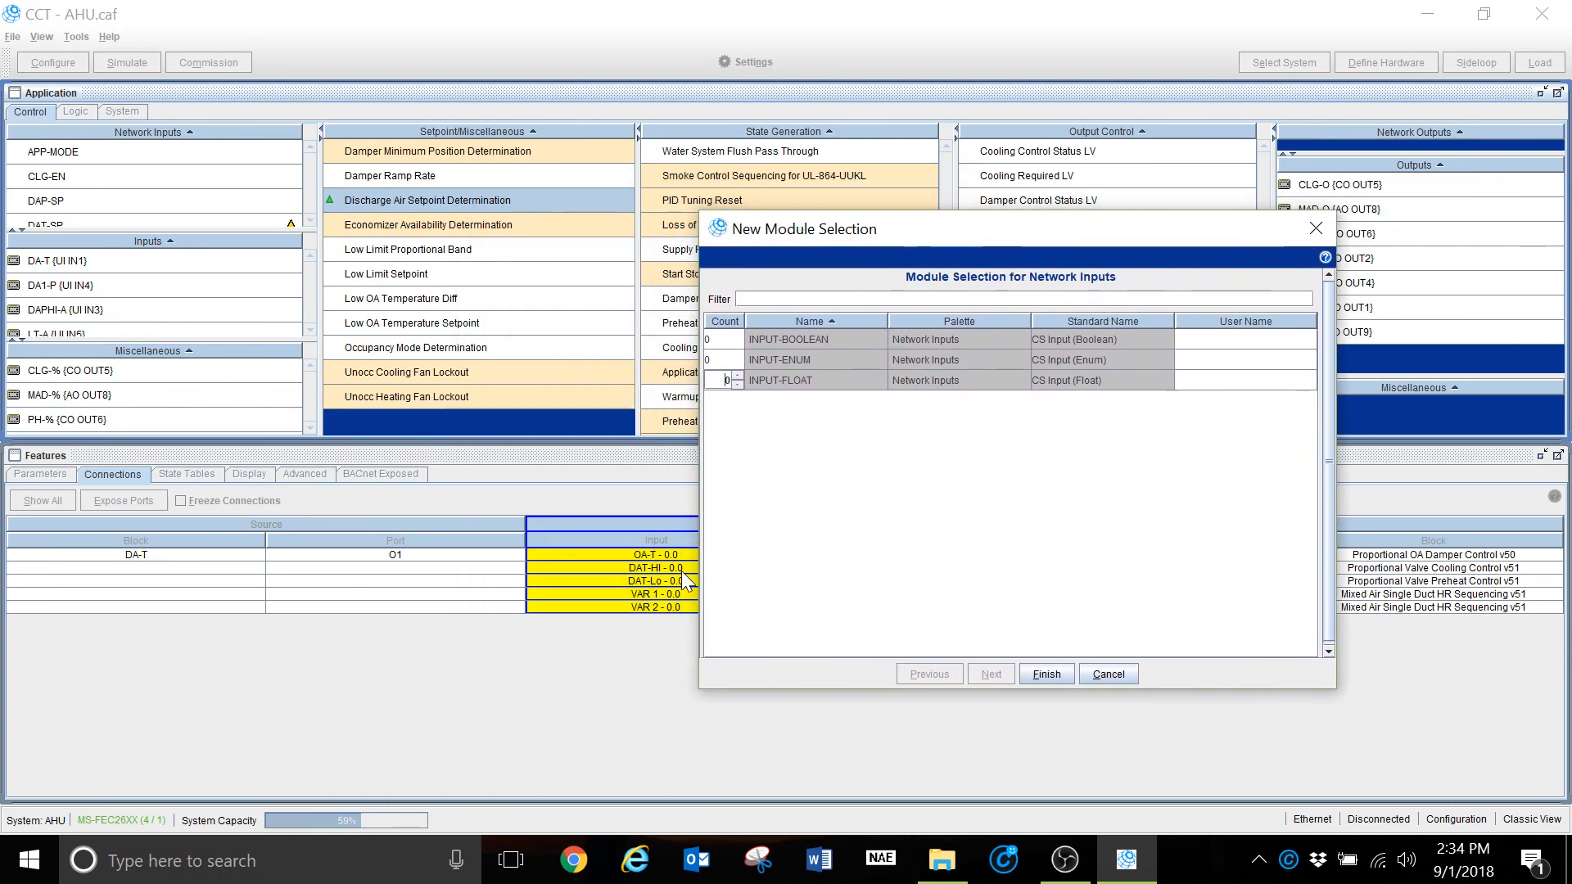
pyautogui.click(739, 375)
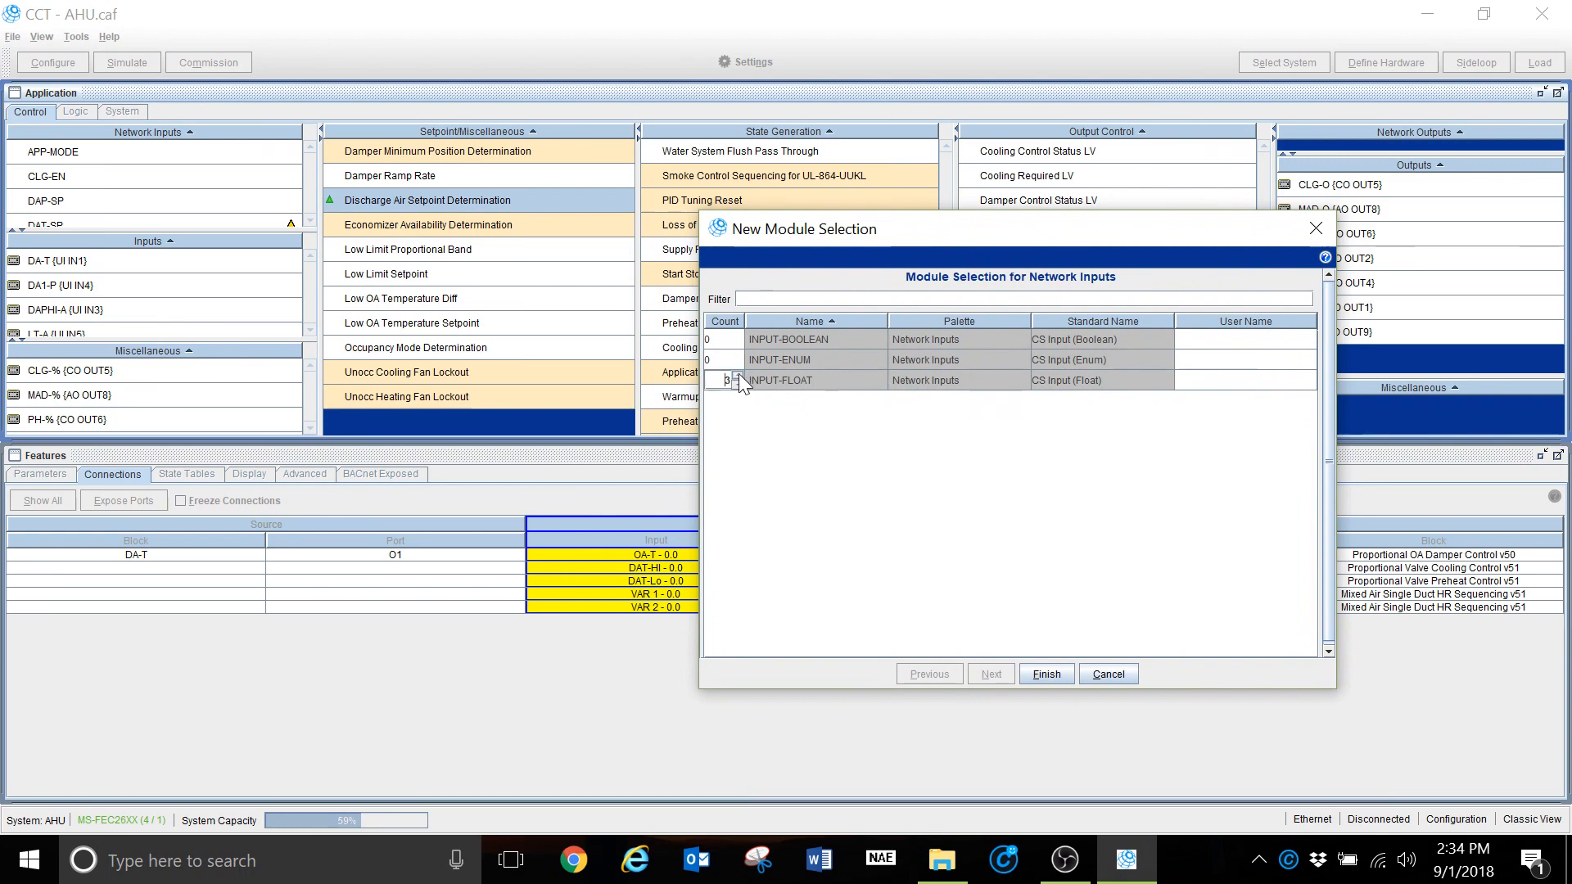
pyautogui.click(1047, 674)
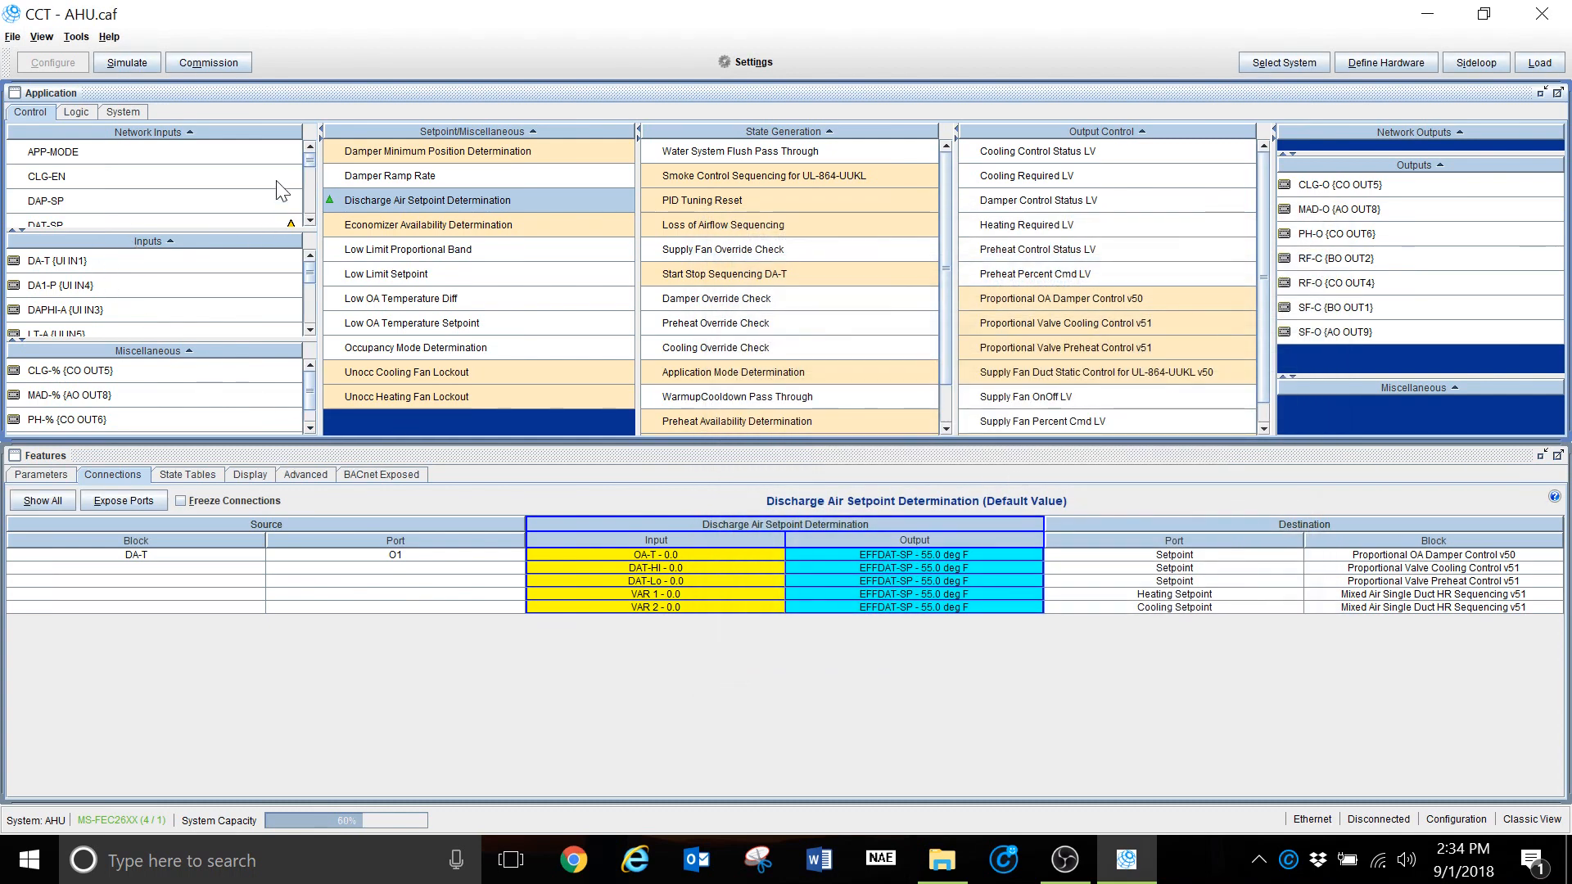
pyautogui.moveTo(190, 233); pyautogui.dragTo(164, 313)
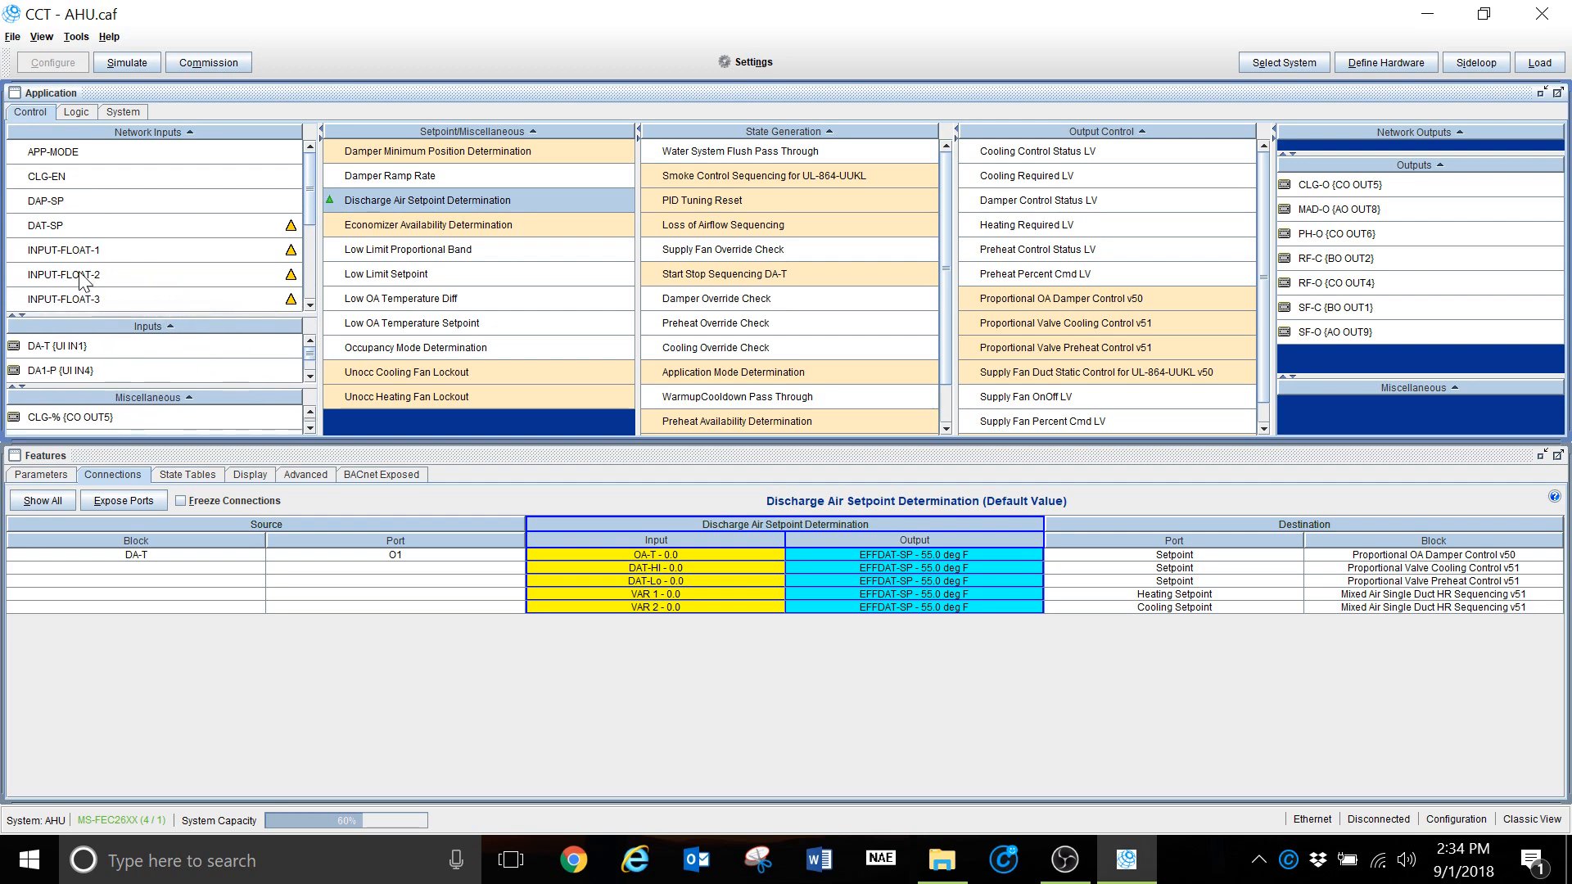
# Open the details of the network input INPUT-FLOAT-1 for editing and rename it as DAT Hi
pyautogui.click(117, 247)
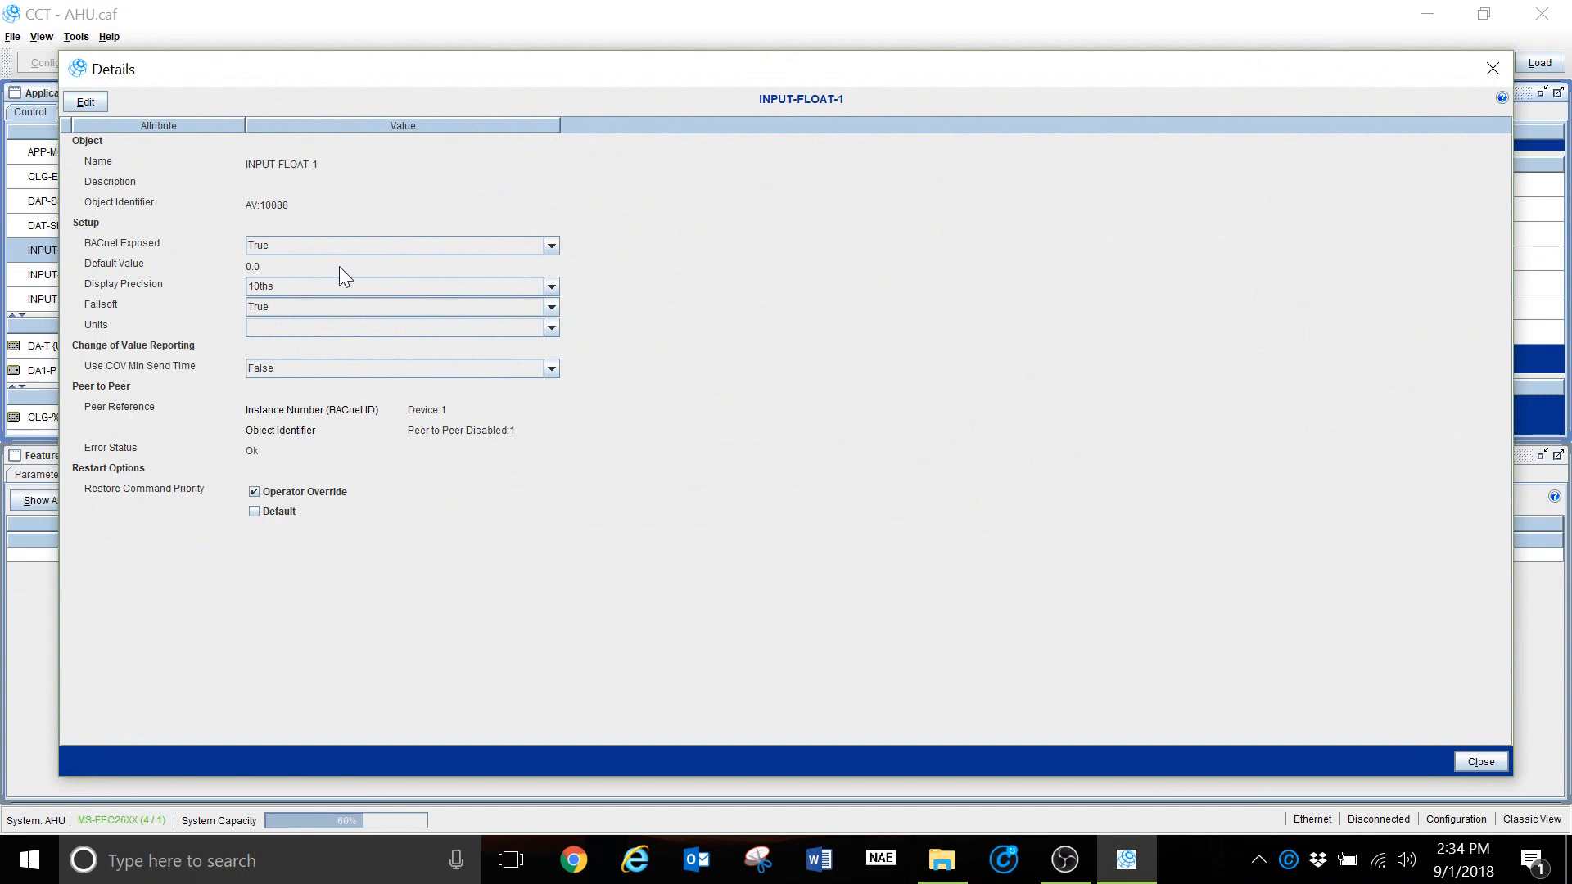
pyautogui.click(85, 99)
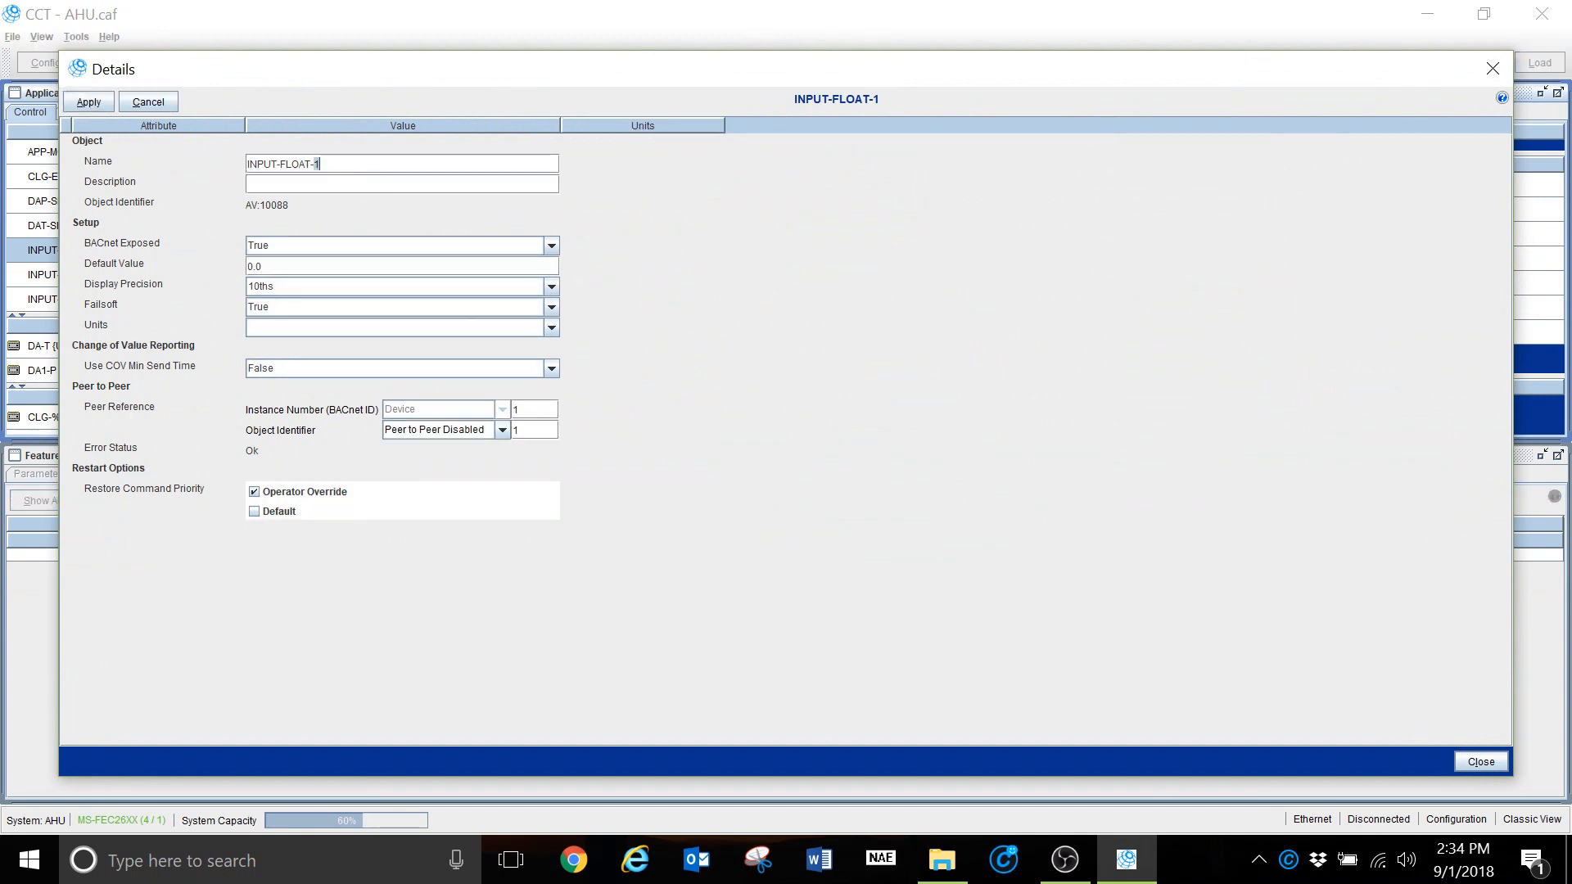
pyautogui.press('BackSpace')
pyautogui.press('BackSpace')
pyautogui.press('BackSpace')
pyautogui.press('BackSpace')
pyautogui.press('BackSpace')
pyautogui.press('BackSpace')
pyautogui.press('BackSpace')
pyautogui.press('BackSpace')
pyautogui.press('BackSpace')
pyautogui.press('BackSpace')
pyautogui.press('BackSpace')
pyautogui.press('BackSpace')
pyautogui.press('BackSpace')
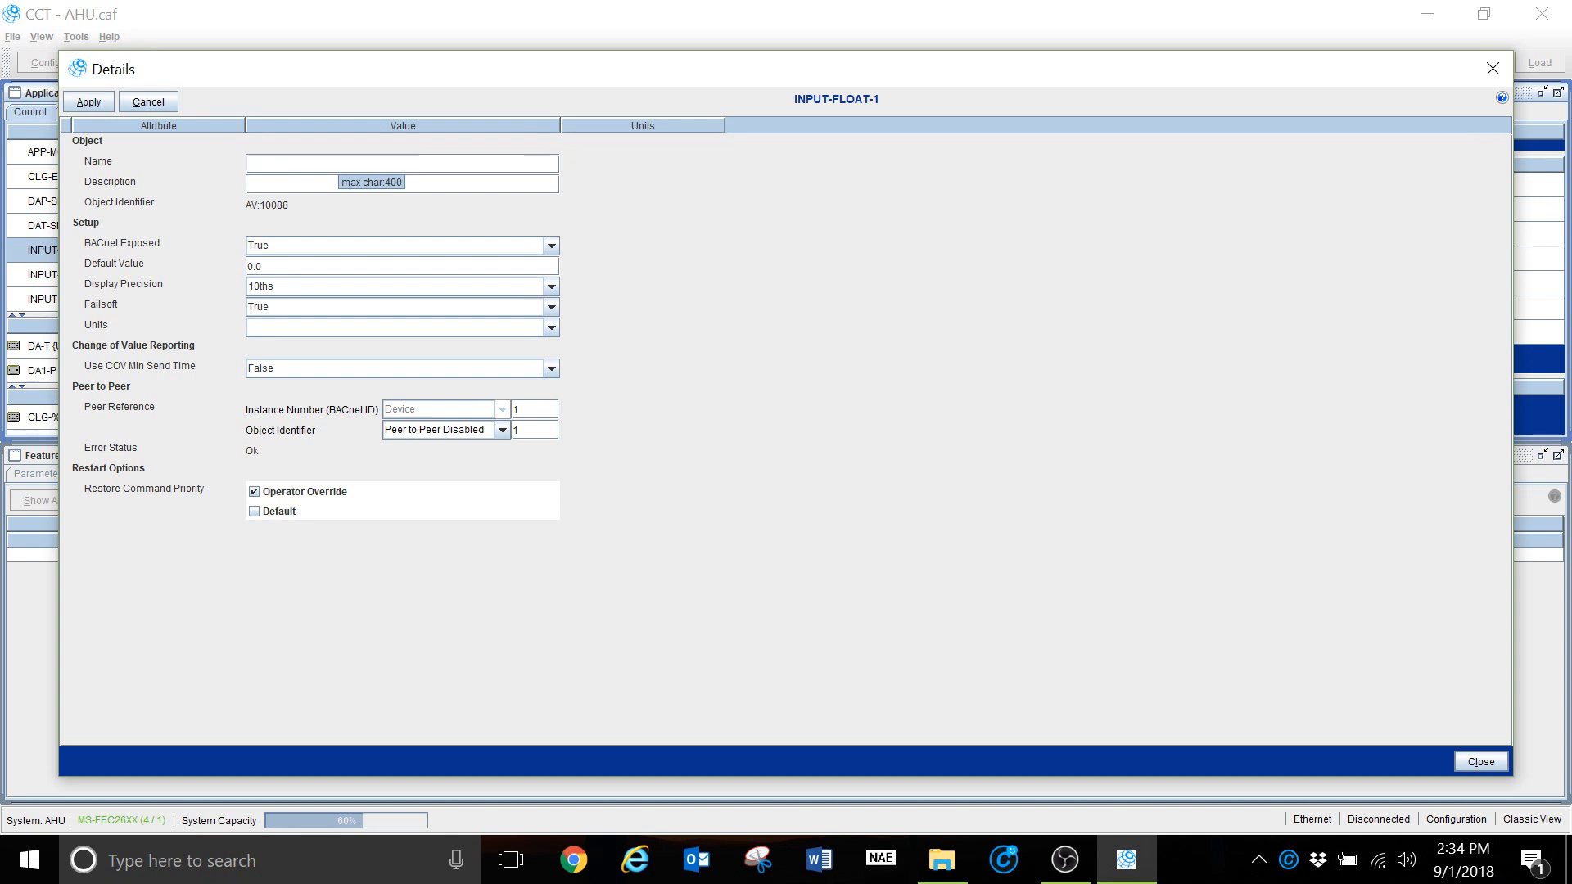
pyautogui.write('DAT')
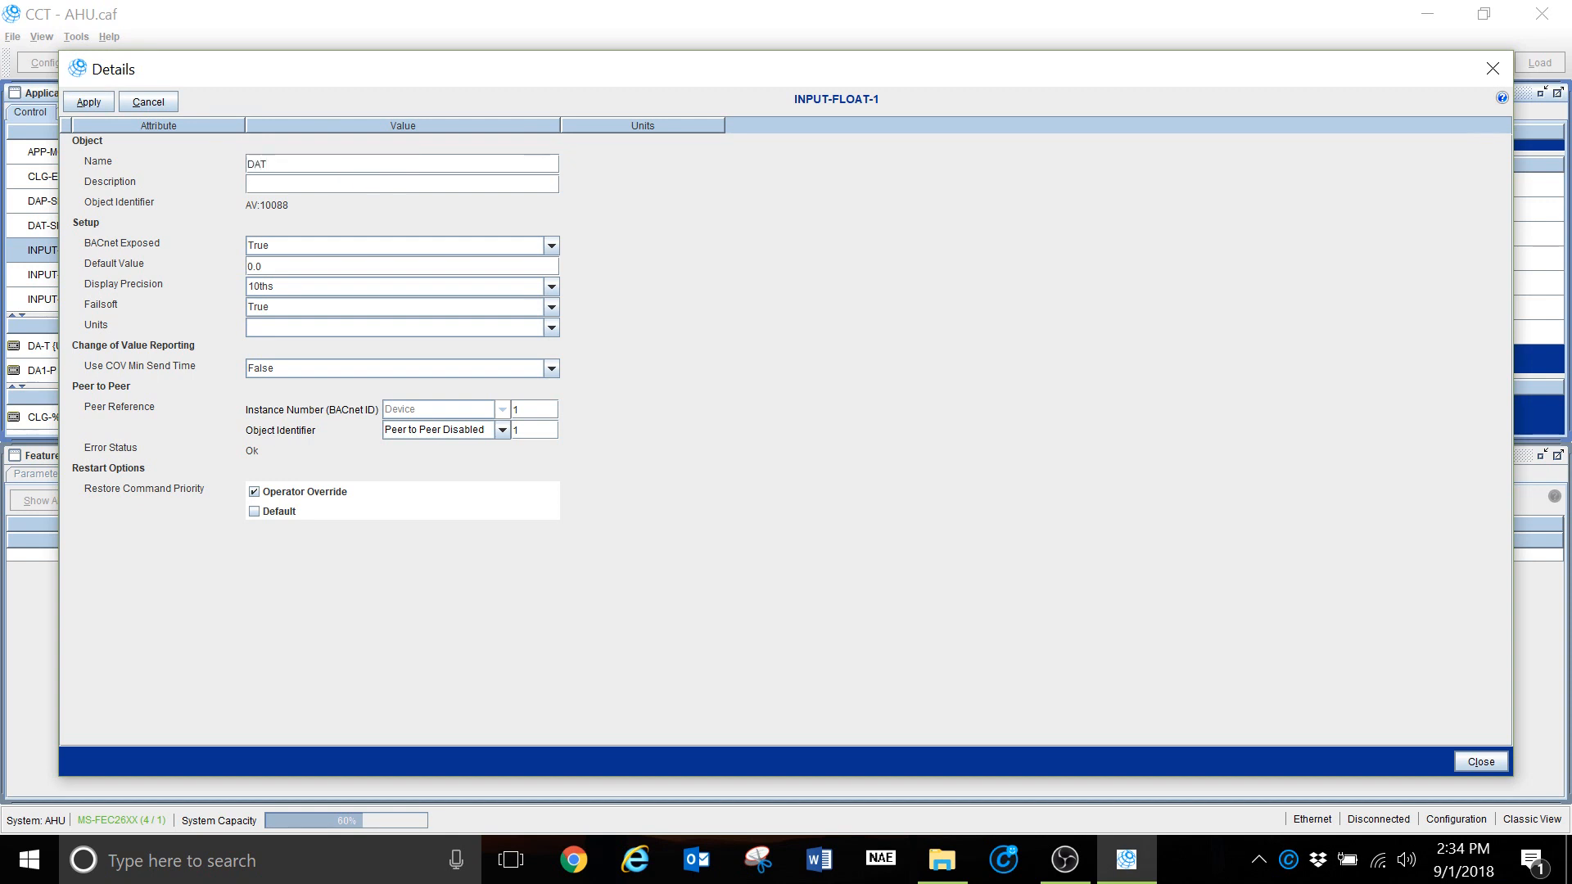
pyautogui.write(' Hi')
pyautogui.click(84, 100)
# Set the default value of the DAT Hi network input to 85, apply the changes and close its details
pyautogui.click(307, 263)
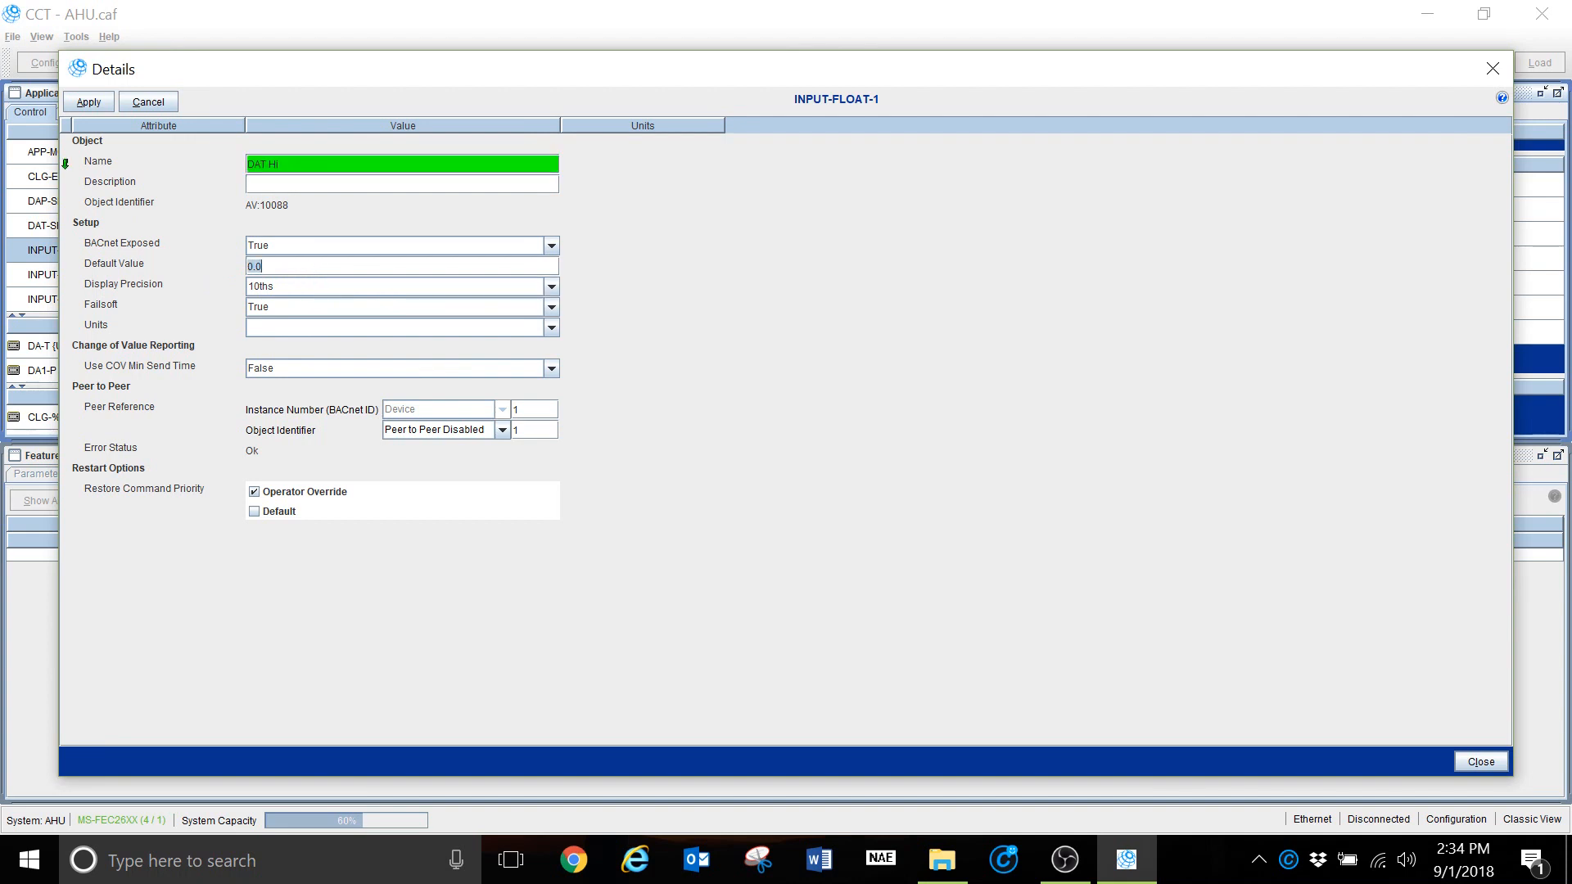
pyautogui.write('85')
pyautogui.click(101, 96)
pyautogui.click(1473, 762)
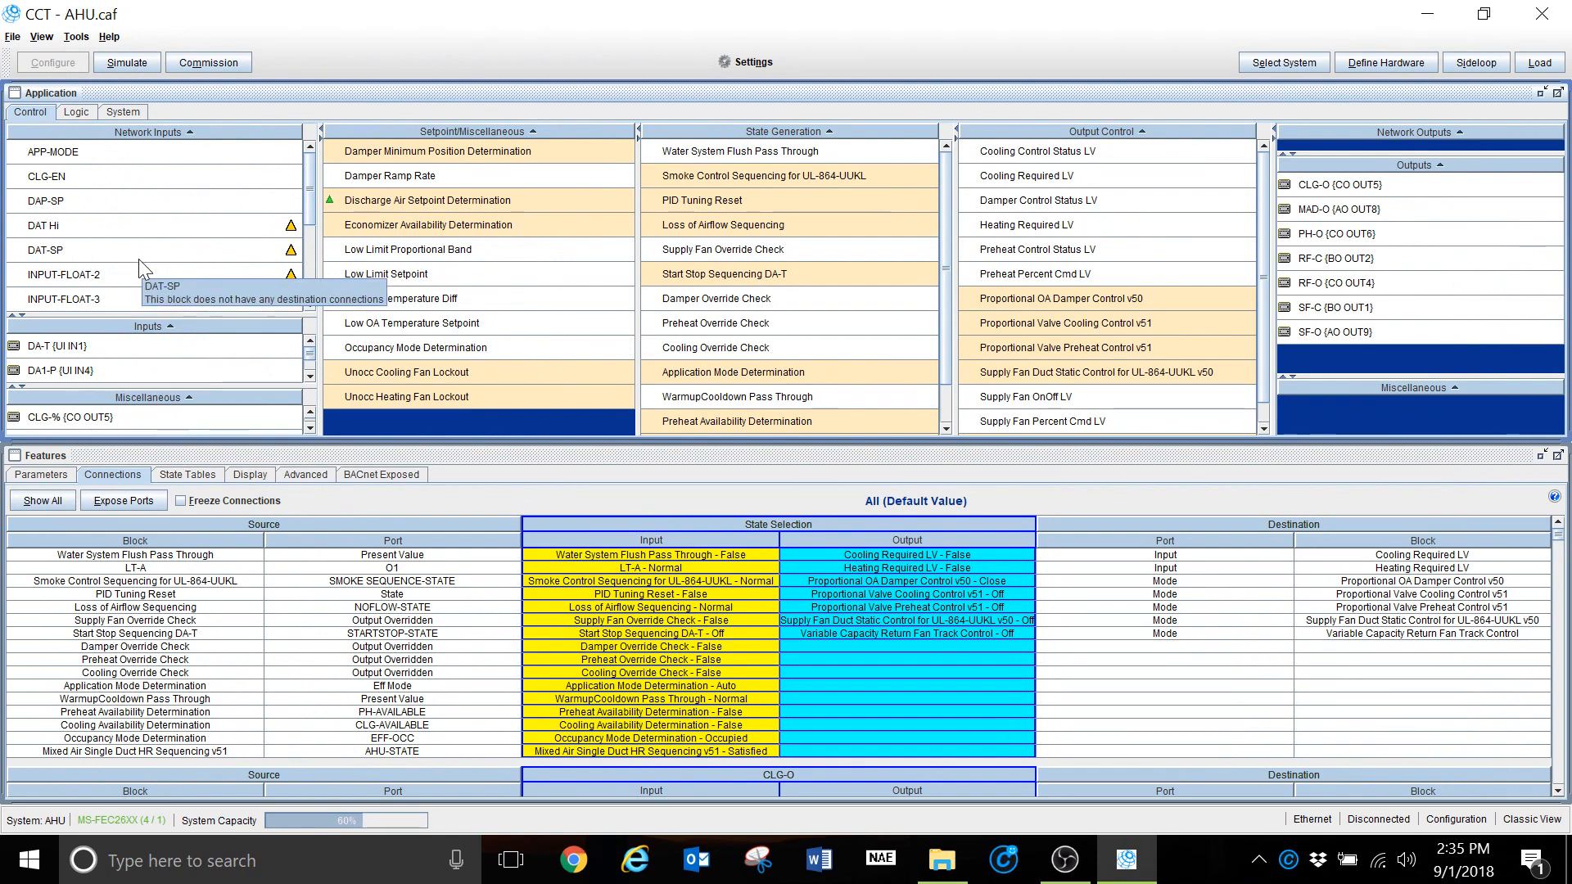
# Open the details of the network input INPUT-FLOAT-2 for editing and rename it as DAT Low
pyautogui.doubleClick(119, 272)
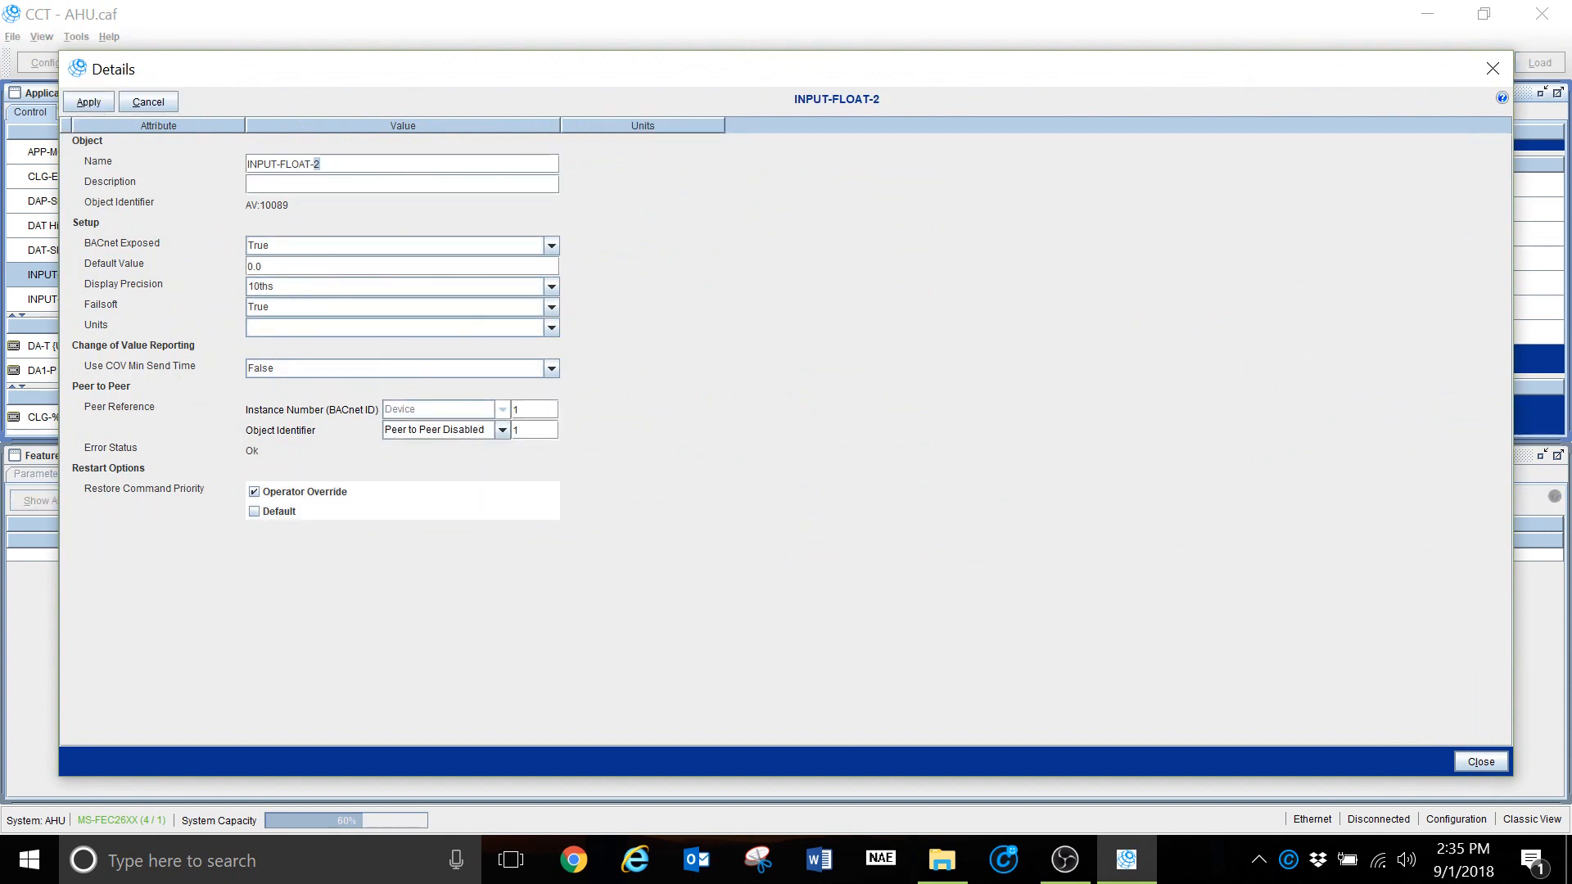
pyautogui.press('BackSpace')
pyautogui.press('BackSpace')
pyautogui.press('BackSpace')
pyautogui.press('BackSpace')
pyautogui.press('BackSpace')
pyautogui.press('BackSpace')
pyautogui.press('BackSpace')
pyautogui.press('BackSpace')
pyautogui.press('BackSpace')
pyautogui.press('BackSpace')
pyautogui.press('BackSpace')
pyautogui.press('BackSpace')
pyautogui.press('BackSpace')
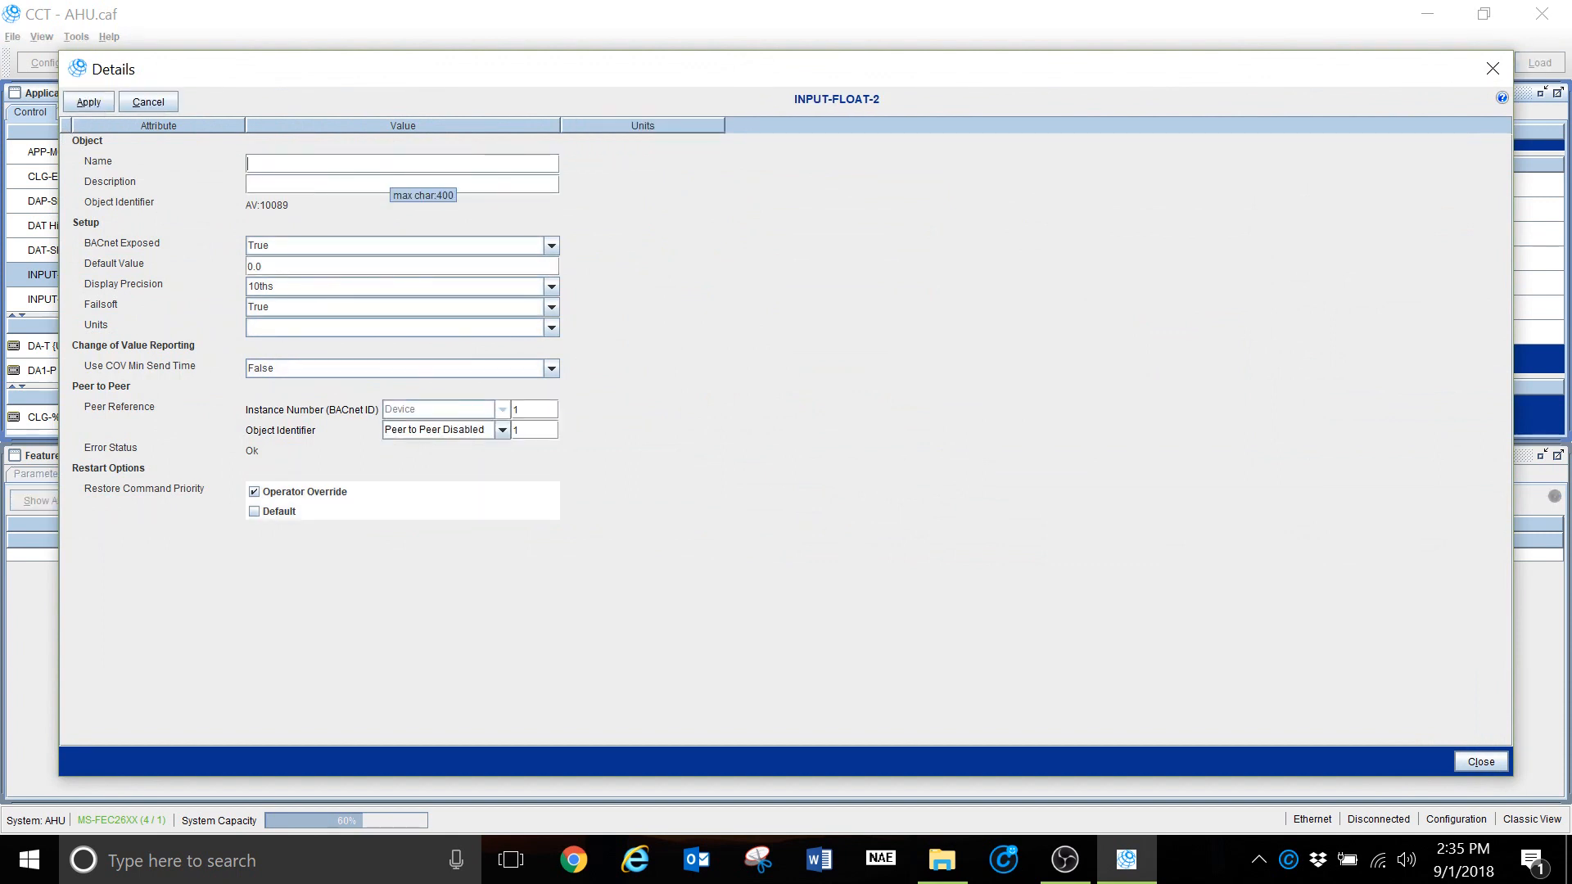
pyautogui.write('DAT Low')
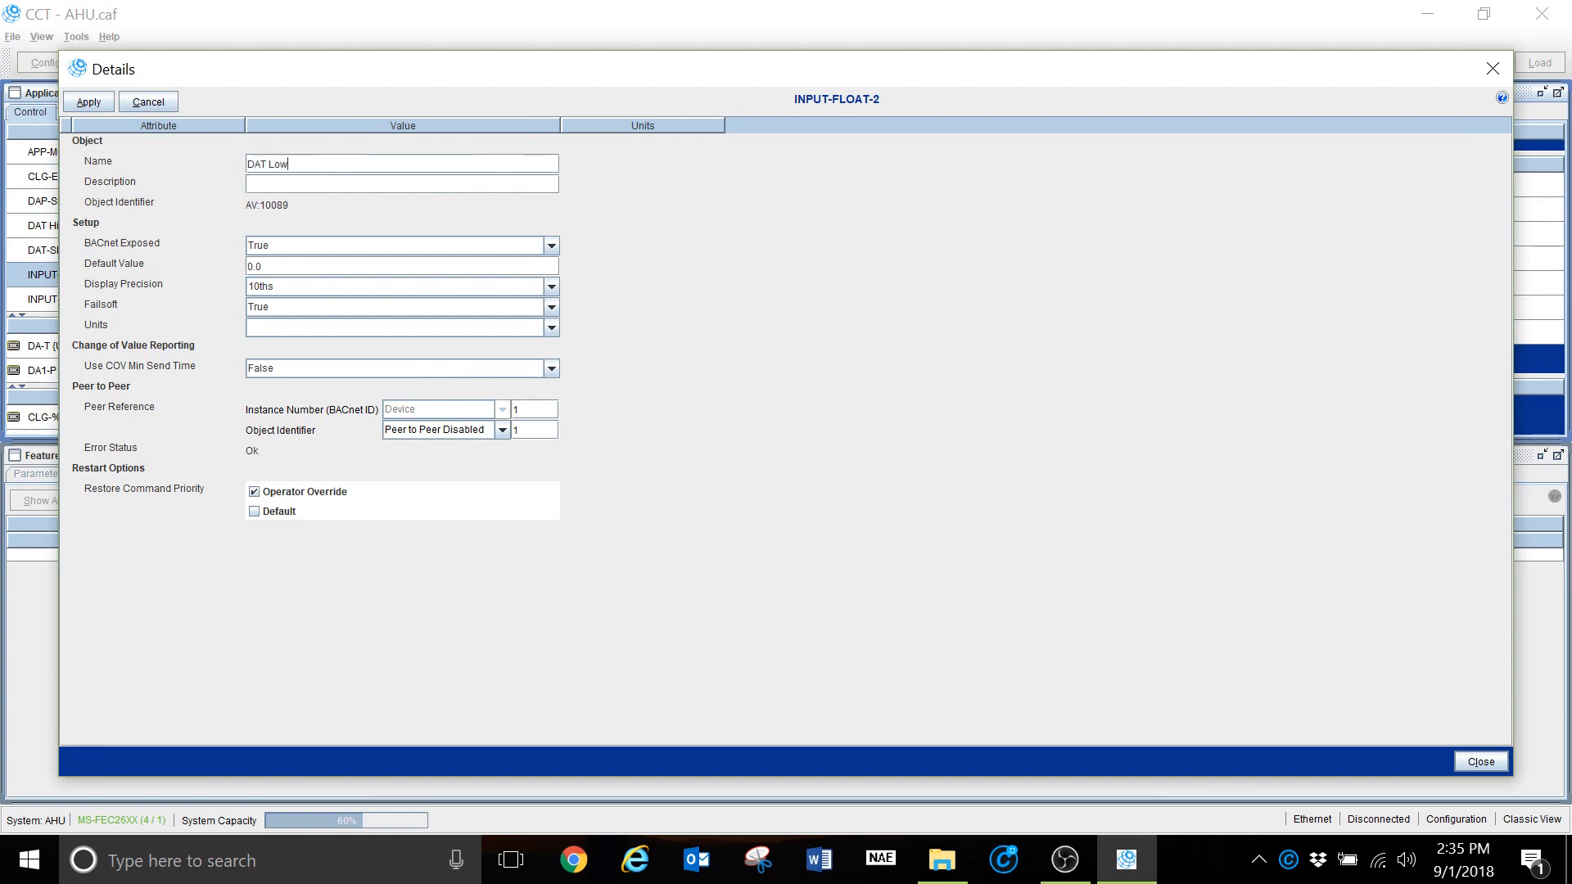
# Set the default value of the DAT Low network input to 55, apply the changes and close its details
pyautogui.click(309, 267)
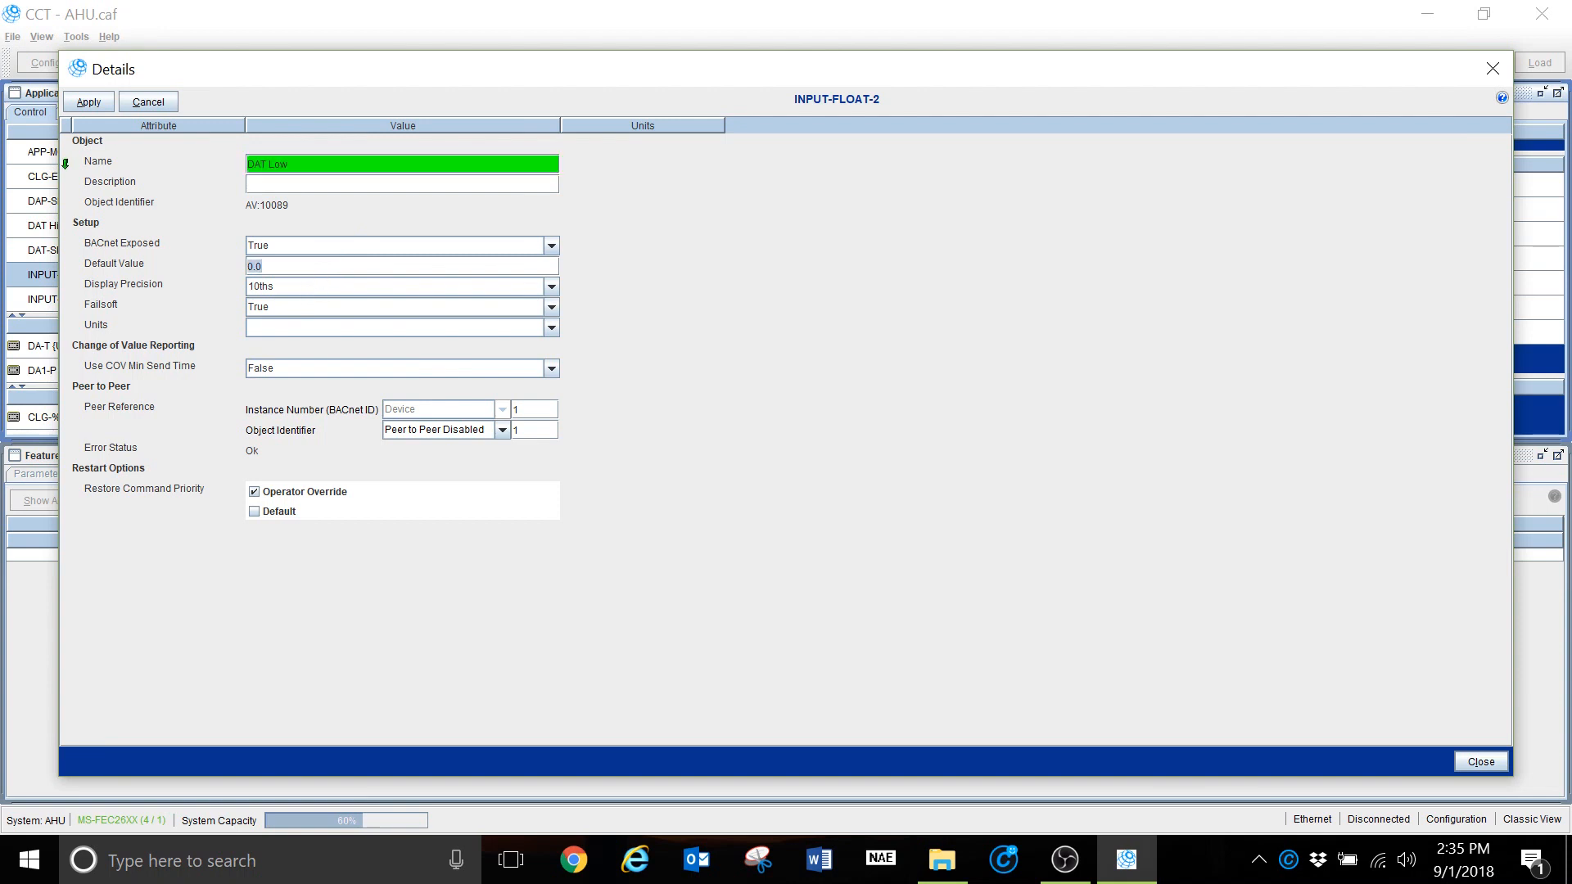
pyautogui.write('55')
pyautogui.press('Return')
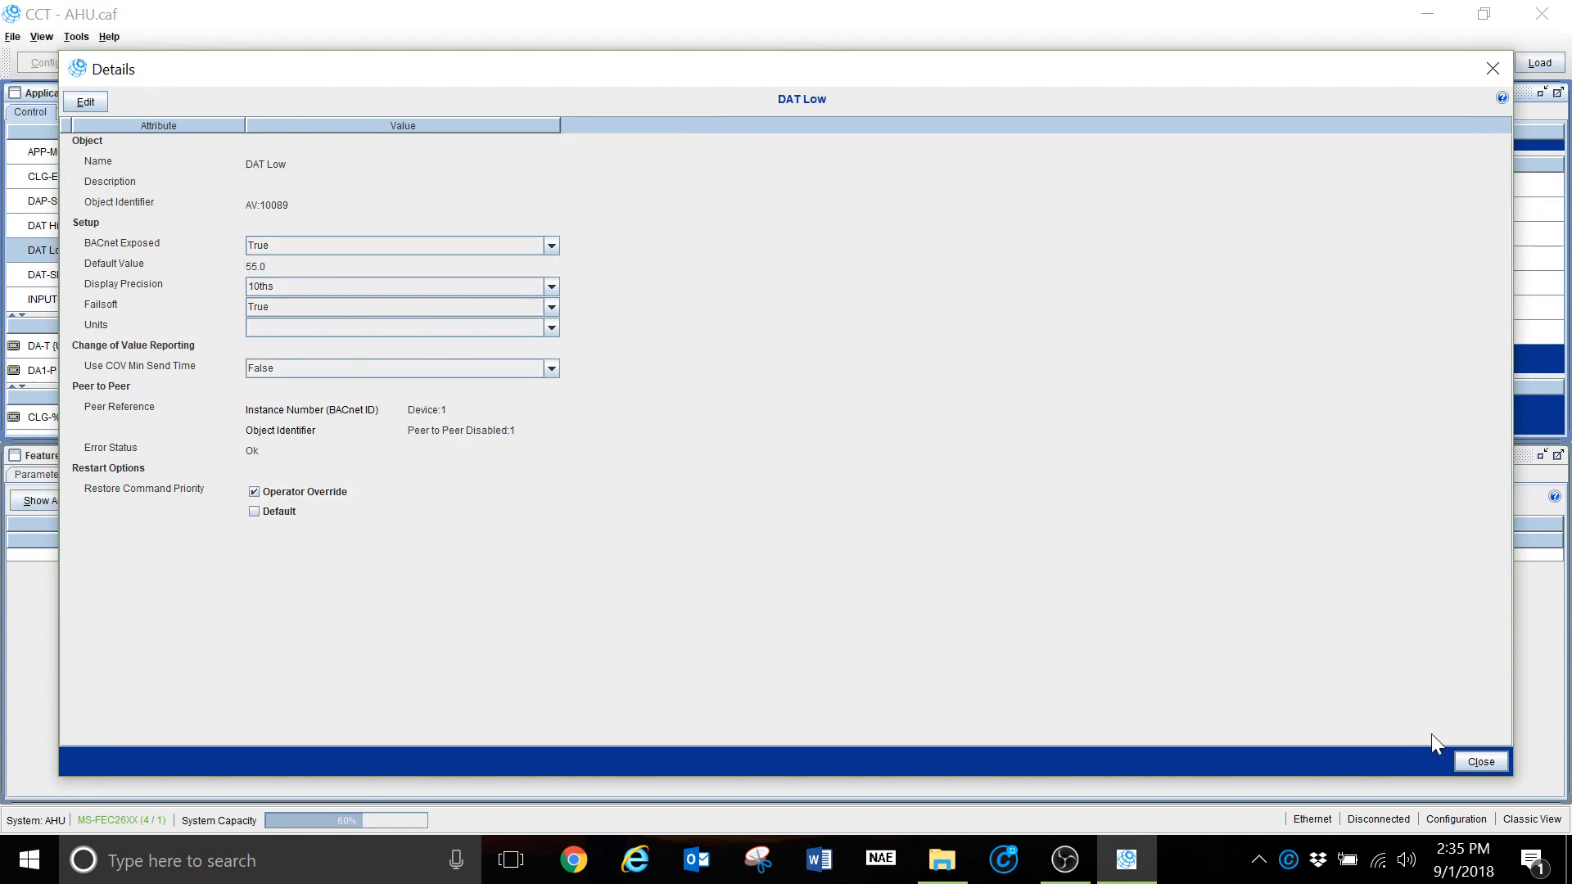
pyautogui.click(1480, 762)
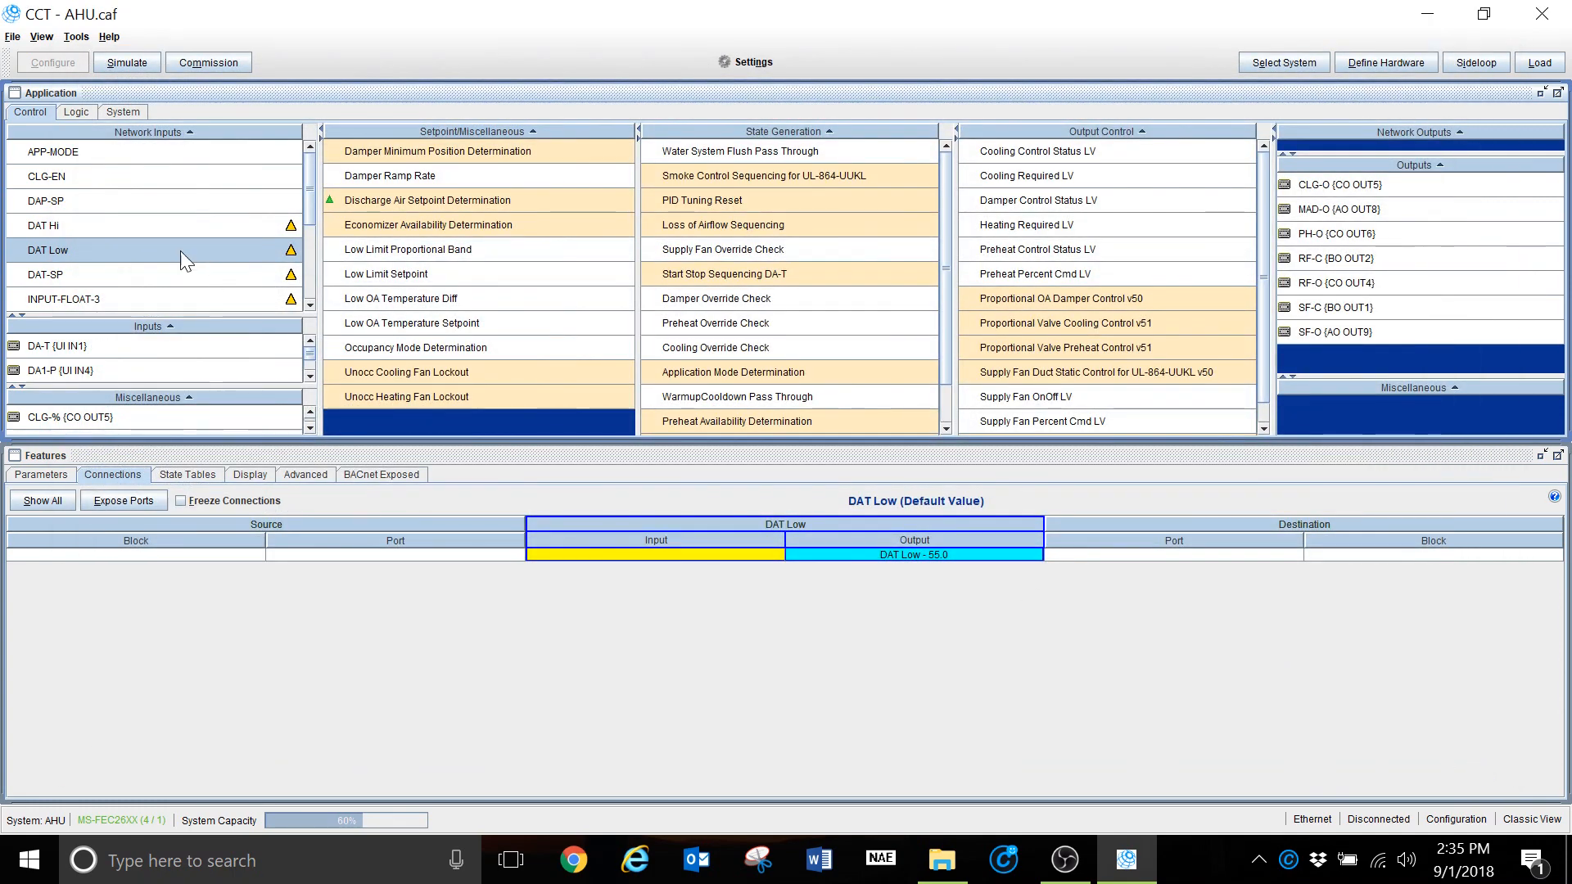
# Open the details of the network input INPUT-FLOAT-3 for editing and rename it as VAR 1
pyautogui.click(308, 304)
pyautogui.click(309, 304)
pyautogui.click(309, 304)
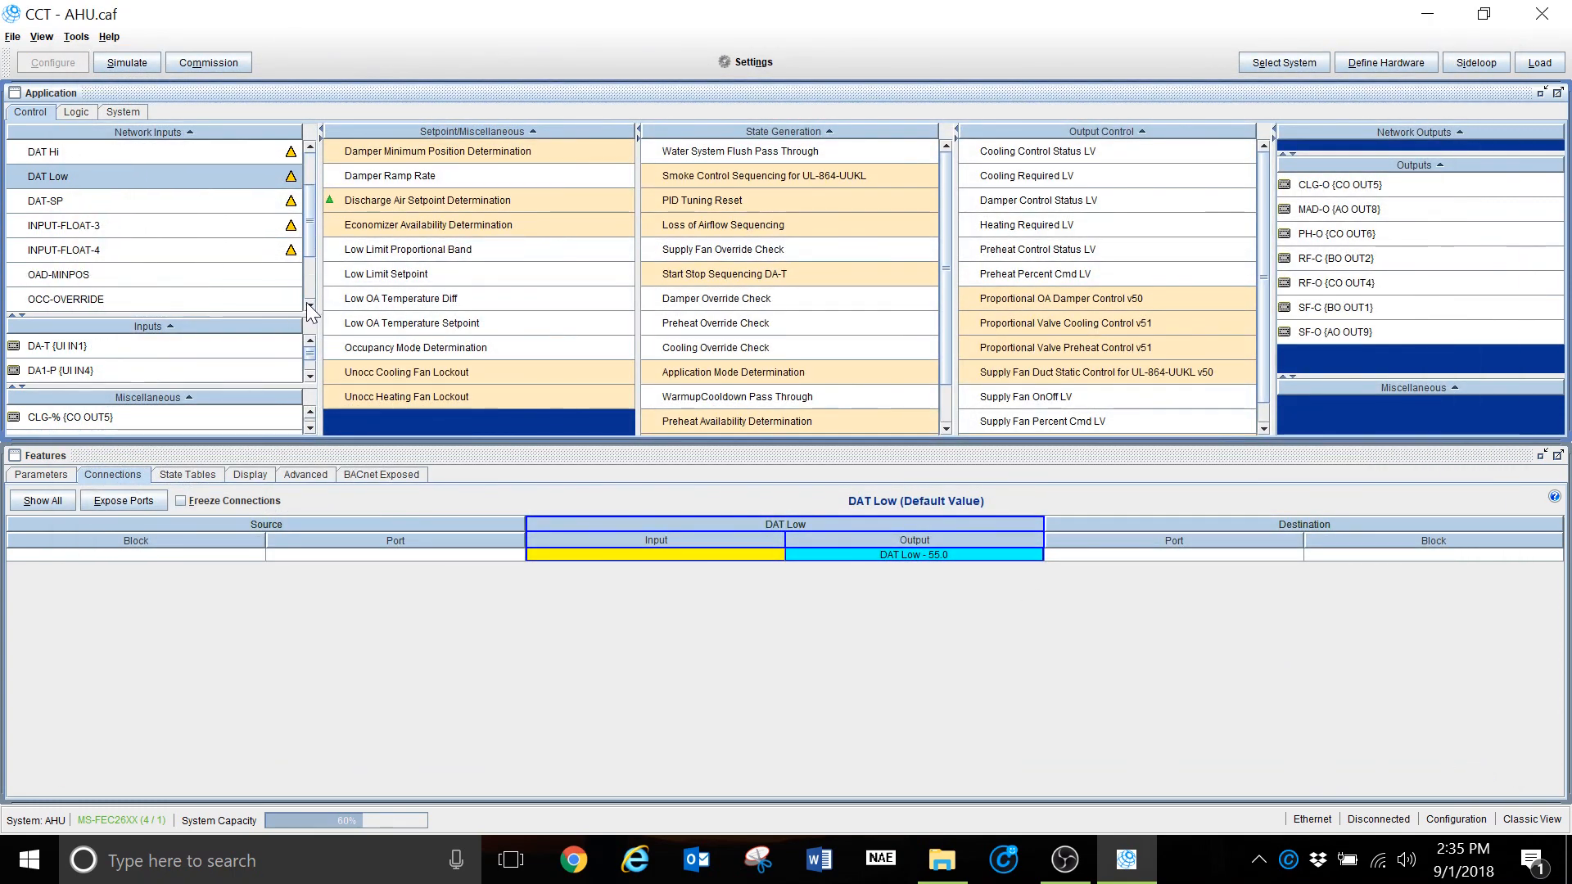
pyautogui.doubleClick(87, 232)
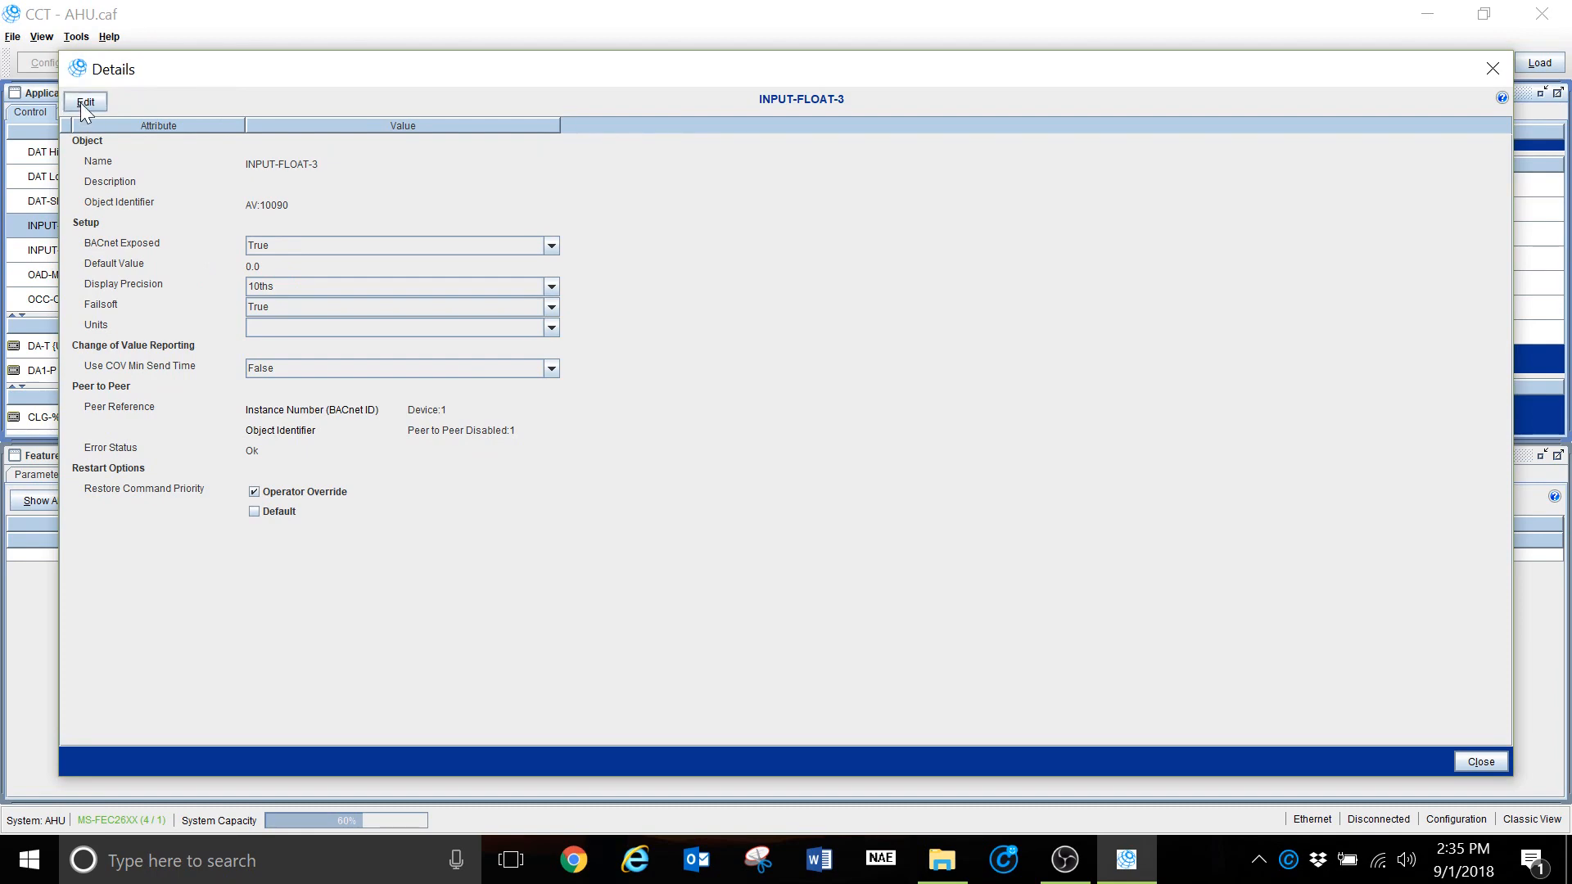
pyautogui.click(1478, 761)
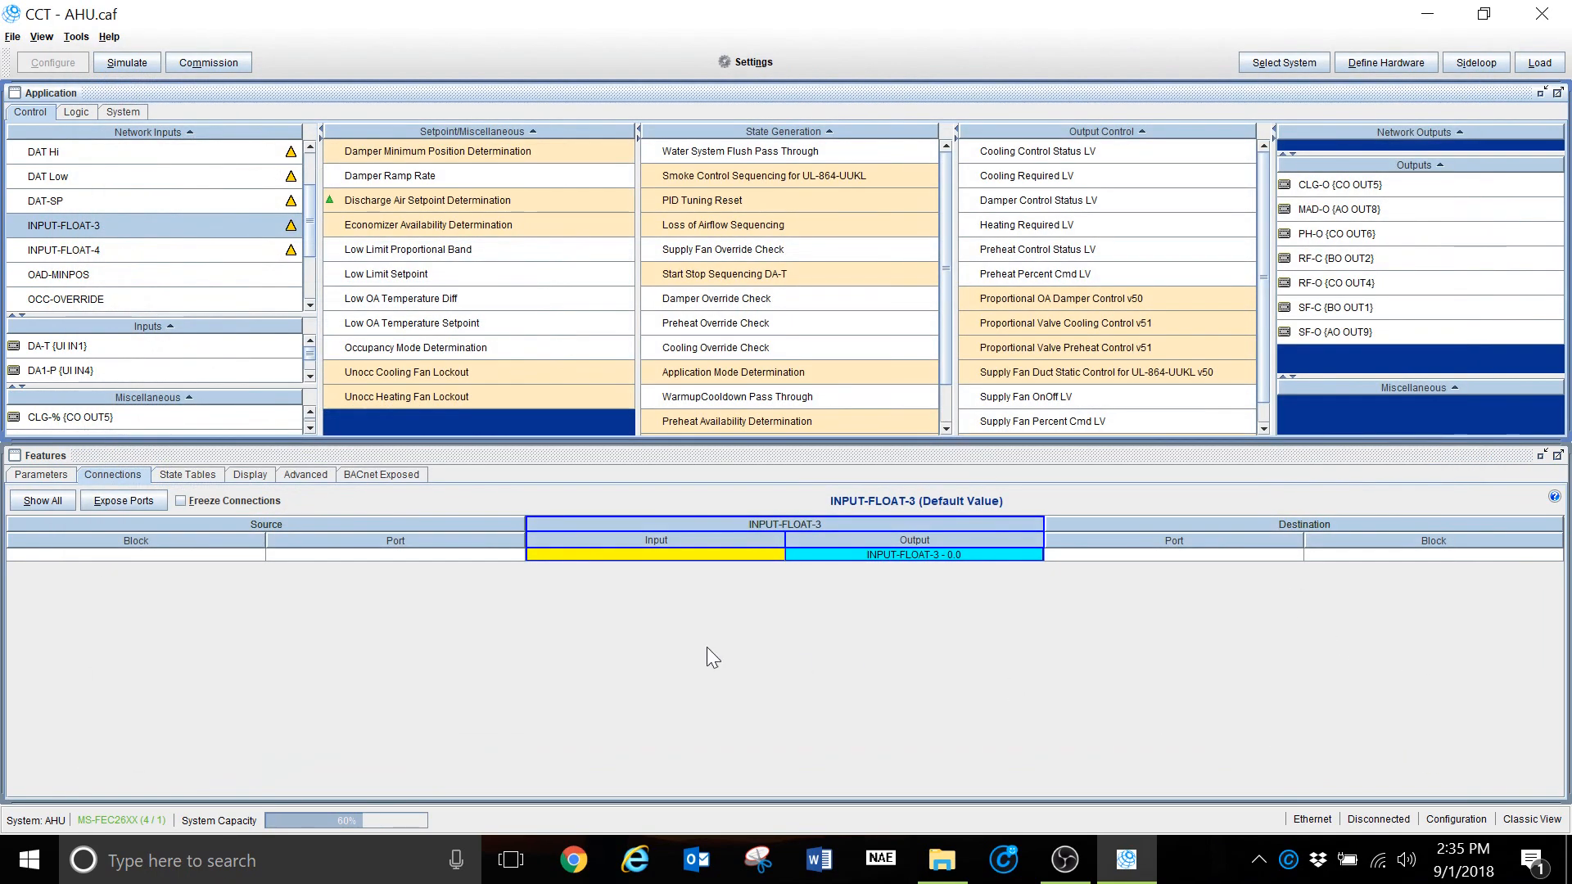
pyautogui.doubleClick(101, 222)
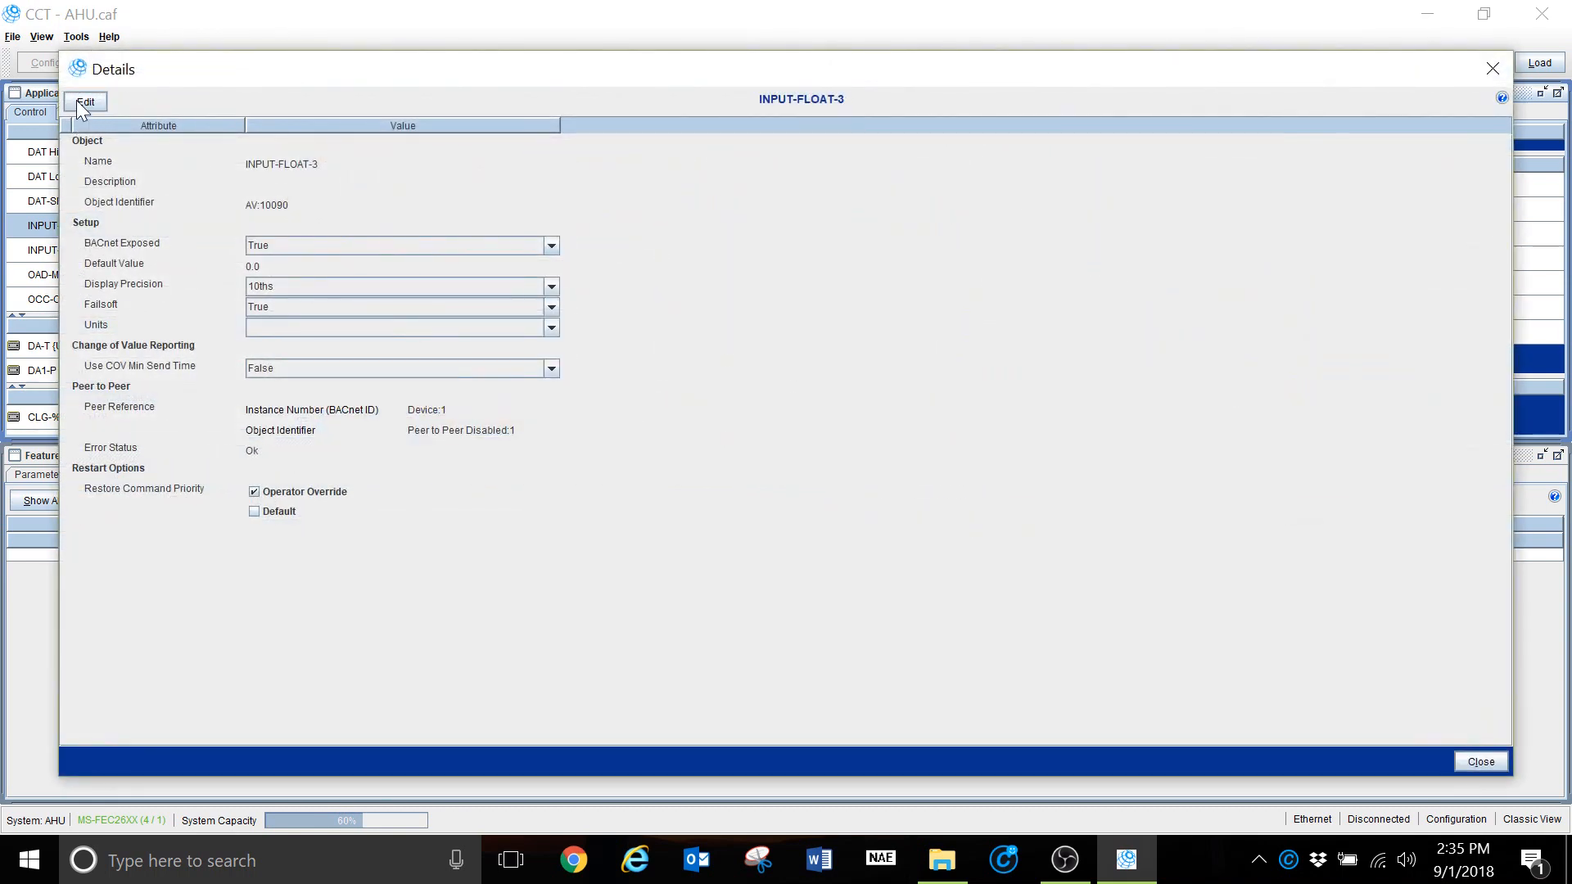
pyautogui.click(82, 103)
pyautogui.moveTo(361, 165); pyautogui.dragTo(315, 165)
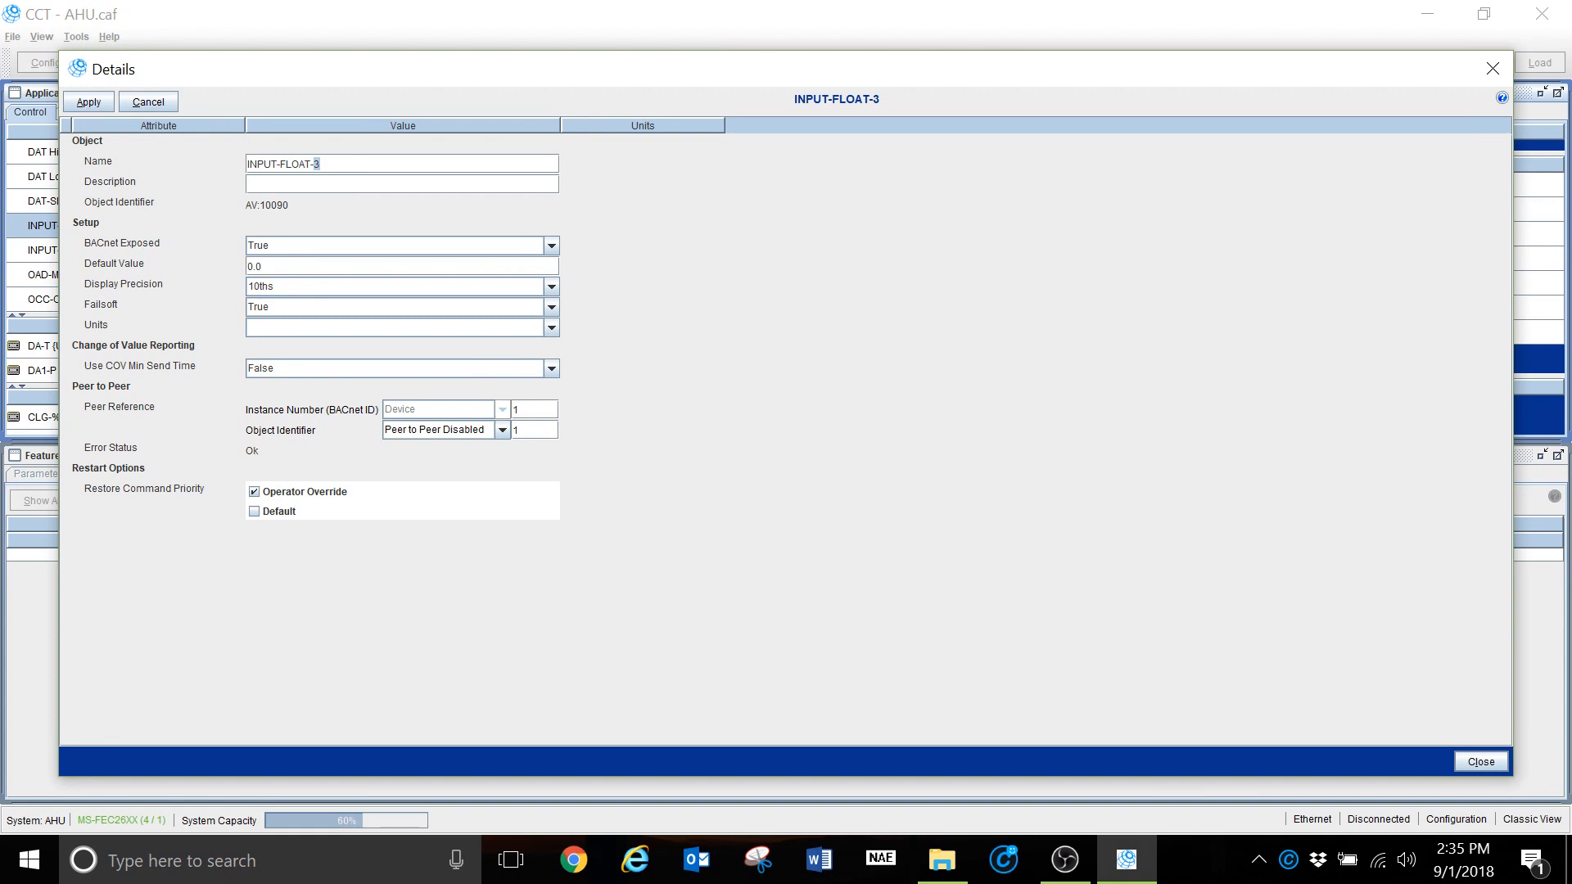
pyautogui.press('BackSpace')
pyautogui.press('BackSpace')
pyautogui.press('BackSpace')
pyautogui.press('BackSpace')
pyautogui.press('BackSpace')
pyautogui.press('BackSpace')
pyautogui.press('BackSpace')
pyautogui.press('BackSpace')
pyautogui.press('BackSpace')
pyautogui.press('BackSpace')
pyautogui.press('BackSpace')
pyautogui.press('BackSpace')
pyautogui.press('BackSpace')
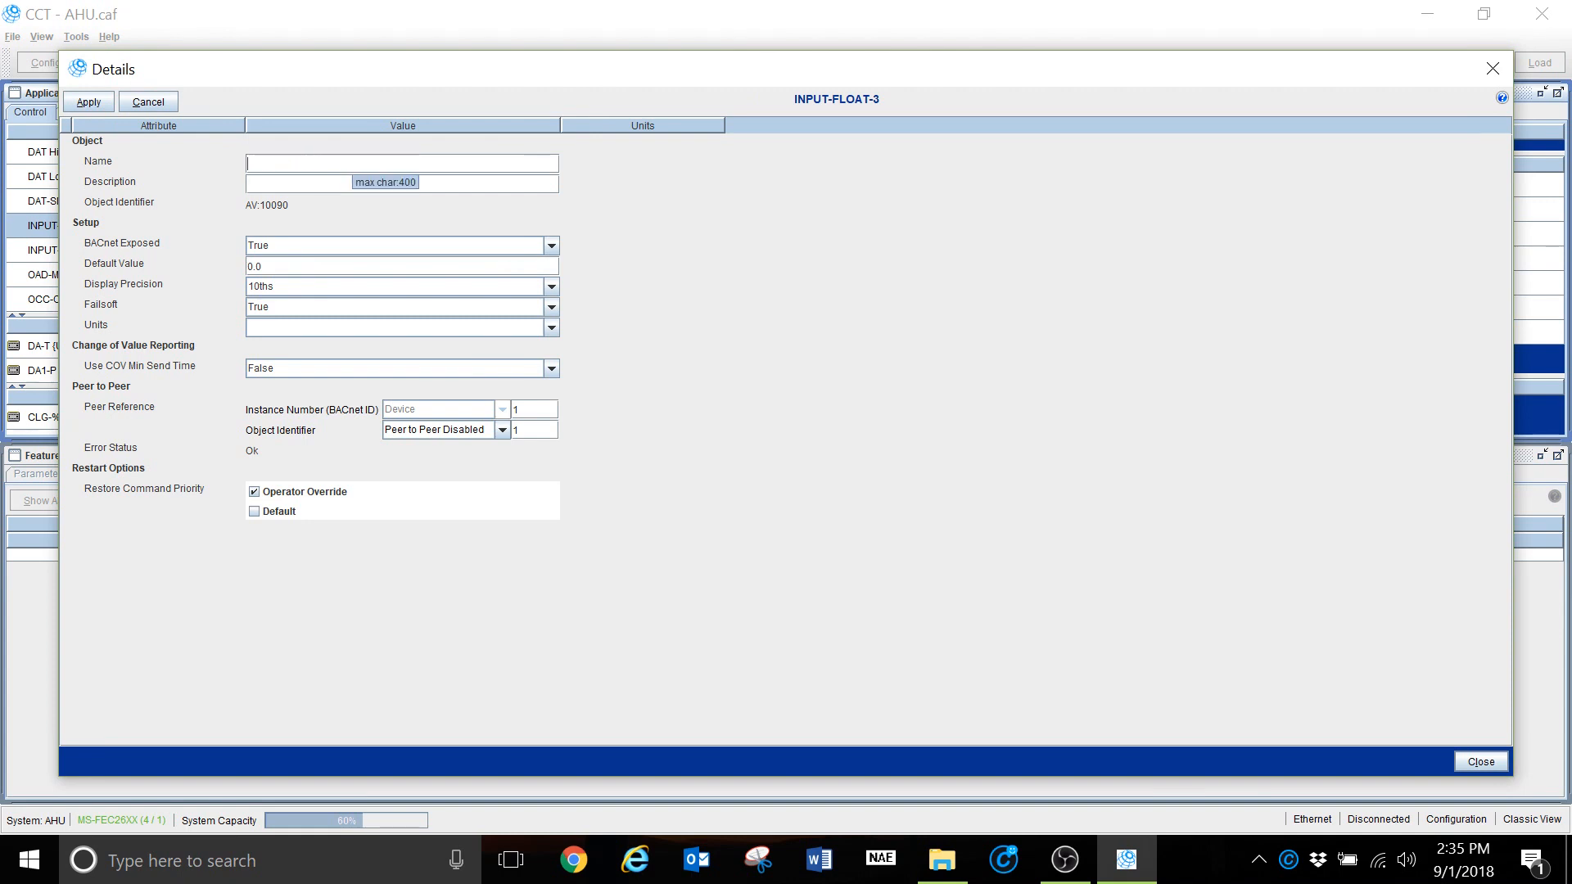
pyautogui.write('VAR 1')
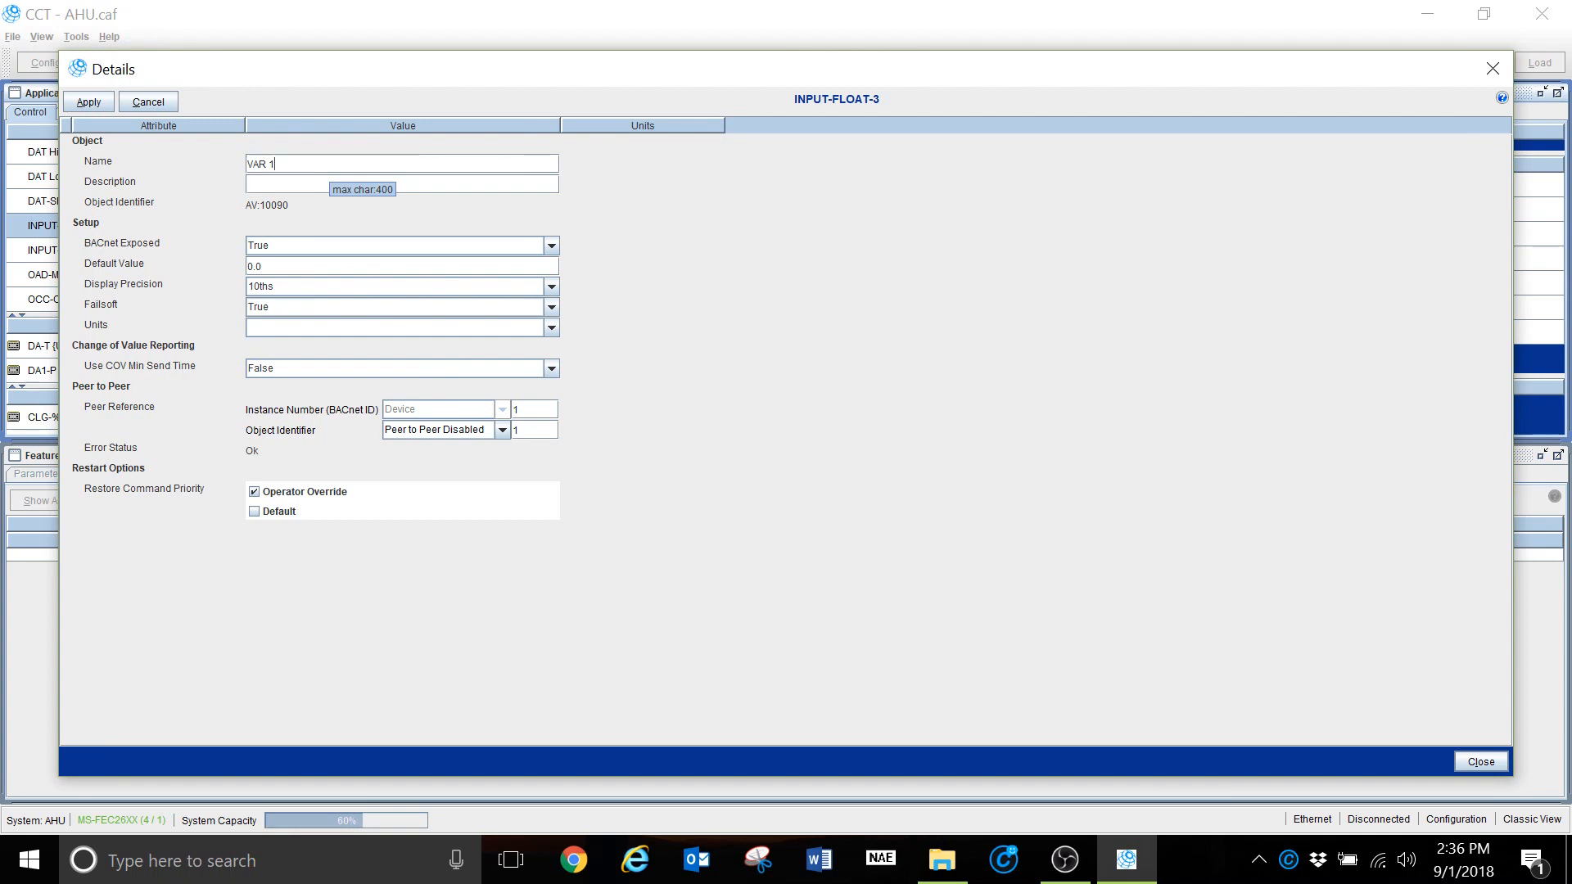
pyautogui.write('40')
pyautogui.press('BackSpace')
pyautogui.press('BackSpace')
# Set the default value of the VAR 1 network input to 40, apply the changes and close its details
pyautogui.click(321, 265)
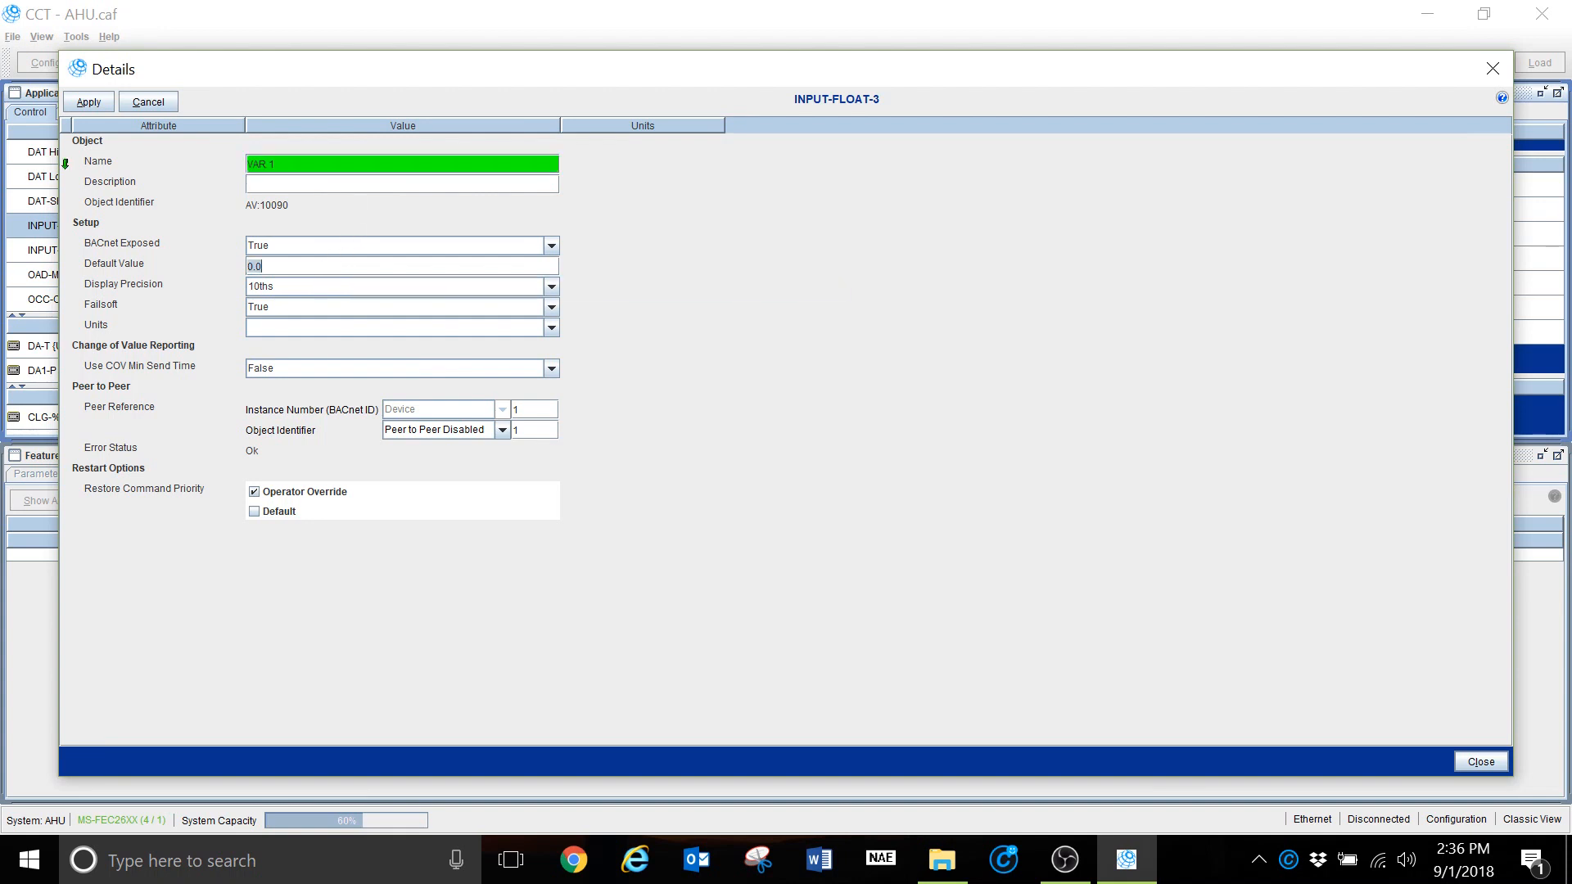
pyautogui.write('4')
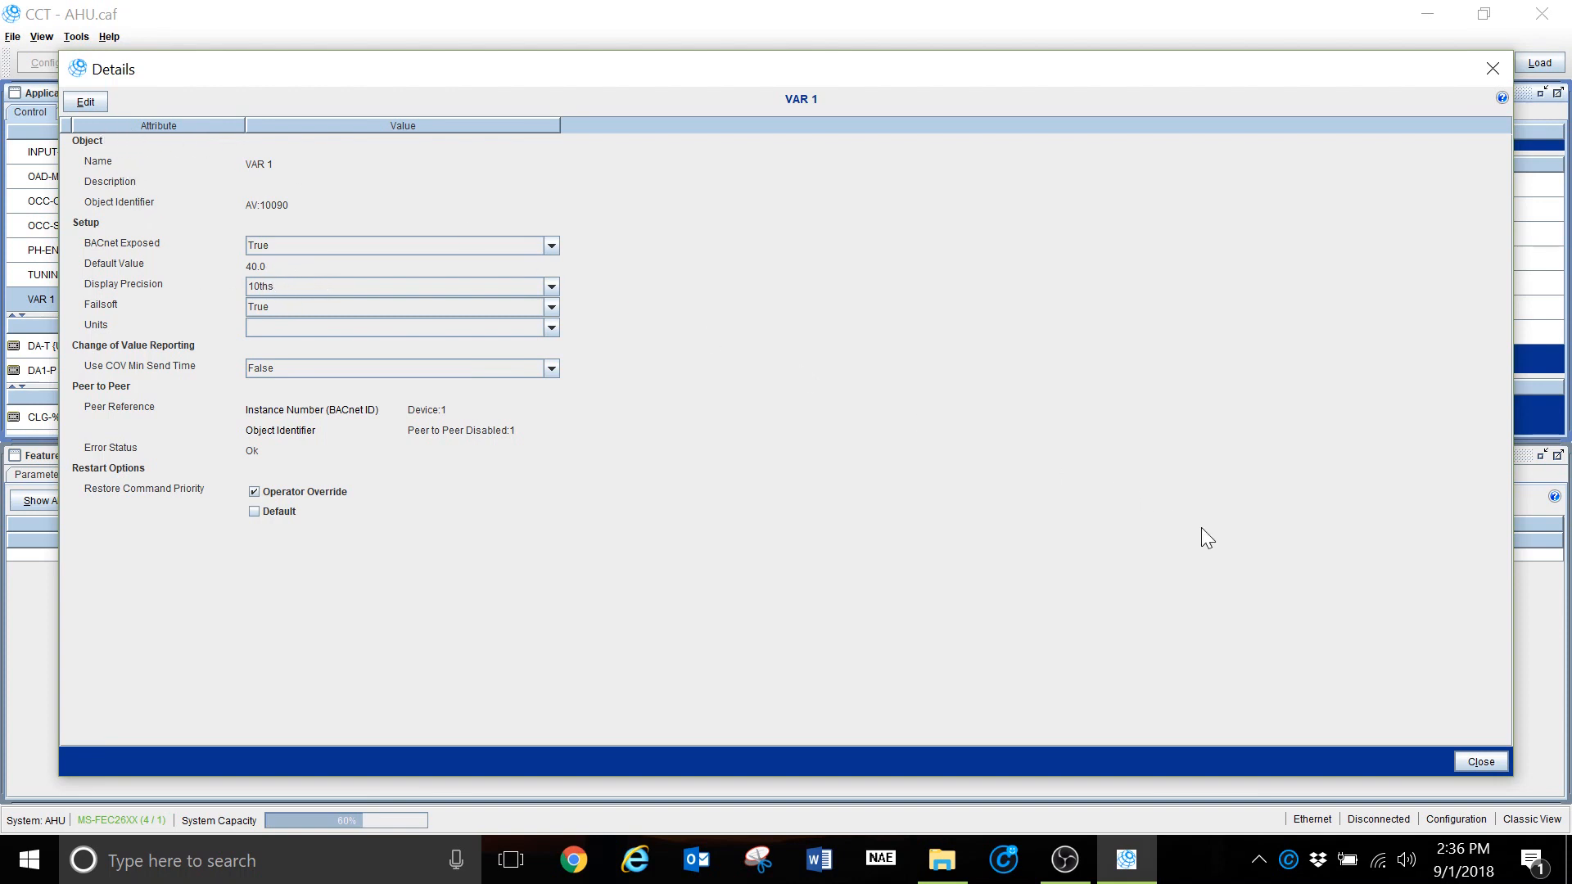
pyautogui.click(1481, 762)
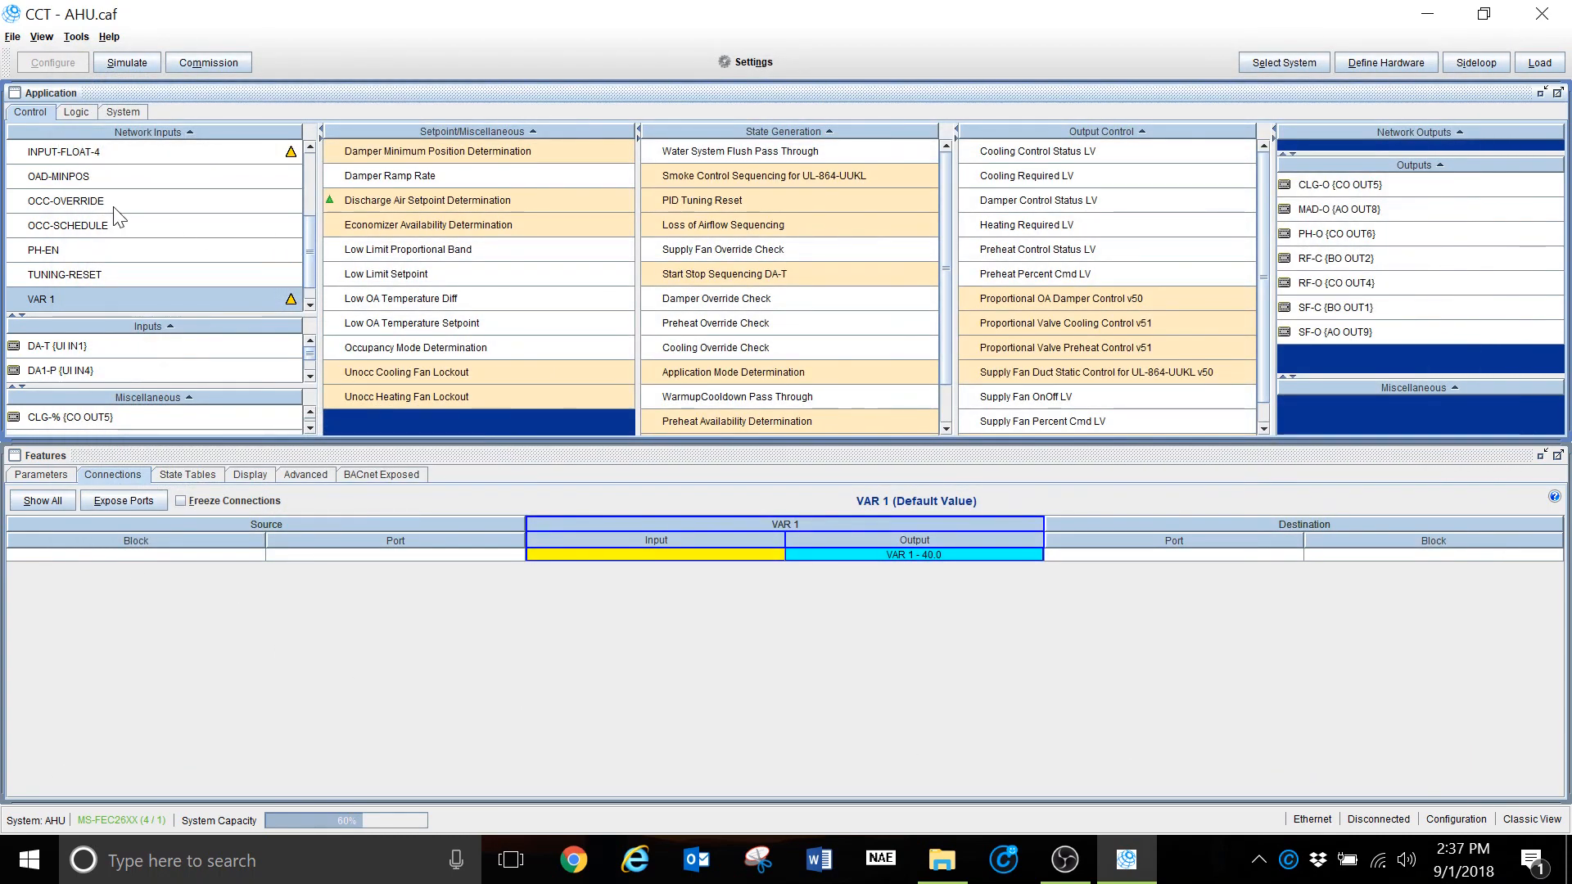
# Open the details of the network input INPUT-FLOAT-4 for editing and rename it as VAR 2
pyautogui.doubleClick(120, 152)
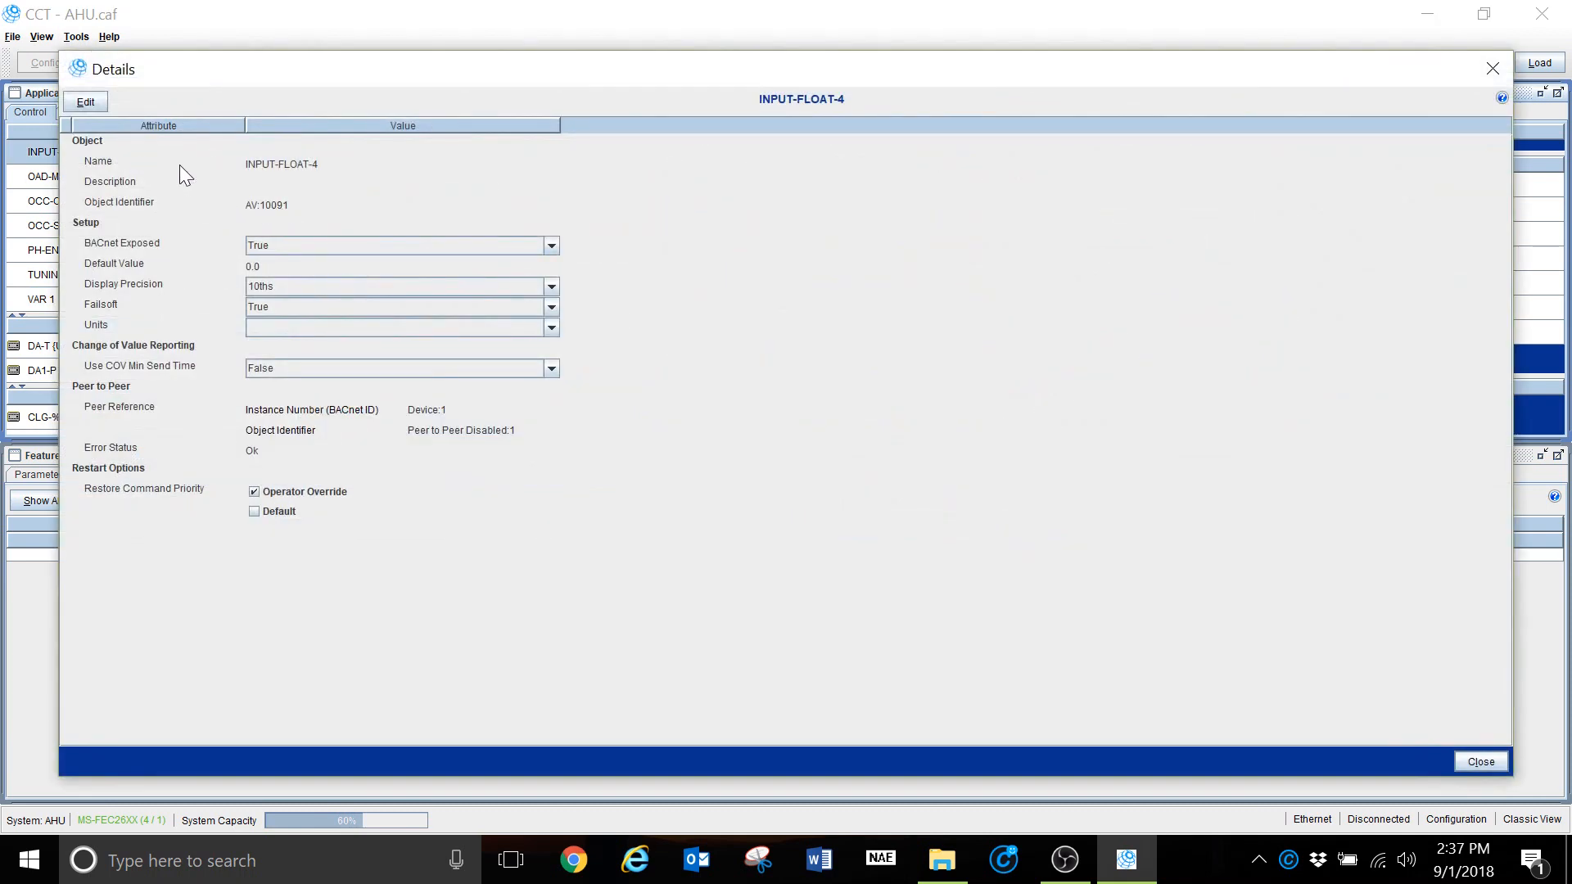
pyautogui.click(95, 97)
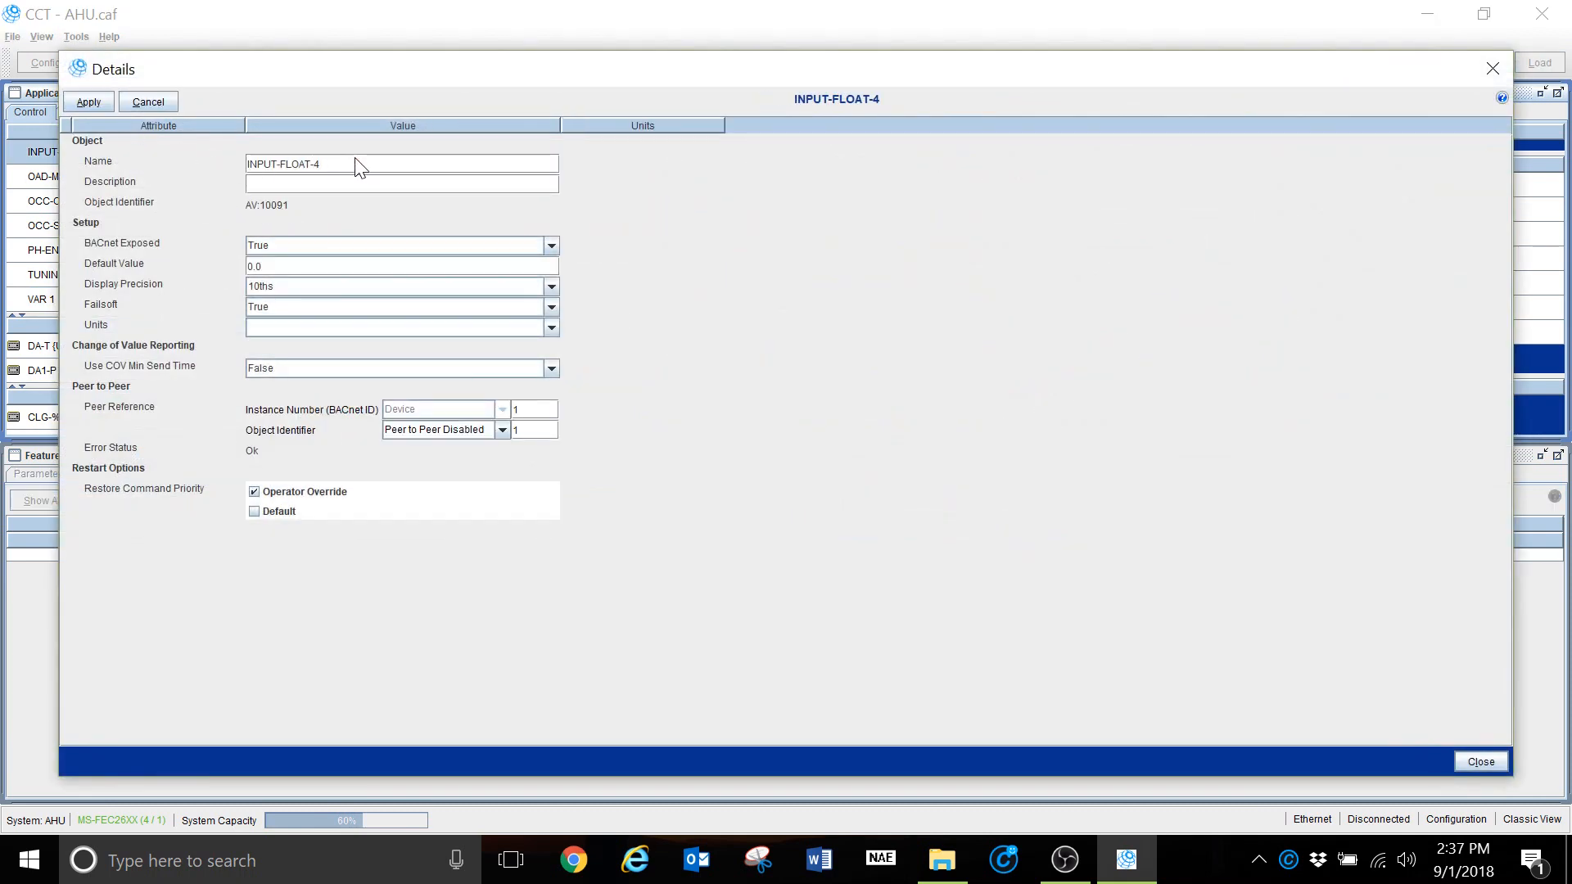
pyautogui.press('BackSpace')
pyautogui.press('BackSpace')
pyautogui.press('BackSpace')
pyautogui.press('BackSpace')
pyautogui.press('BackSpace')
pyautogui.press('BackSpace')
pyautogui.press('BackSpace')
pyautogui.press('BackSpace')
pyautogui.press('BackSpace')
pyautogui.press('BackSpace')
pyautogui.press('BackSpace')
pyautogui.press('BackSpace')
pyautogui.press('BackSpace')
pyautogui.write('VAR 2')
# Set the default value of the VAR 2 network input to 60, apply the changes and close its details
pyautogui.click(280, 266)
pyautogui.write('60')
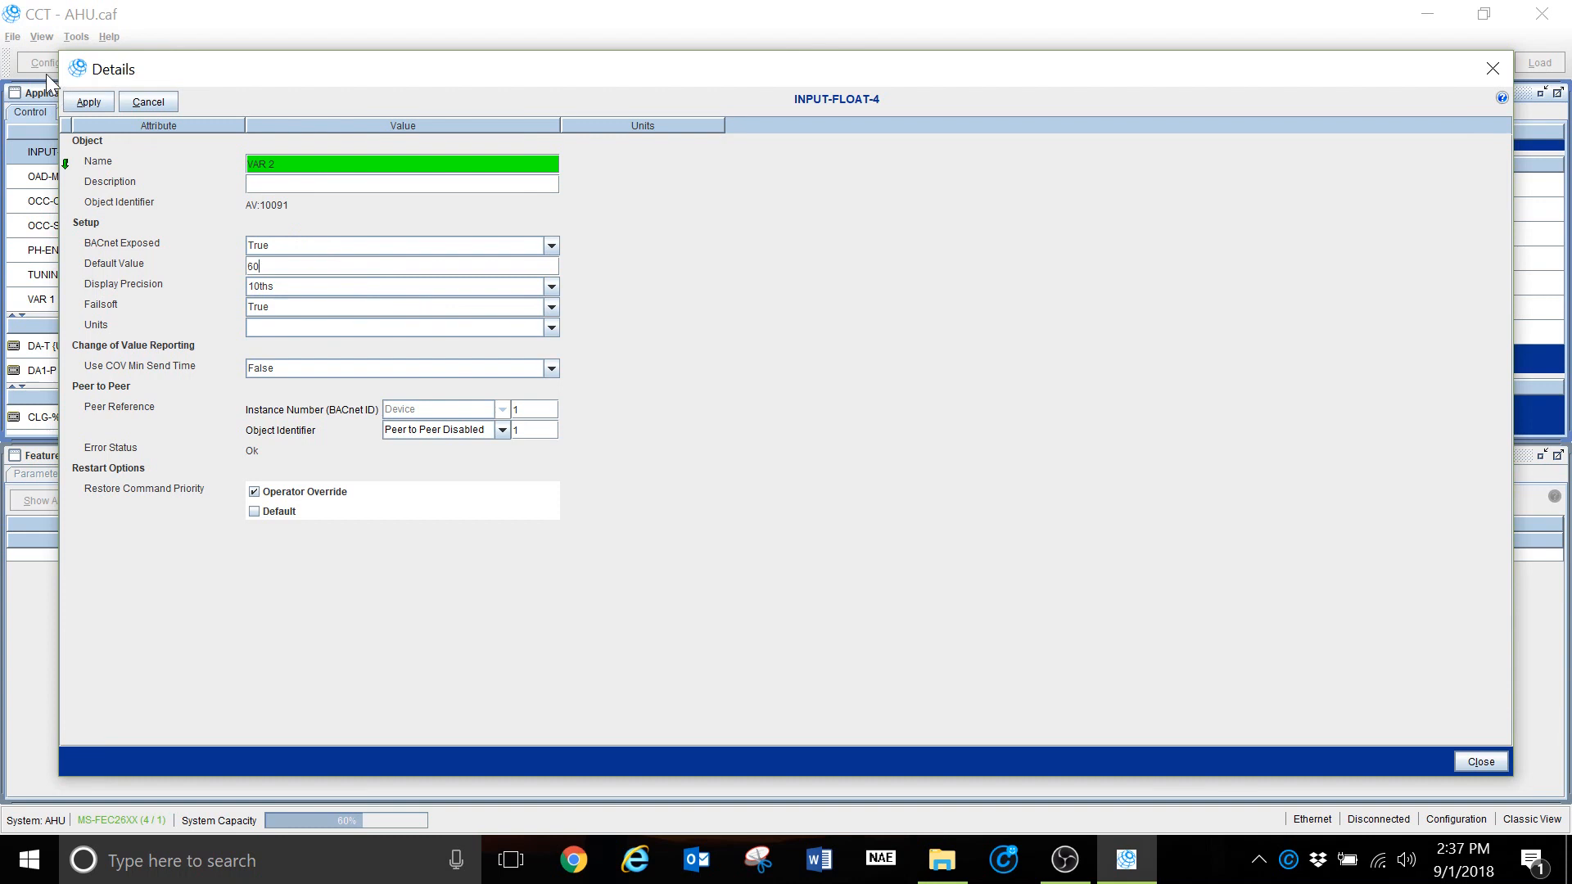
pyautogui.click(80, 96)
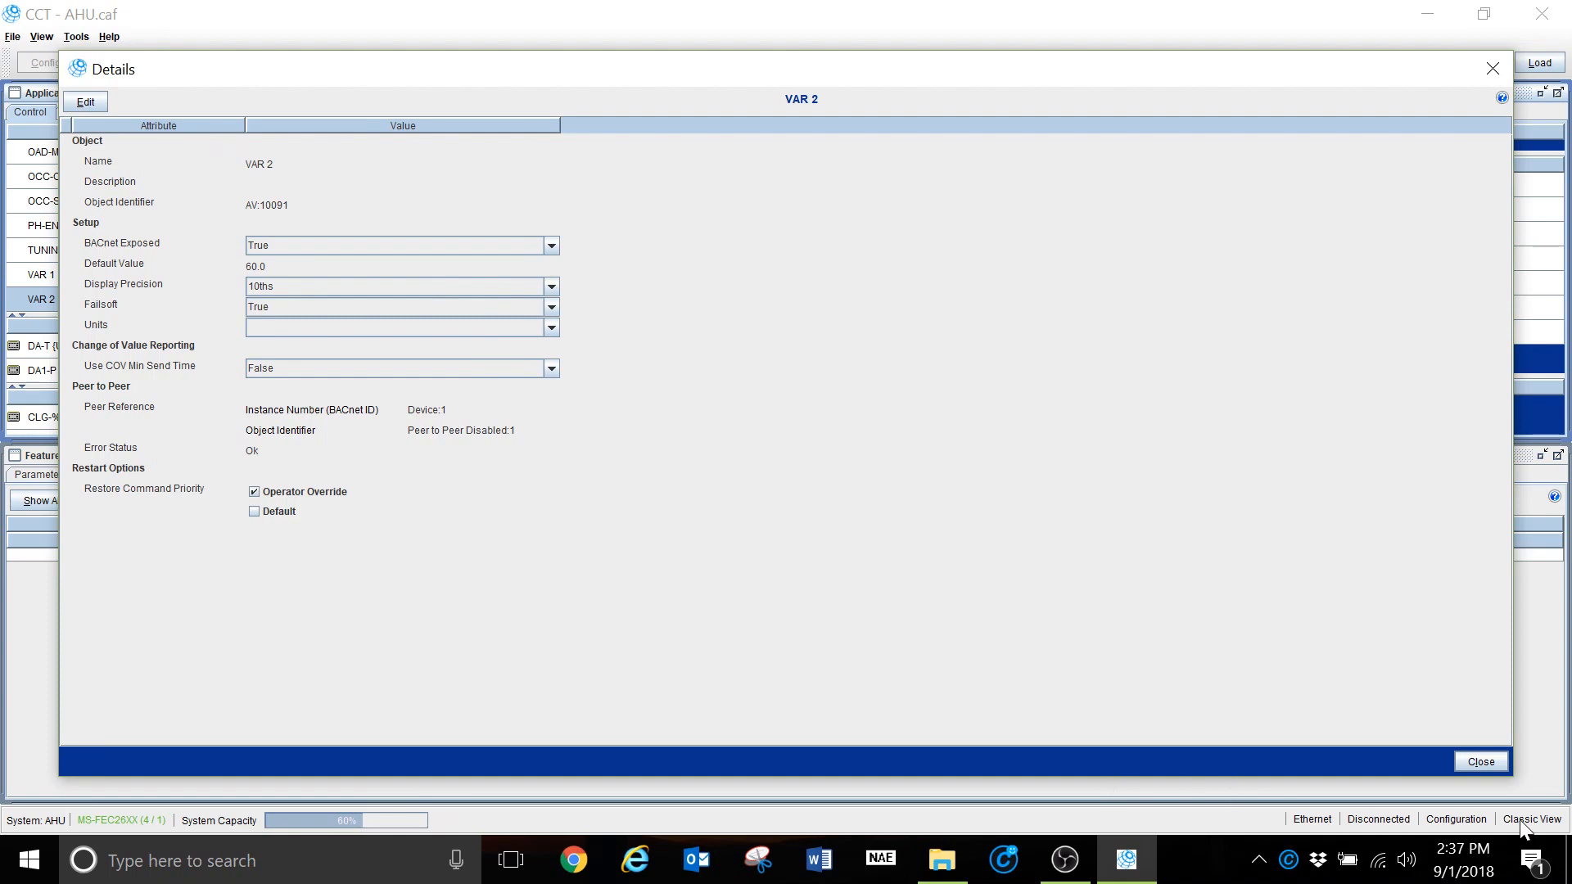
pyautogui.click(1481, 761)
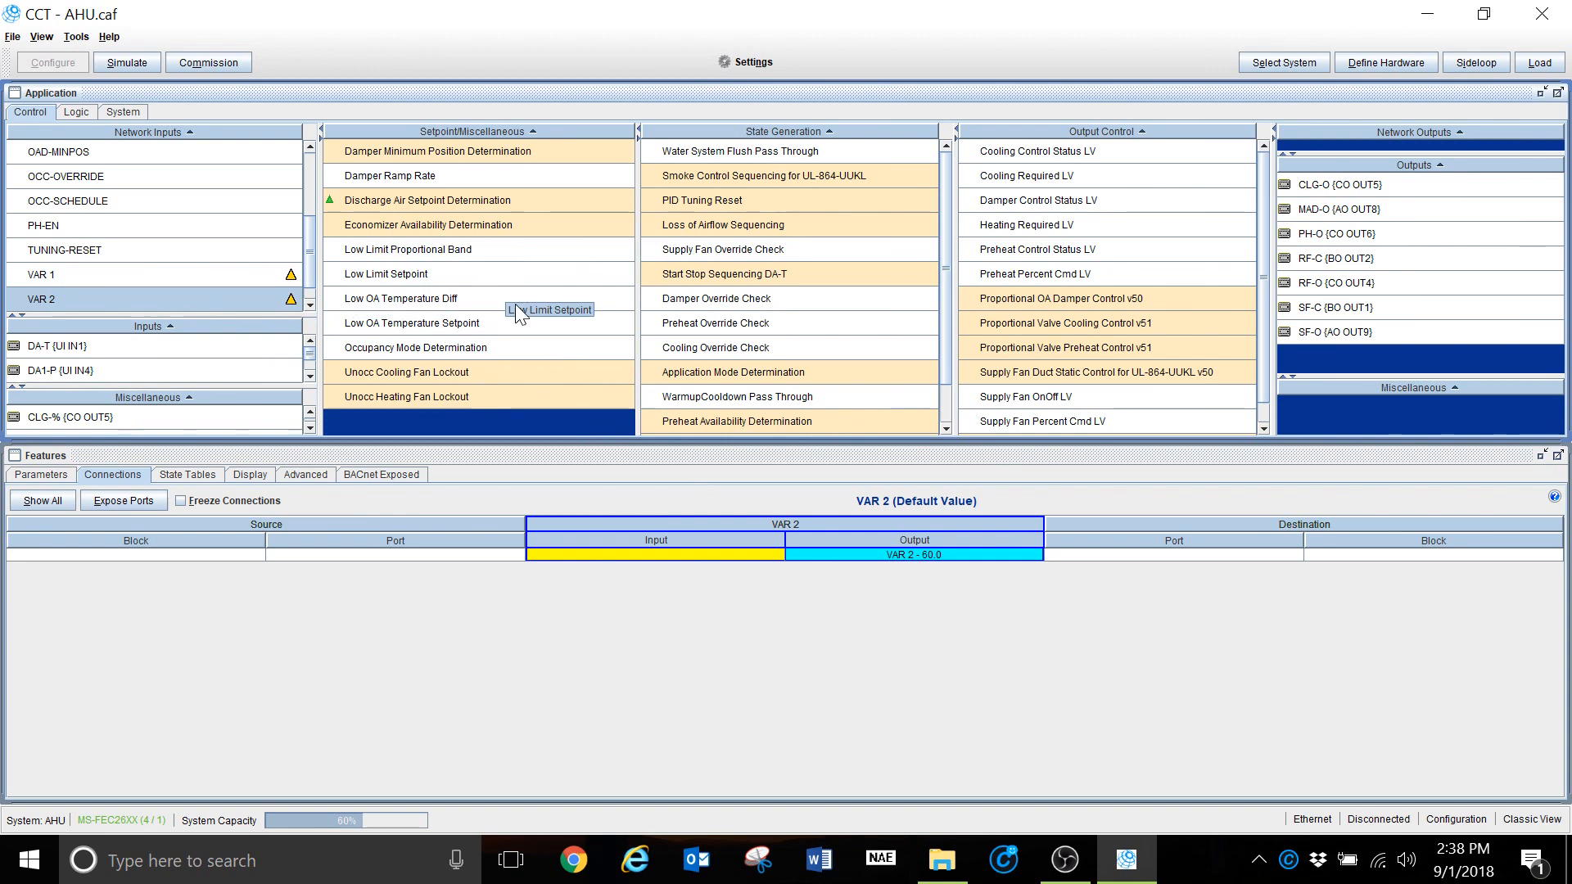
# Connect the DAT-HI input of Discharge Air Setpoint Determination to the DAT Hi network input
pyautogui.click(451, 201)
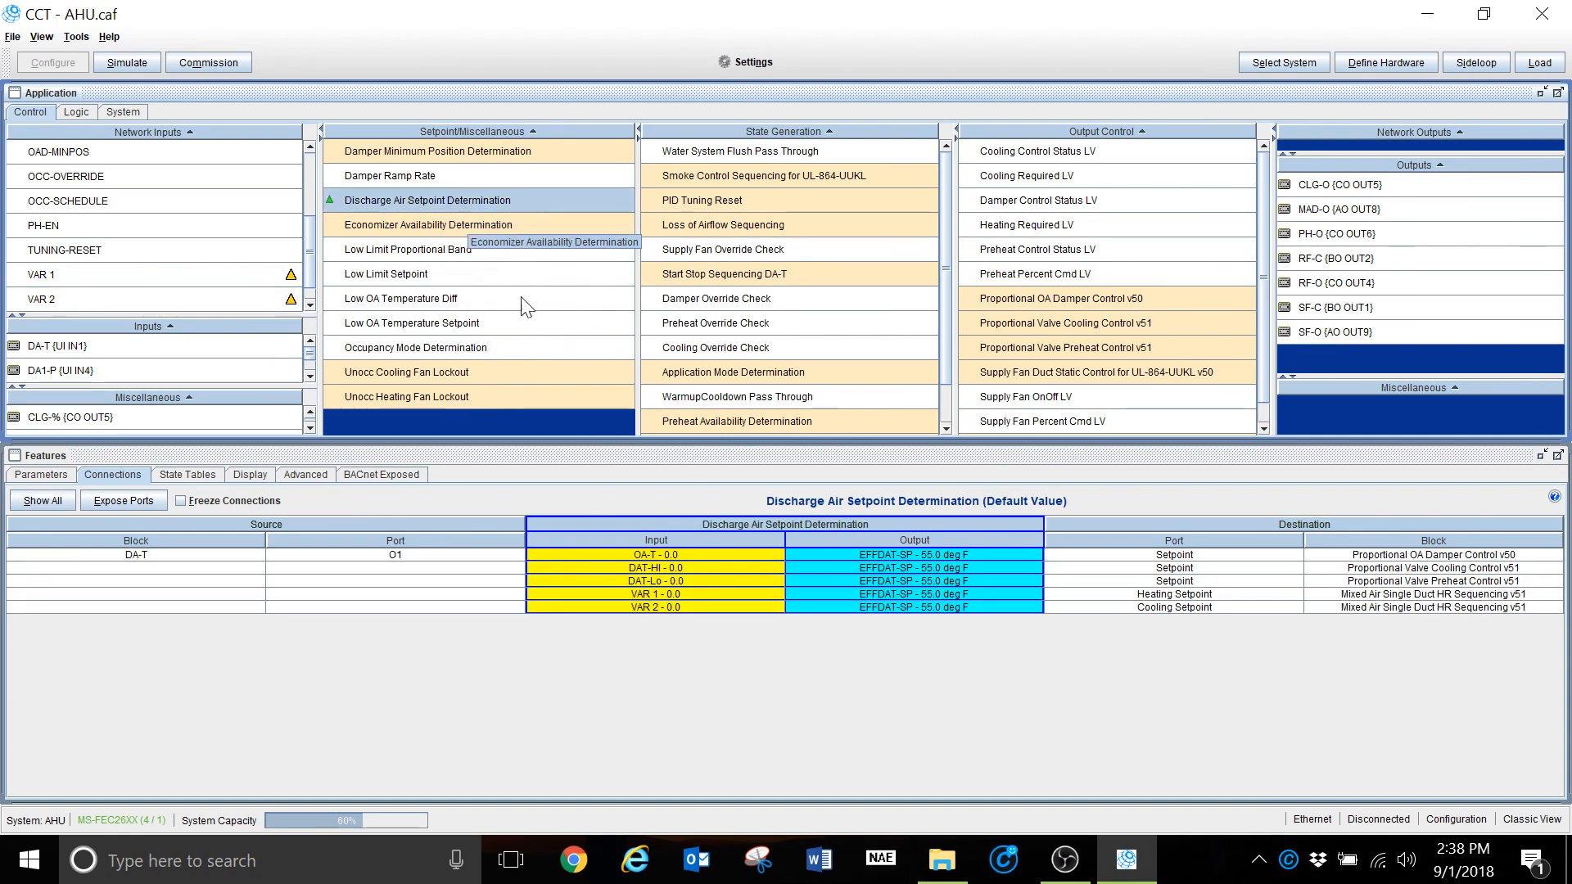
pyautogui.rightClick(660, 567)
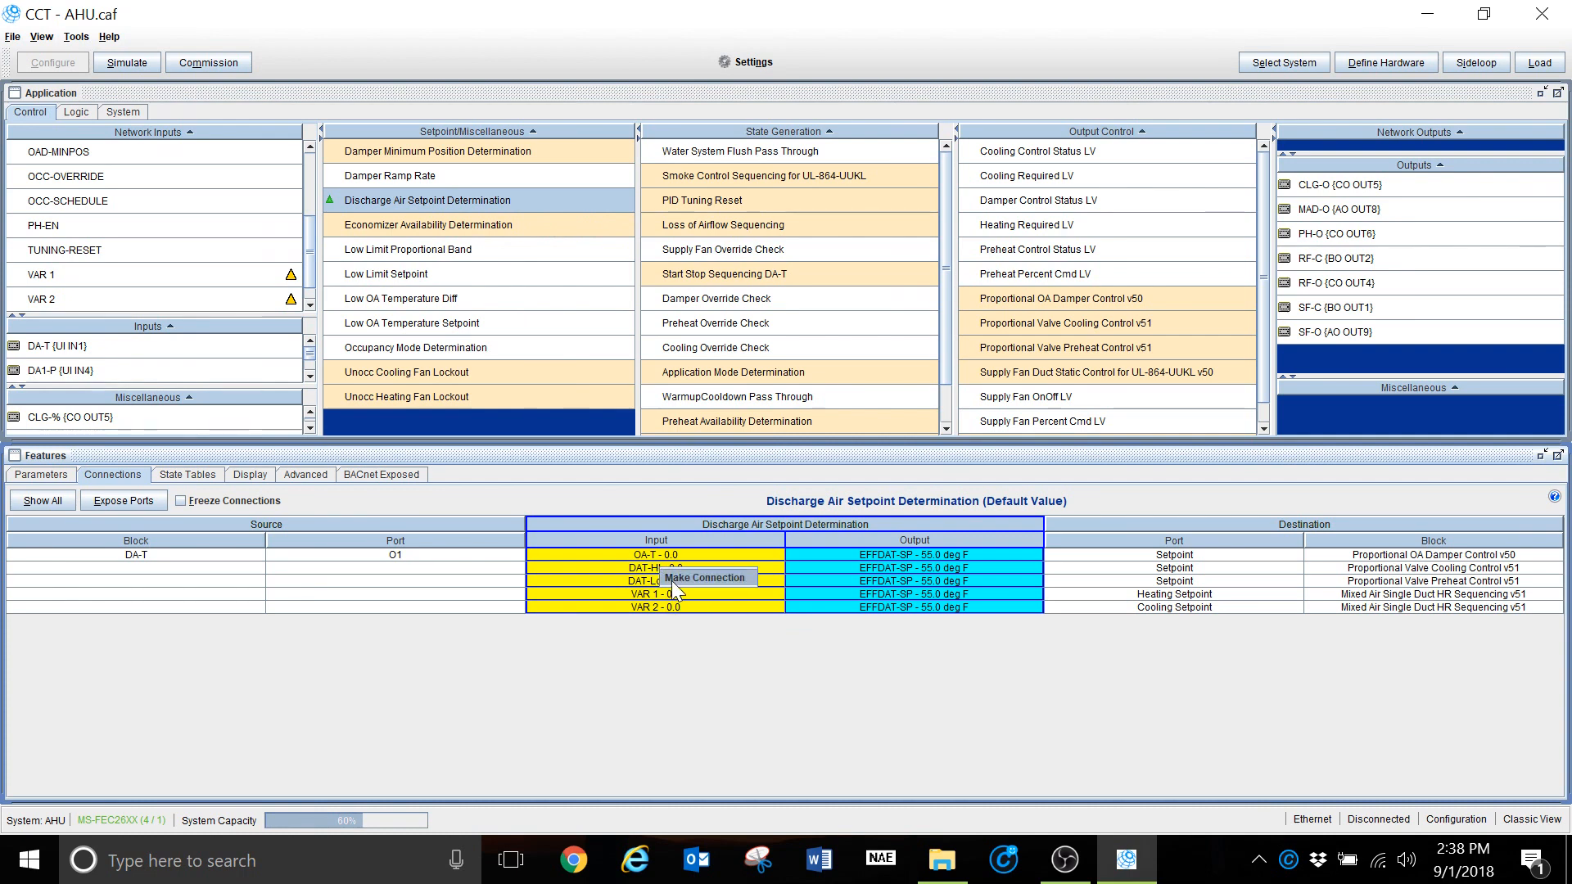
pyautogui.click(687, 575)
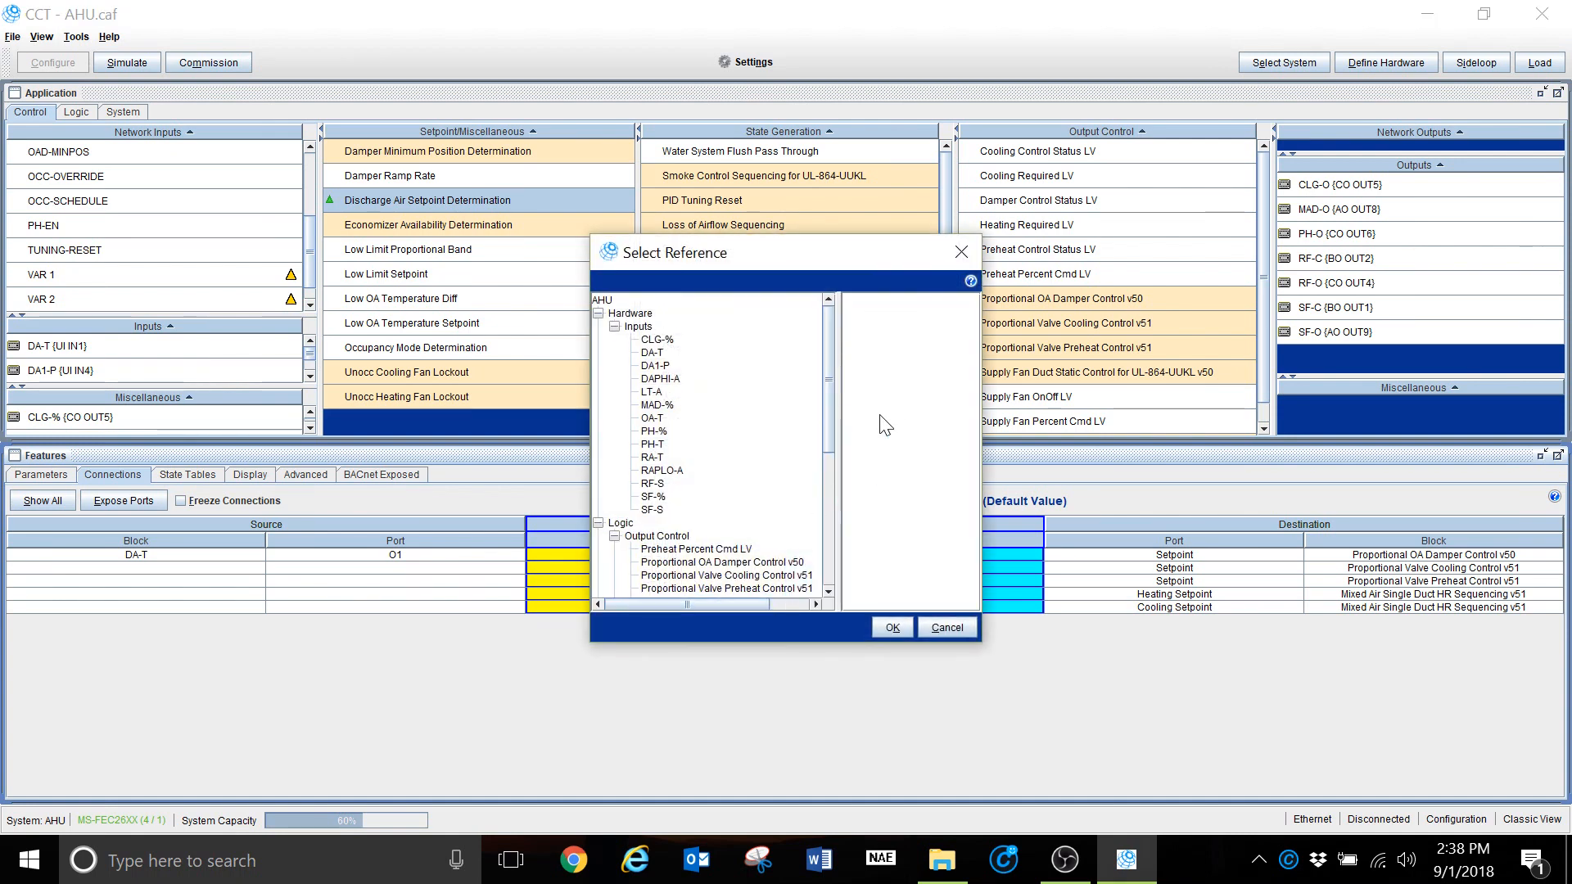
pyautogui.moveTo(828, 435); pyautogui.dragTo(836, 599)
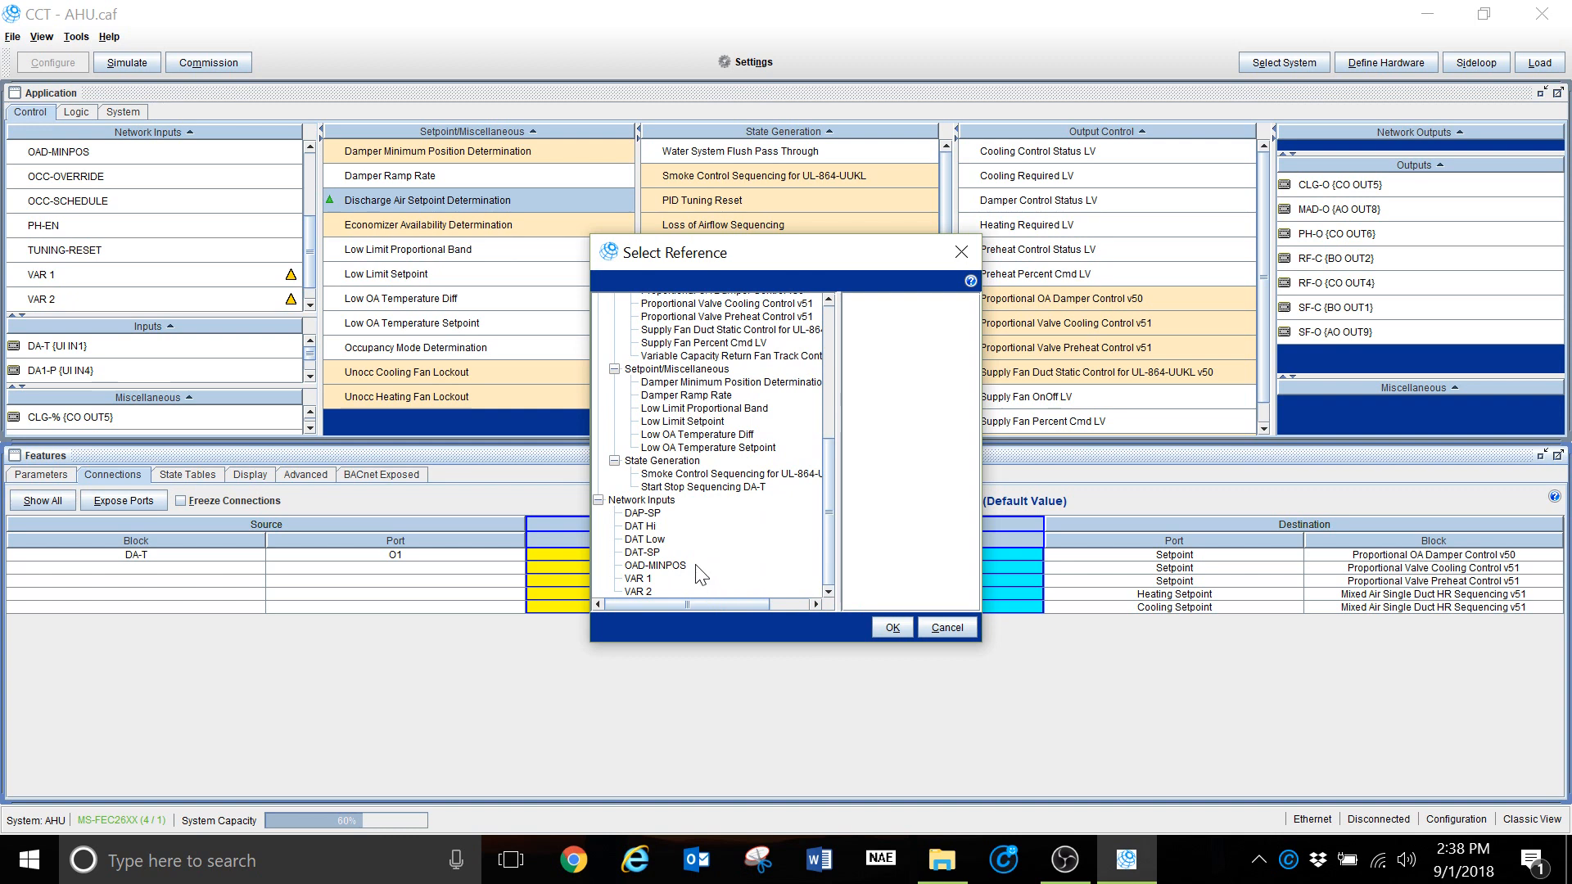
pyautogui.click(647, 528)
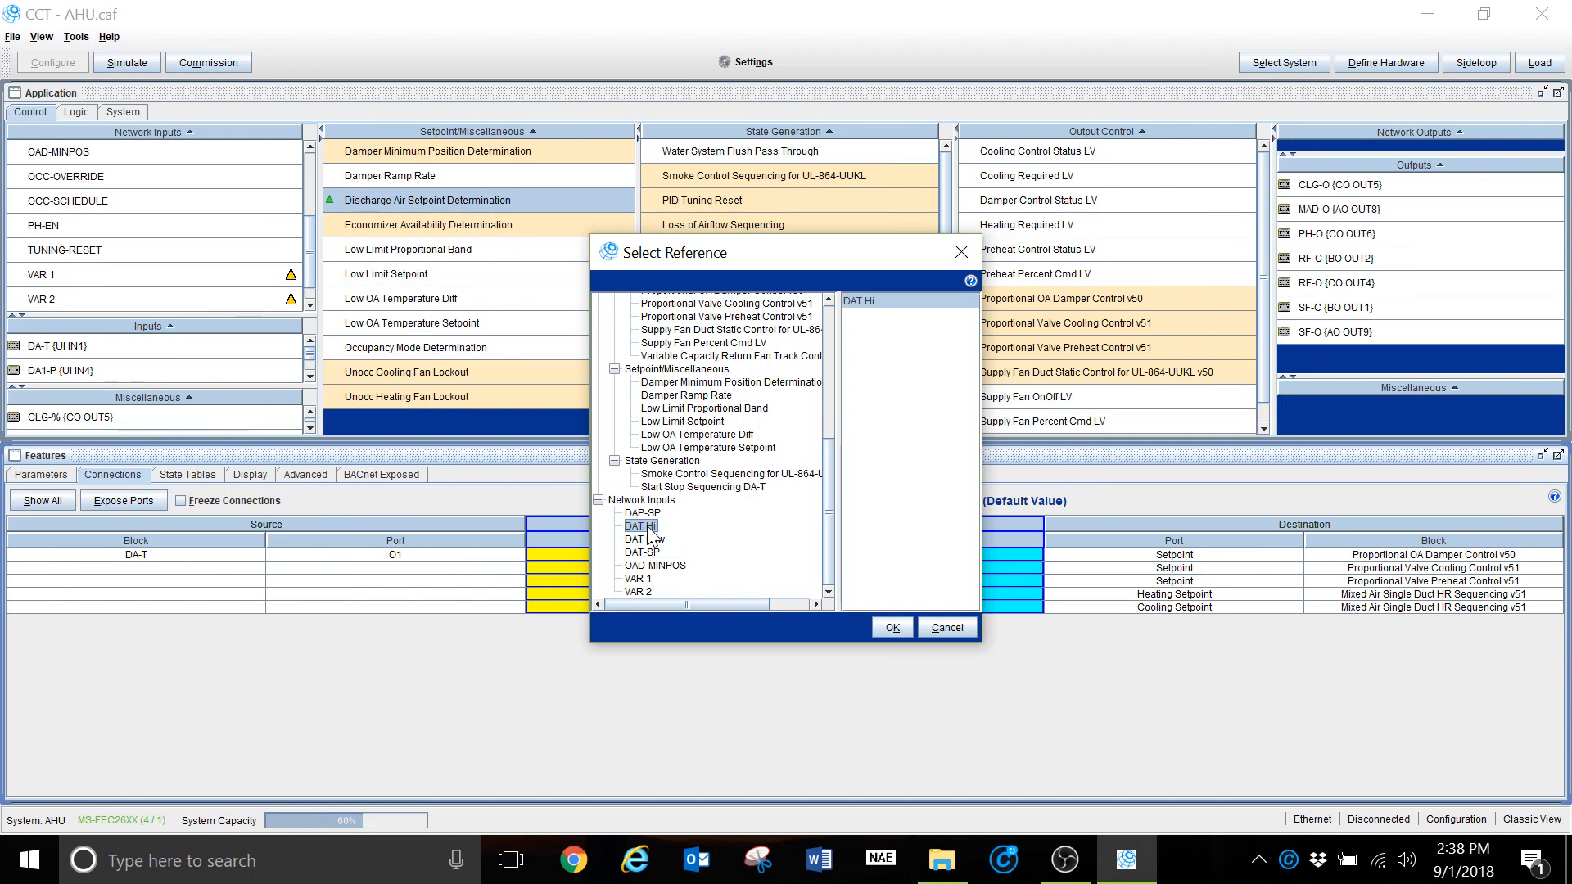
pyautogui.click(891, 628)
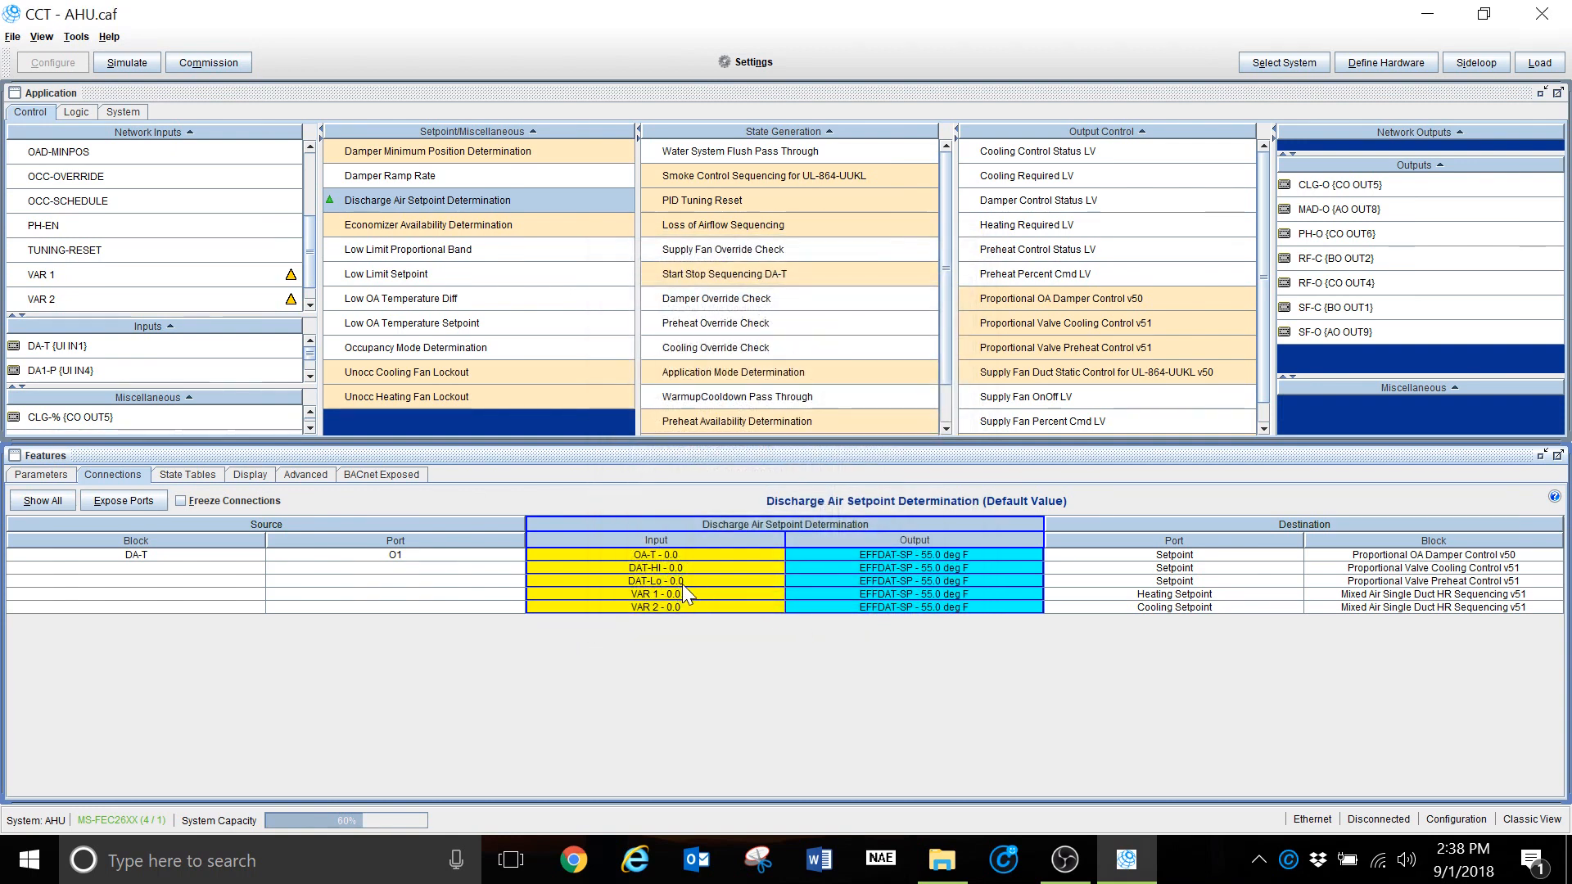
pyautogui.doubleClick(623, 564)
# Connect the DAT-Lo input of Discharge Air Setpoint Determination to the DAT Low network input
pyautogui.rightClick(661, 580)
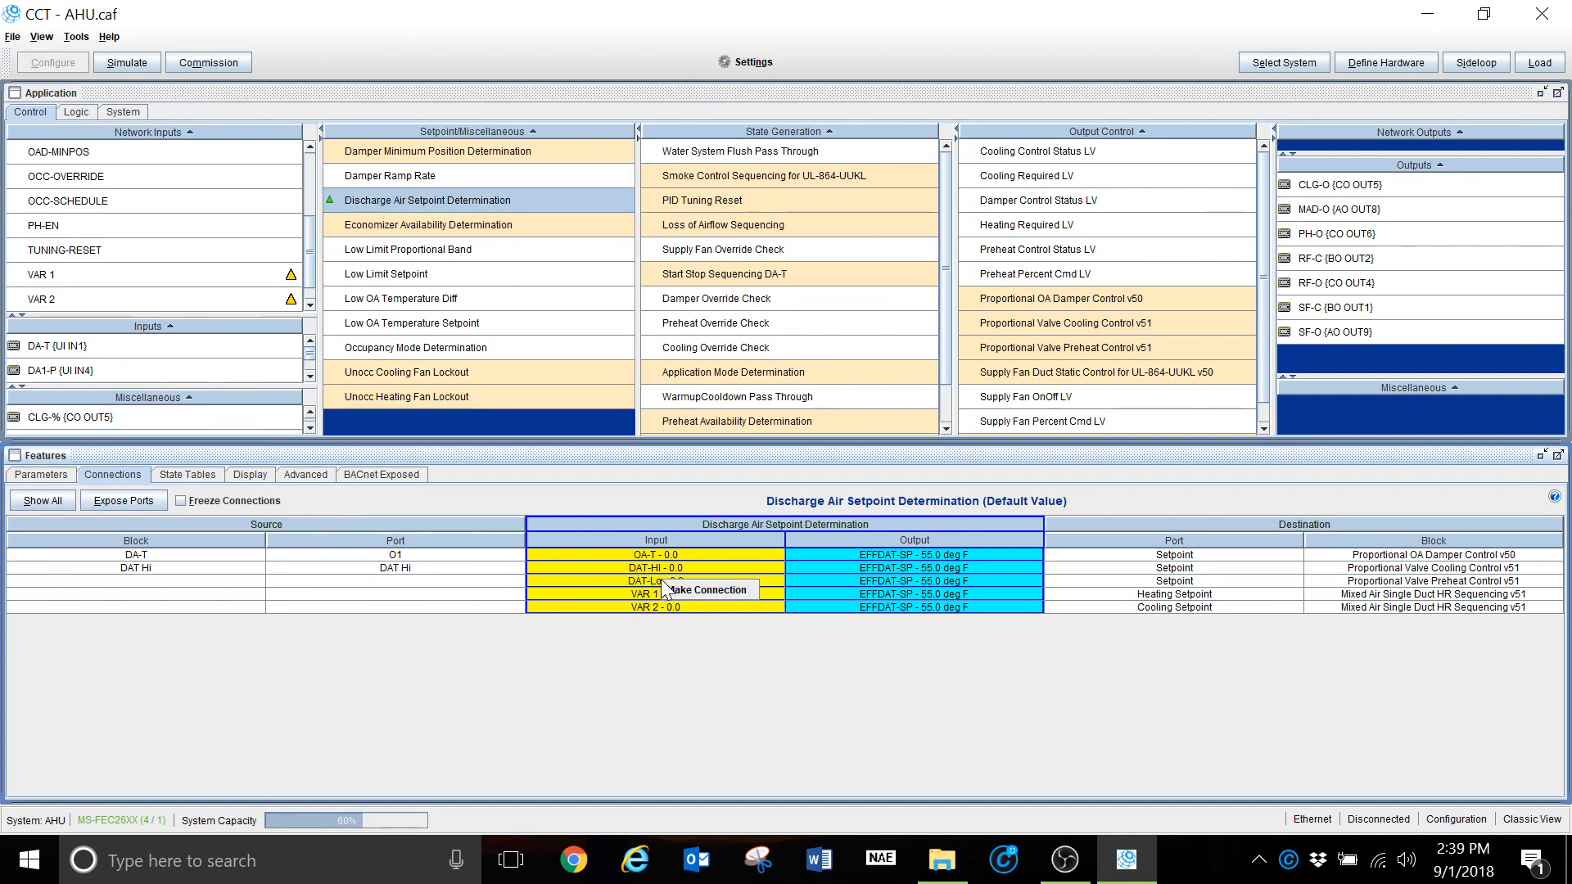
pyautogui.click(692, 590)
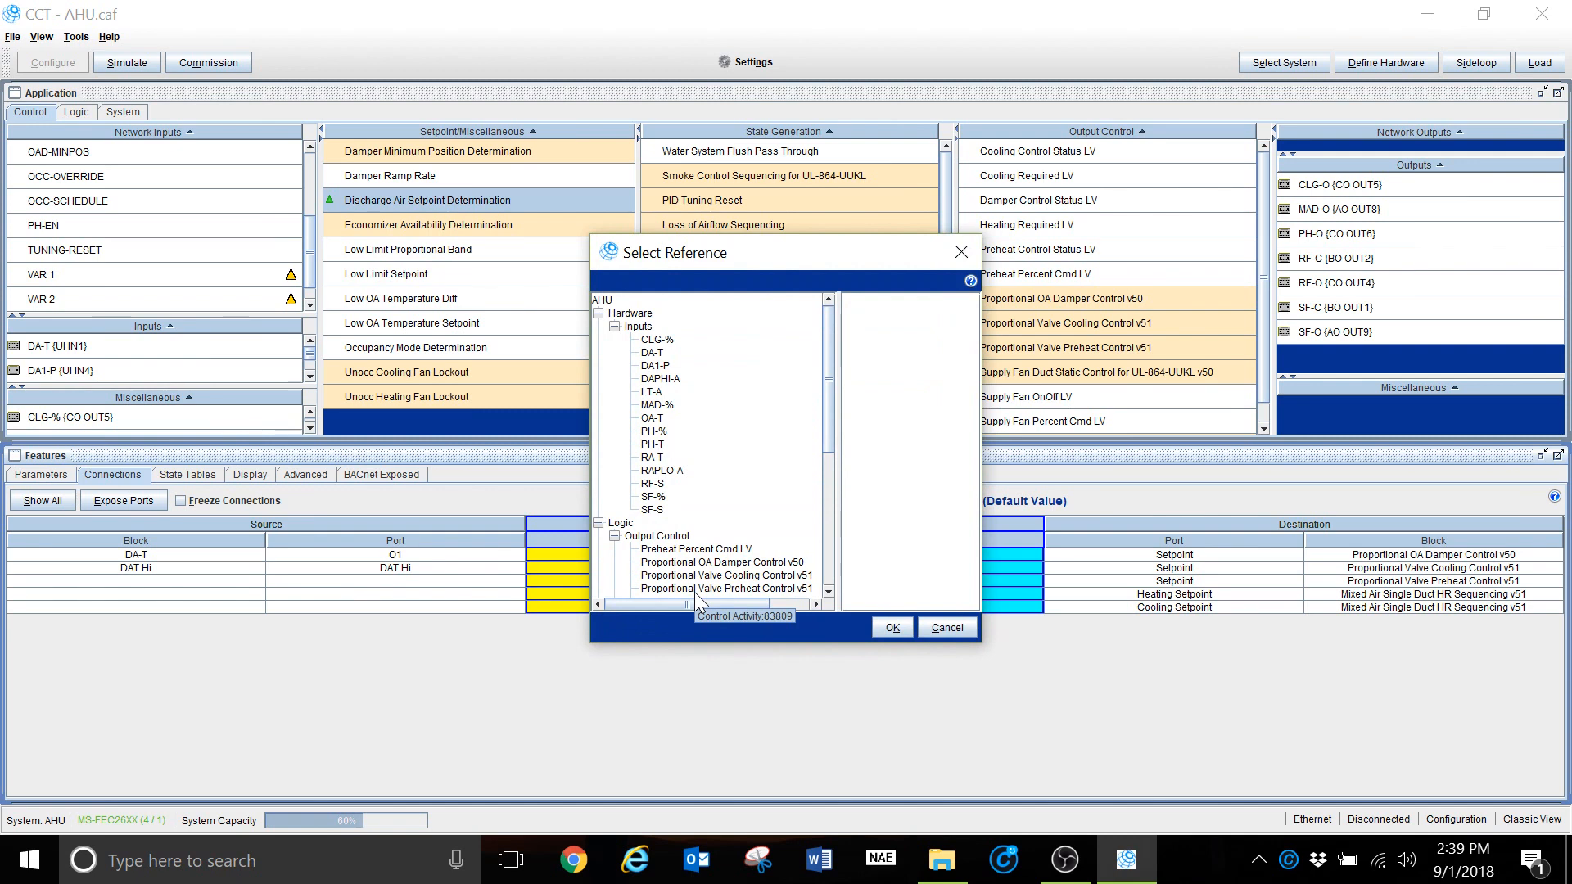
pyautogui.moveTo(827, 435); pyautogui.dragTo(835, 595)
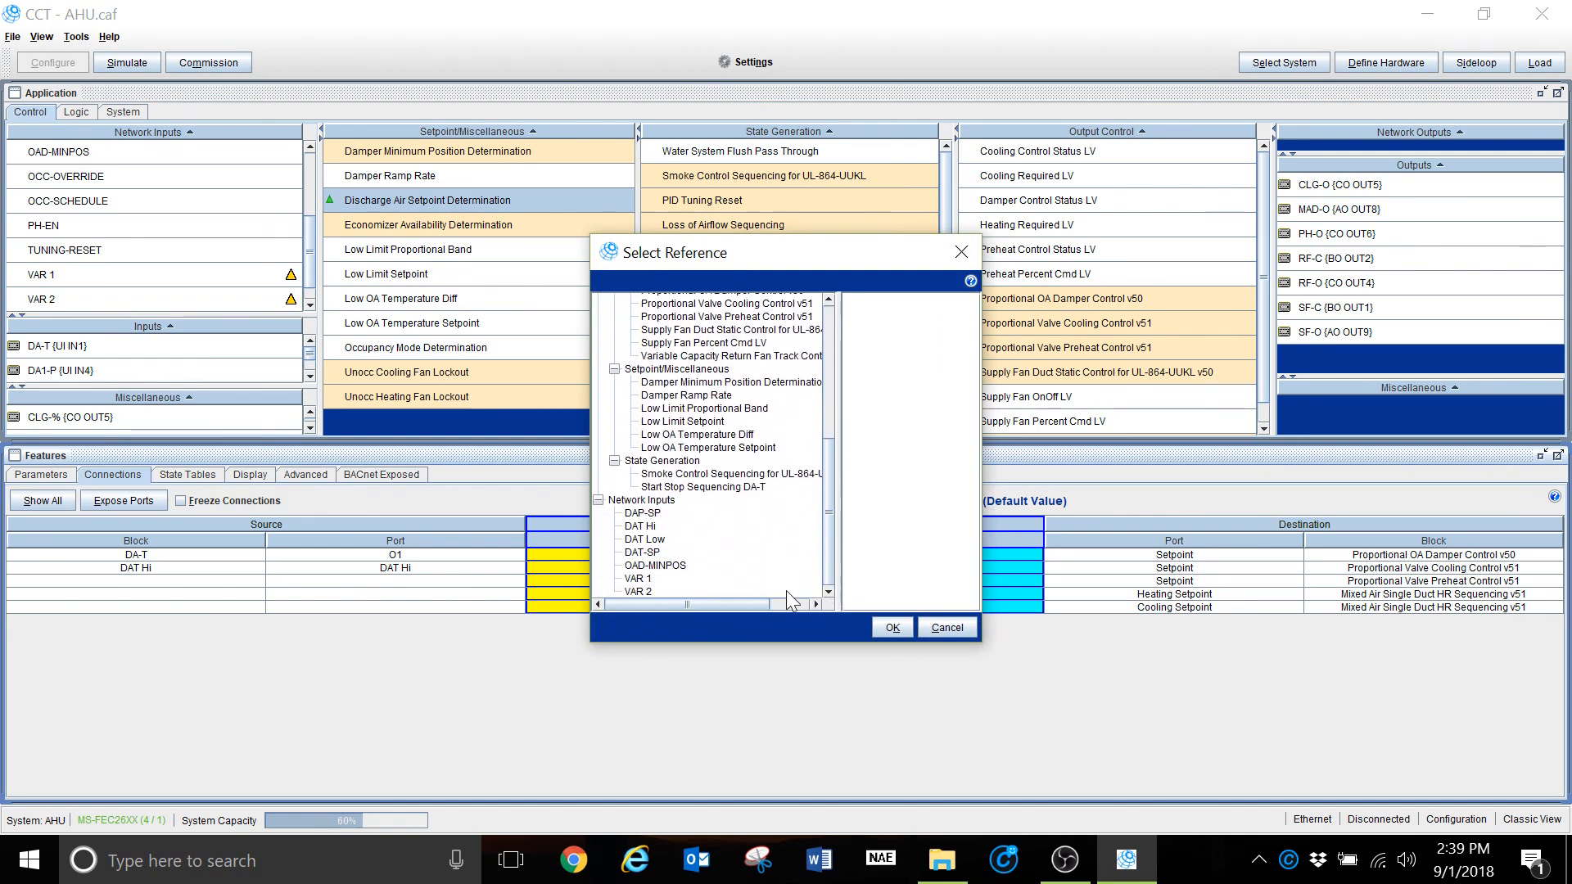
pyautogui.click(655, 541)
pyautogui.click(890, 628)
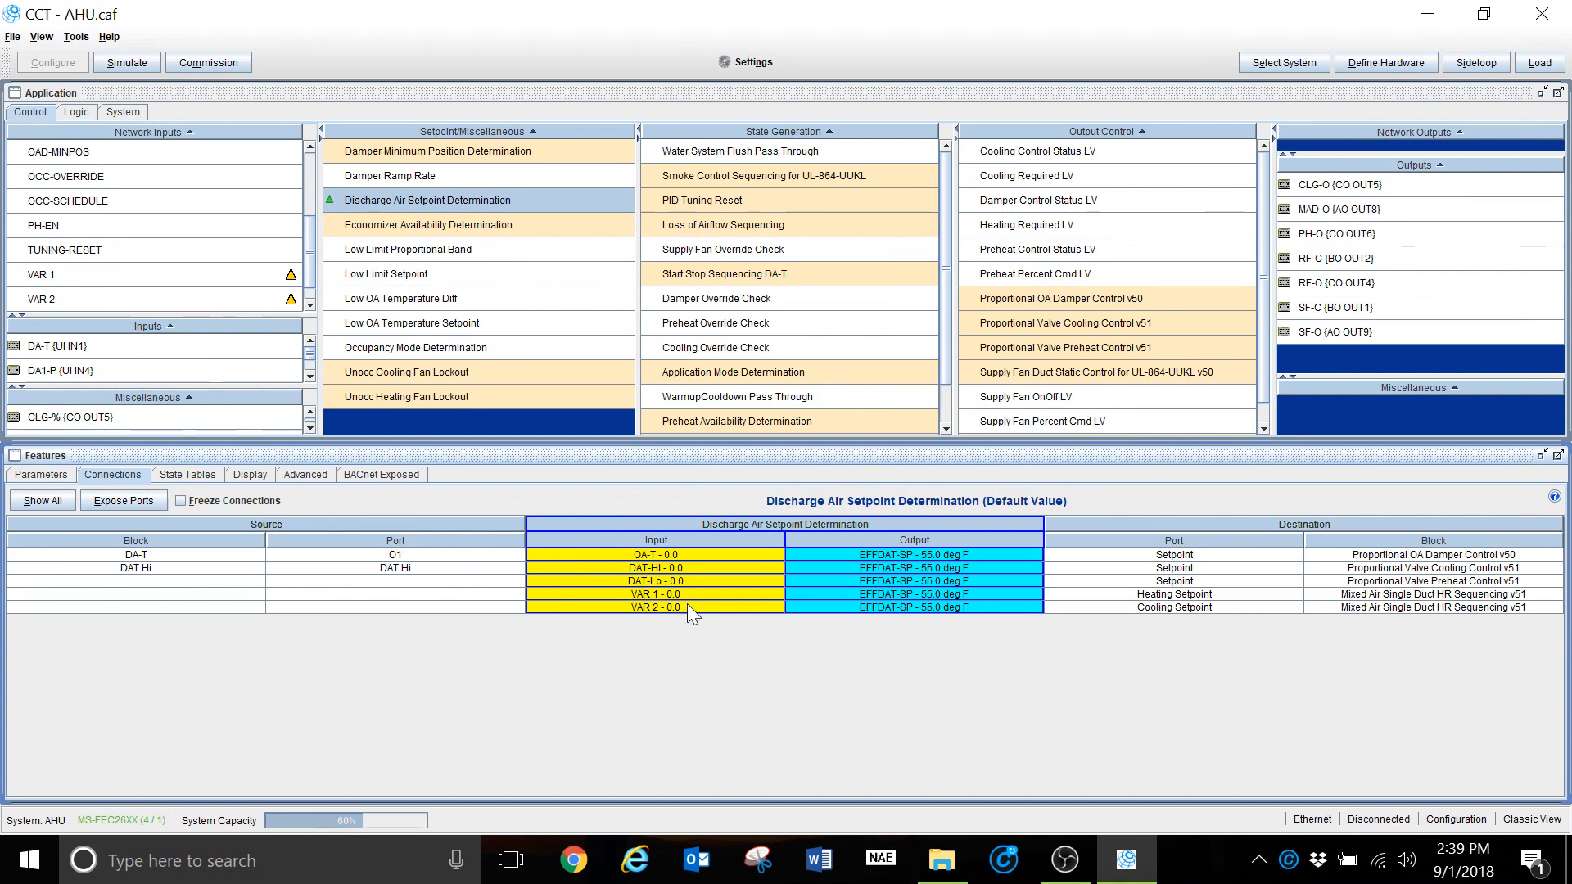
# Connect the VAR 1 input of Discharge Air Setpoint Determination to the VAR 1 network input
pyautogui.rightClick(665, 596)
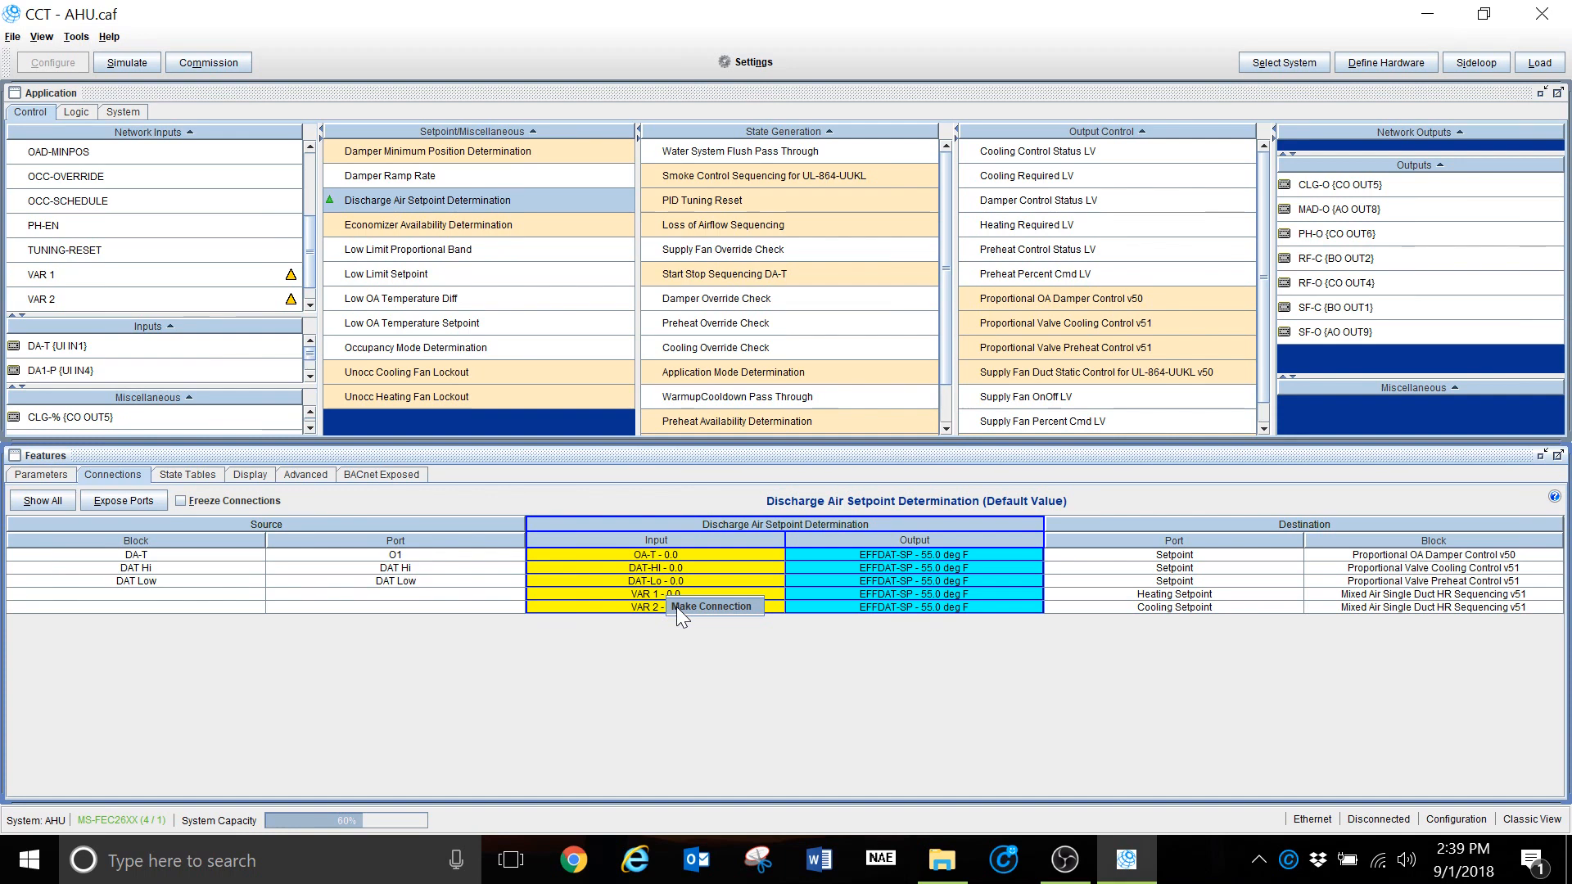
pyautogui.click(676, 606)
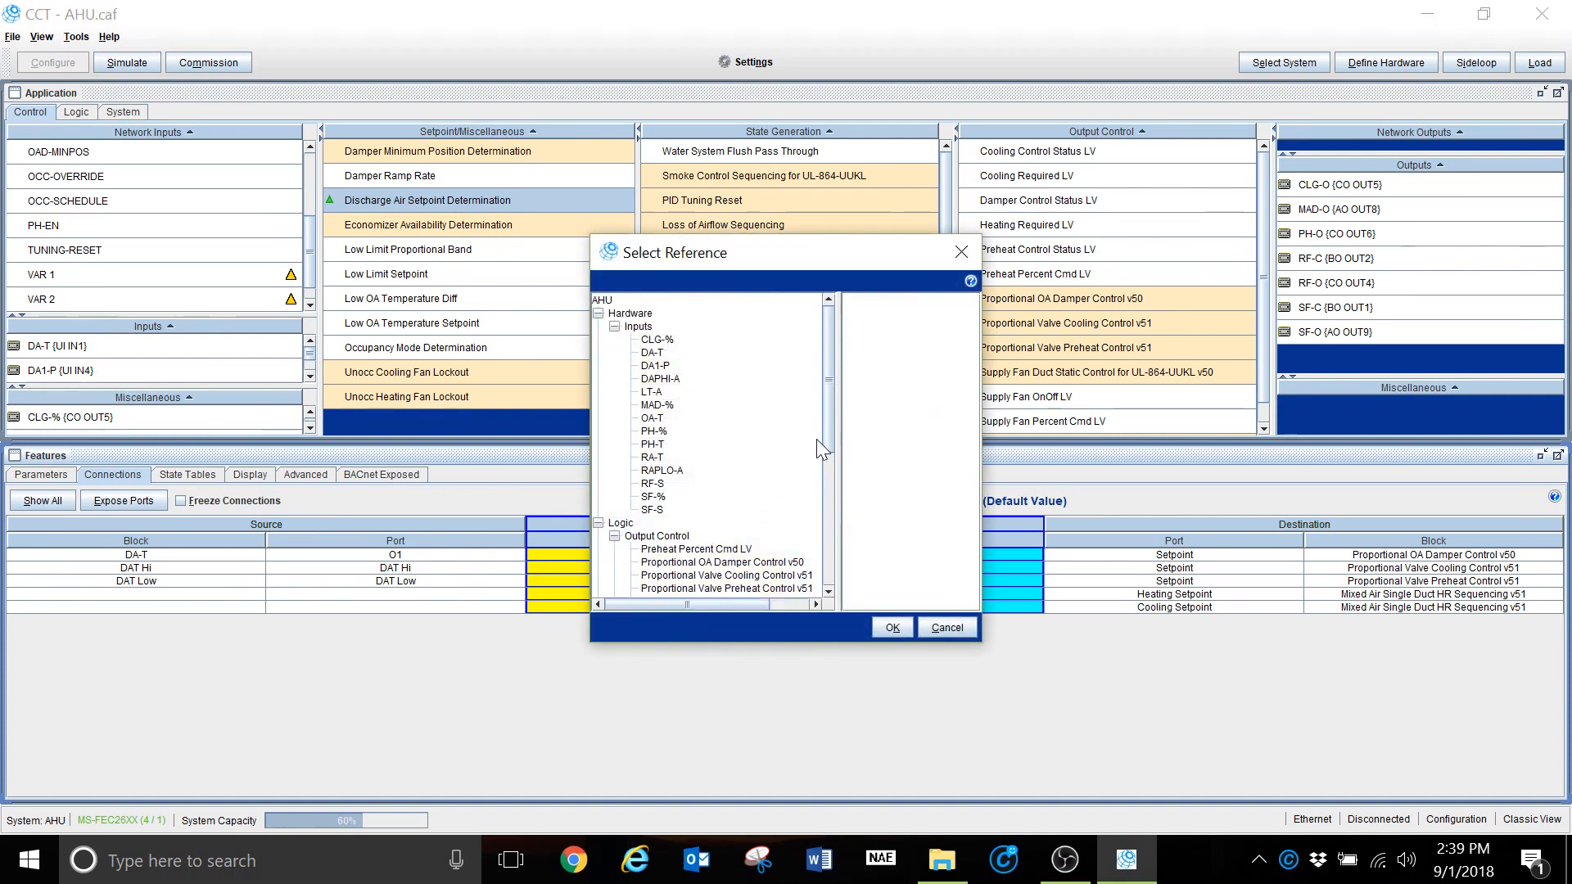
pyautogui.moveTo(825, 435); pyautogui.dragTo(833, 582)
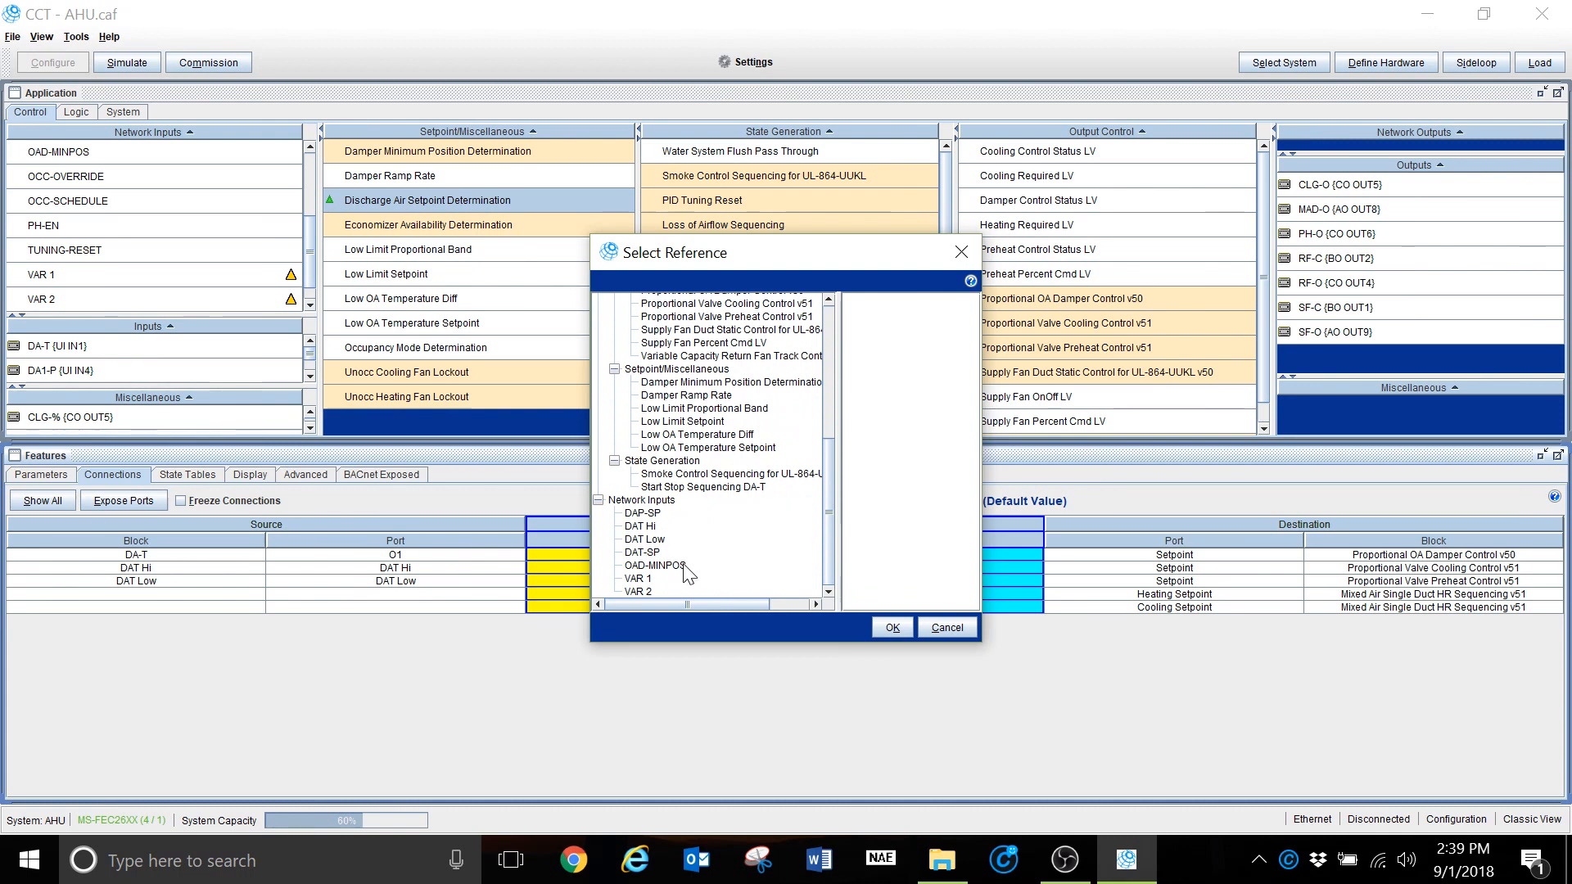
pyautogui.click(637, 579)
pyautogui.click(892, 627)
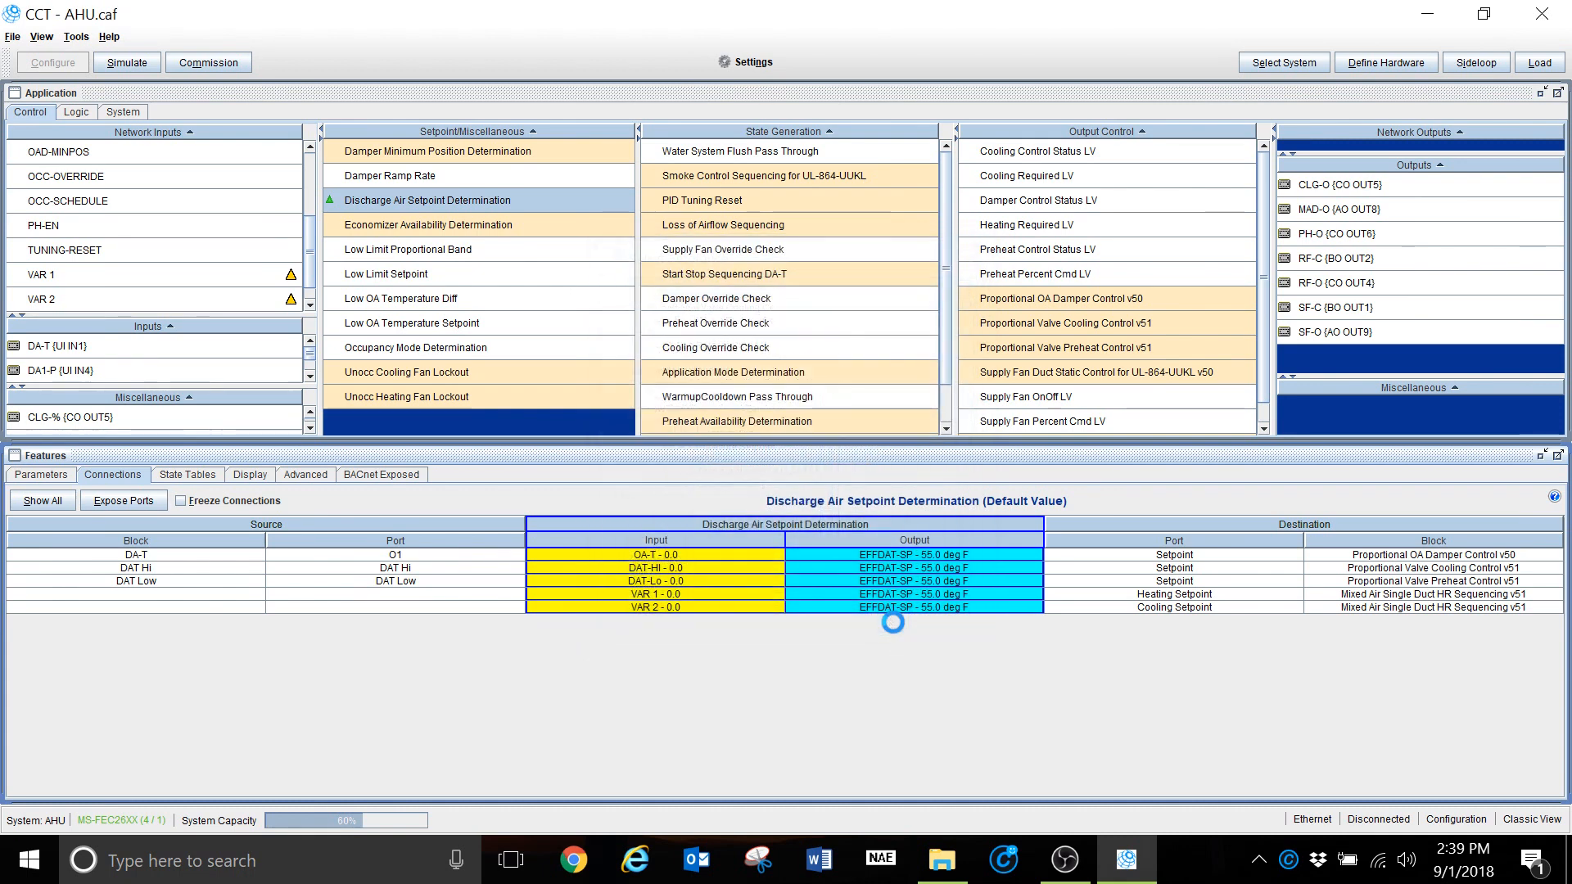
# Connect the VAR 2 input of Discharge Air Setpoint Determination to the VAR 2 network input
pyautogui.rightClick(655, 606)
pyautogui.click(668, 616)
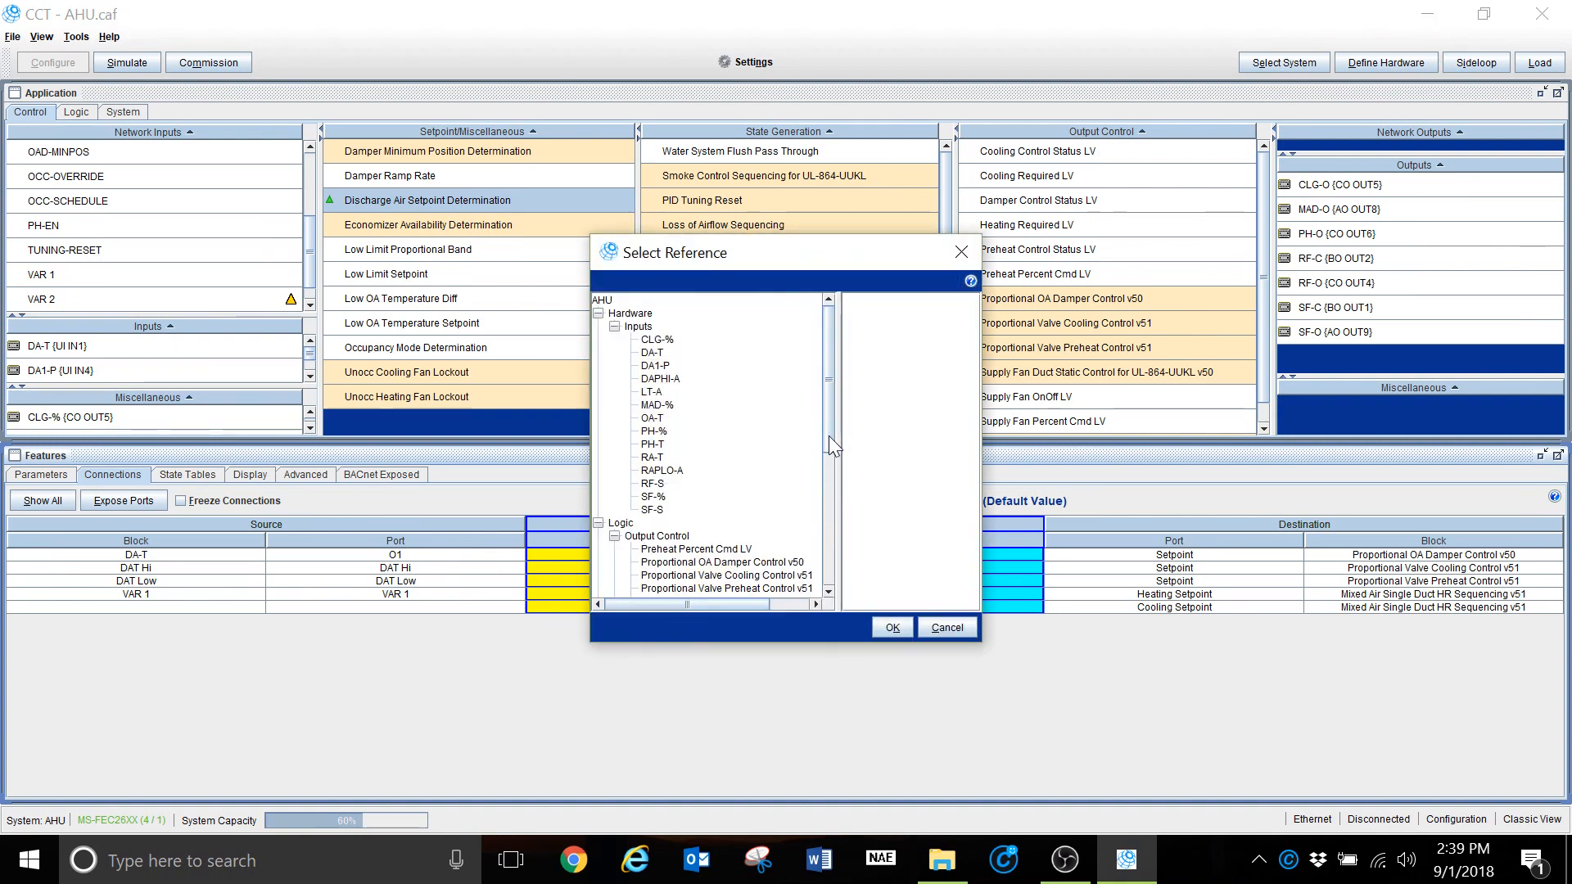
pyautogui.moveTo(825, 442); pyautogui.dragTo(827, 599)
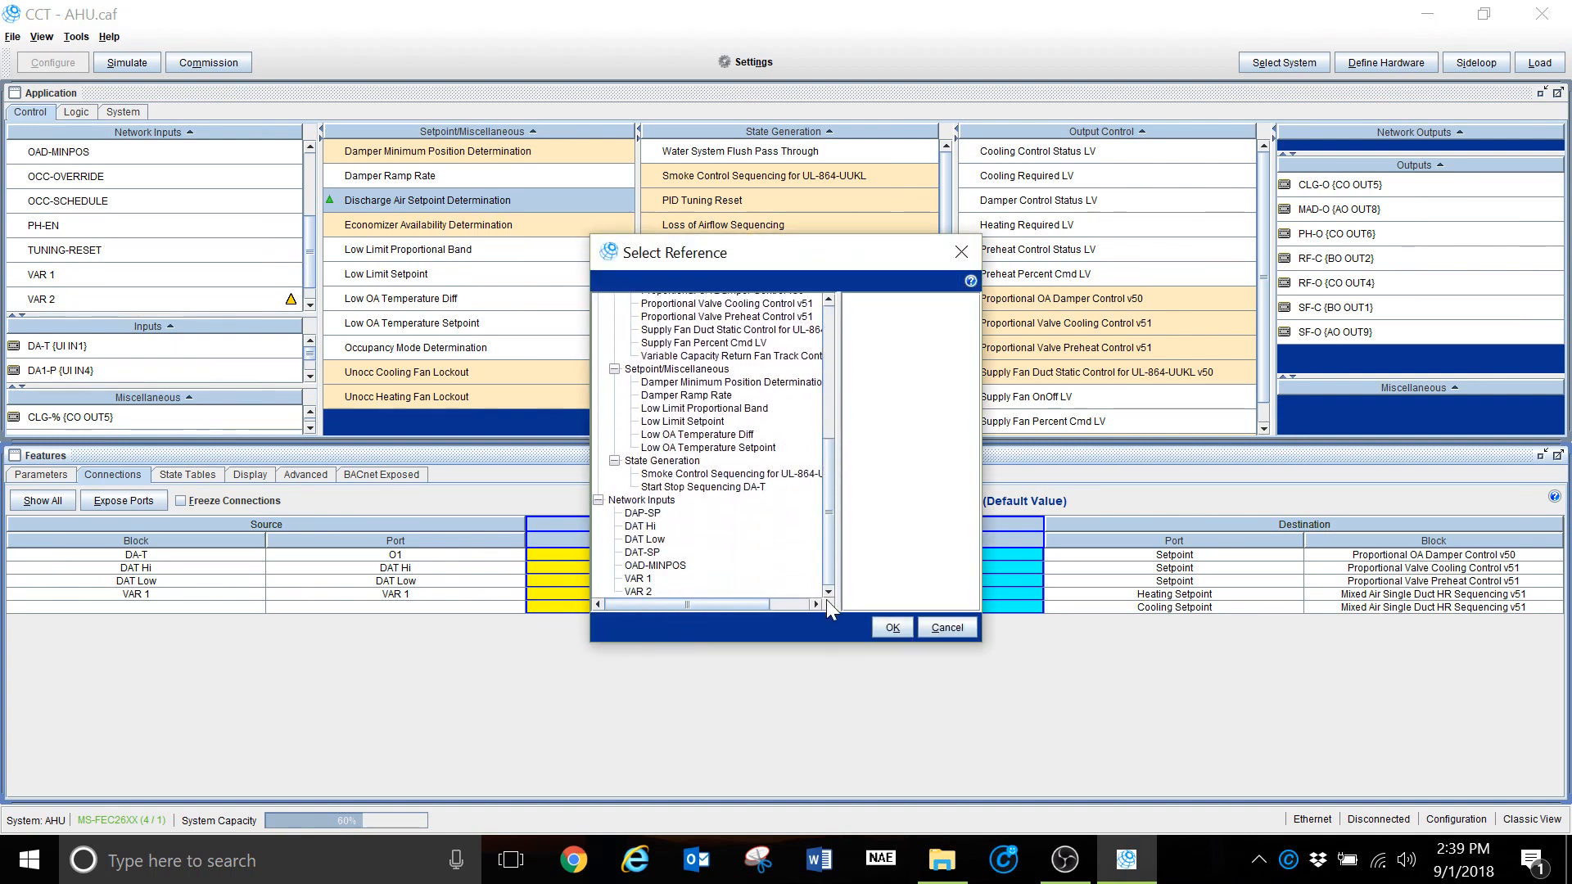
pyautogui.click(638, 592)
pyautogui.click(888, 628)
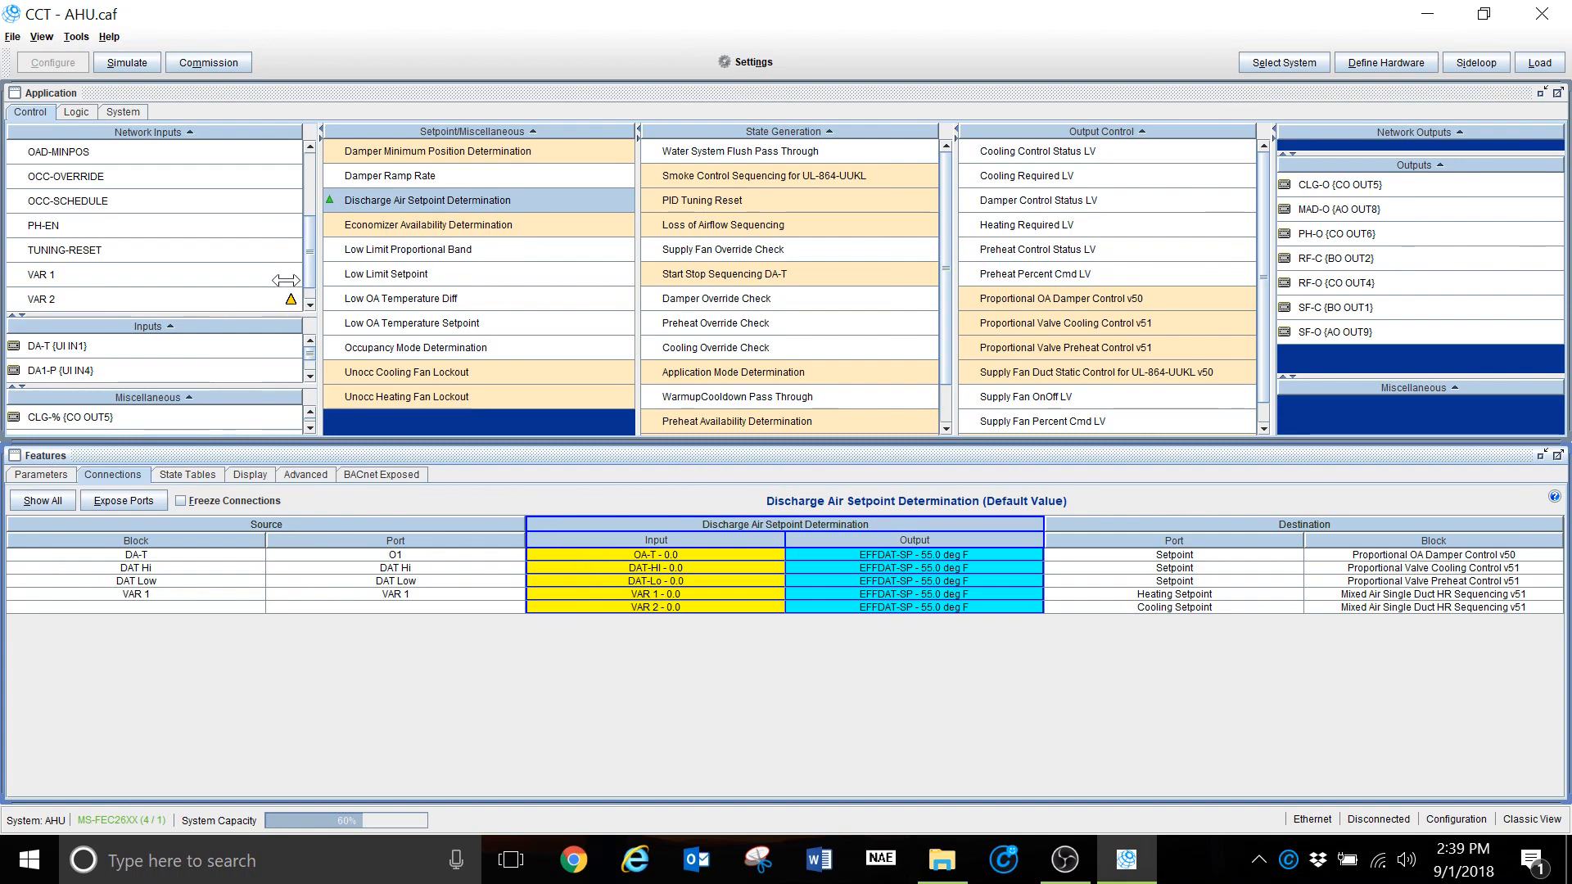
# Review the details of the VAR 1 network input, including its default value, and close them
pyautogui.doubleClick(102, 276)
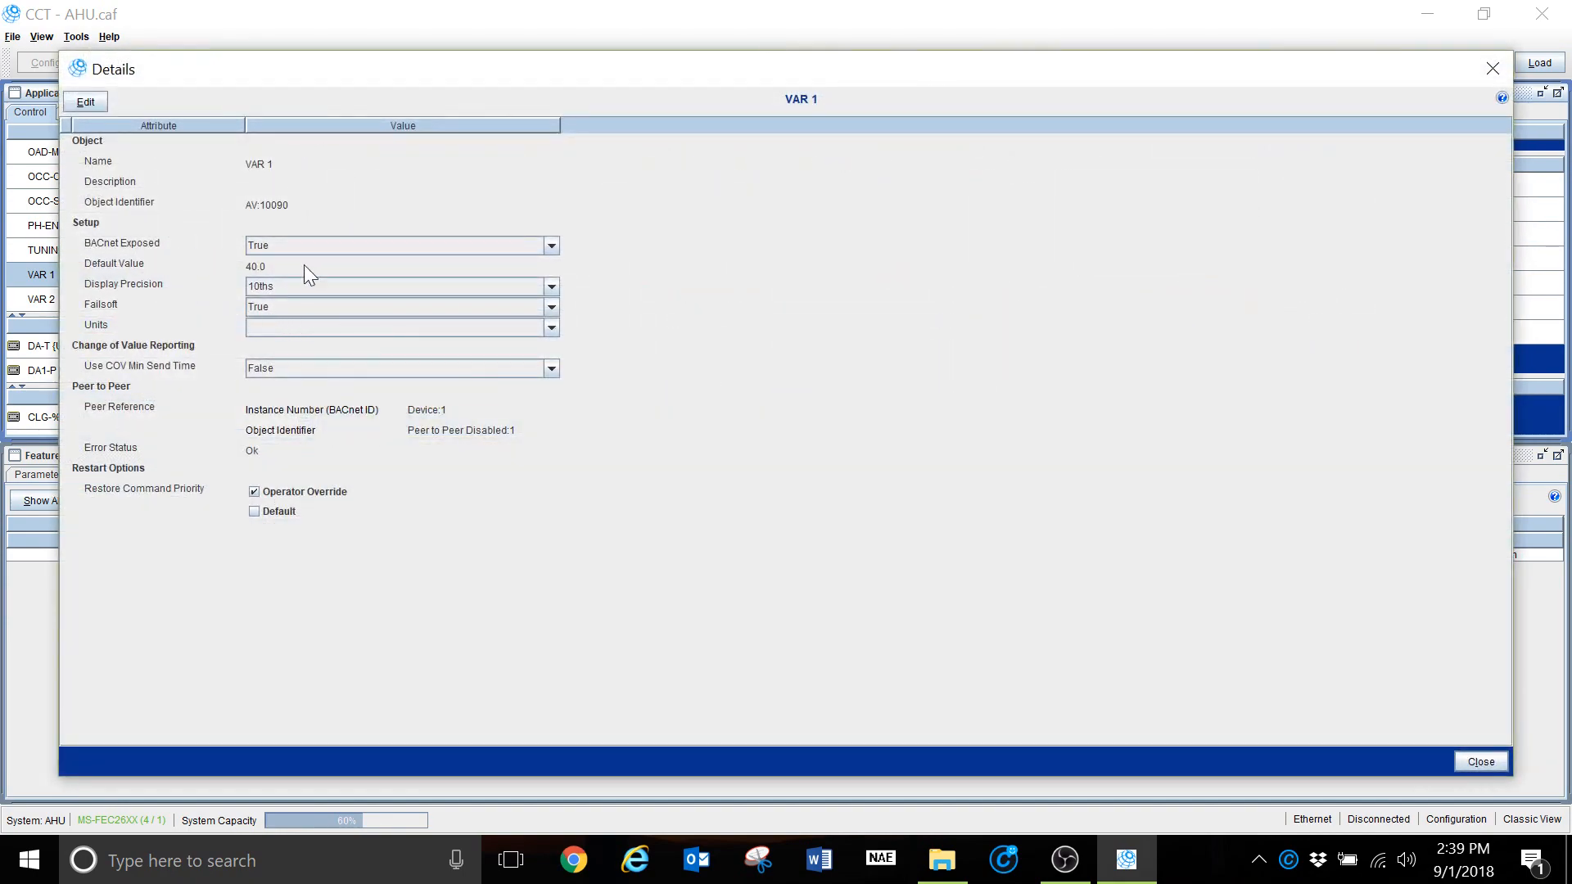
pyautogui.click(1478, 761)
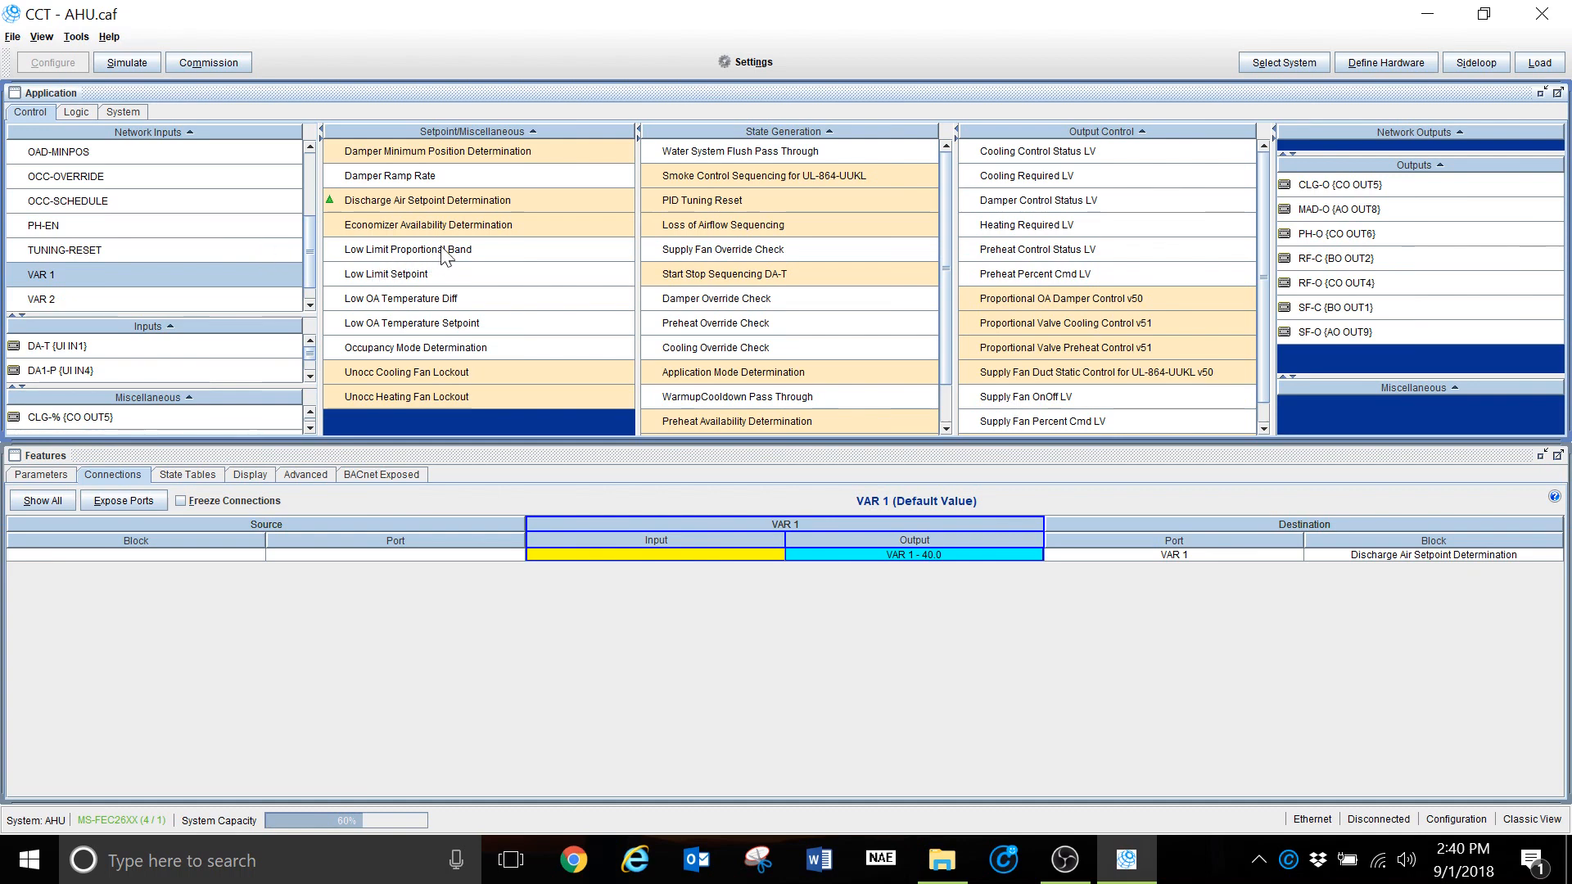
# Show the Discharge Air Setpoint Determination logic maximized and switch to the AHU 1 Discharge Air Reset logic in Metasys
pyautogui.click(445, 200)
pyautogui.rightClick(443, 200)
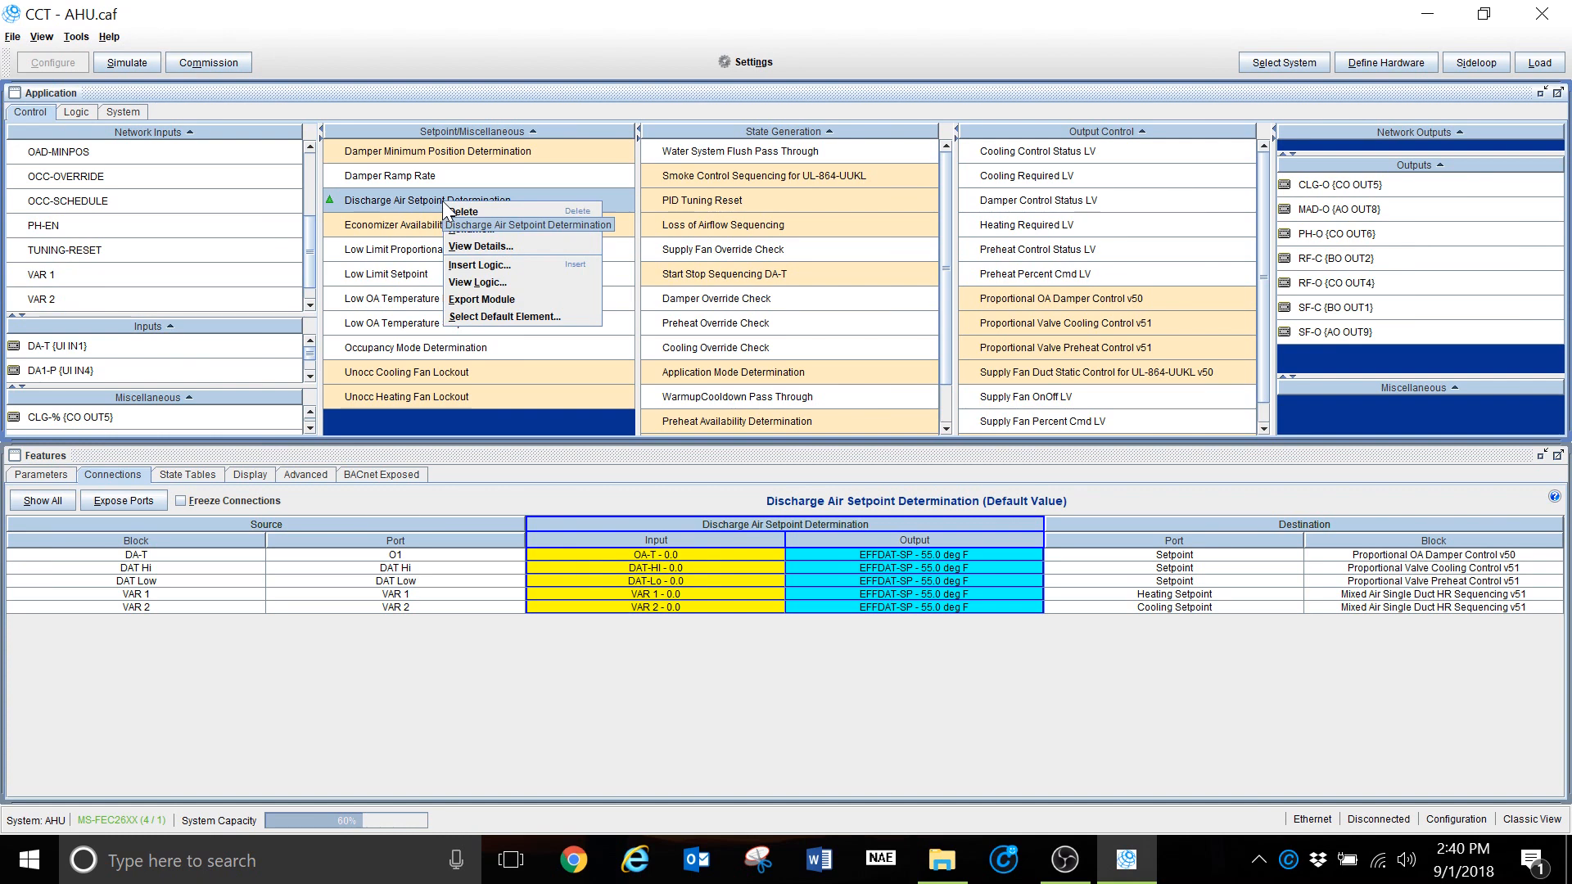
pyautogui.click(478, 281)
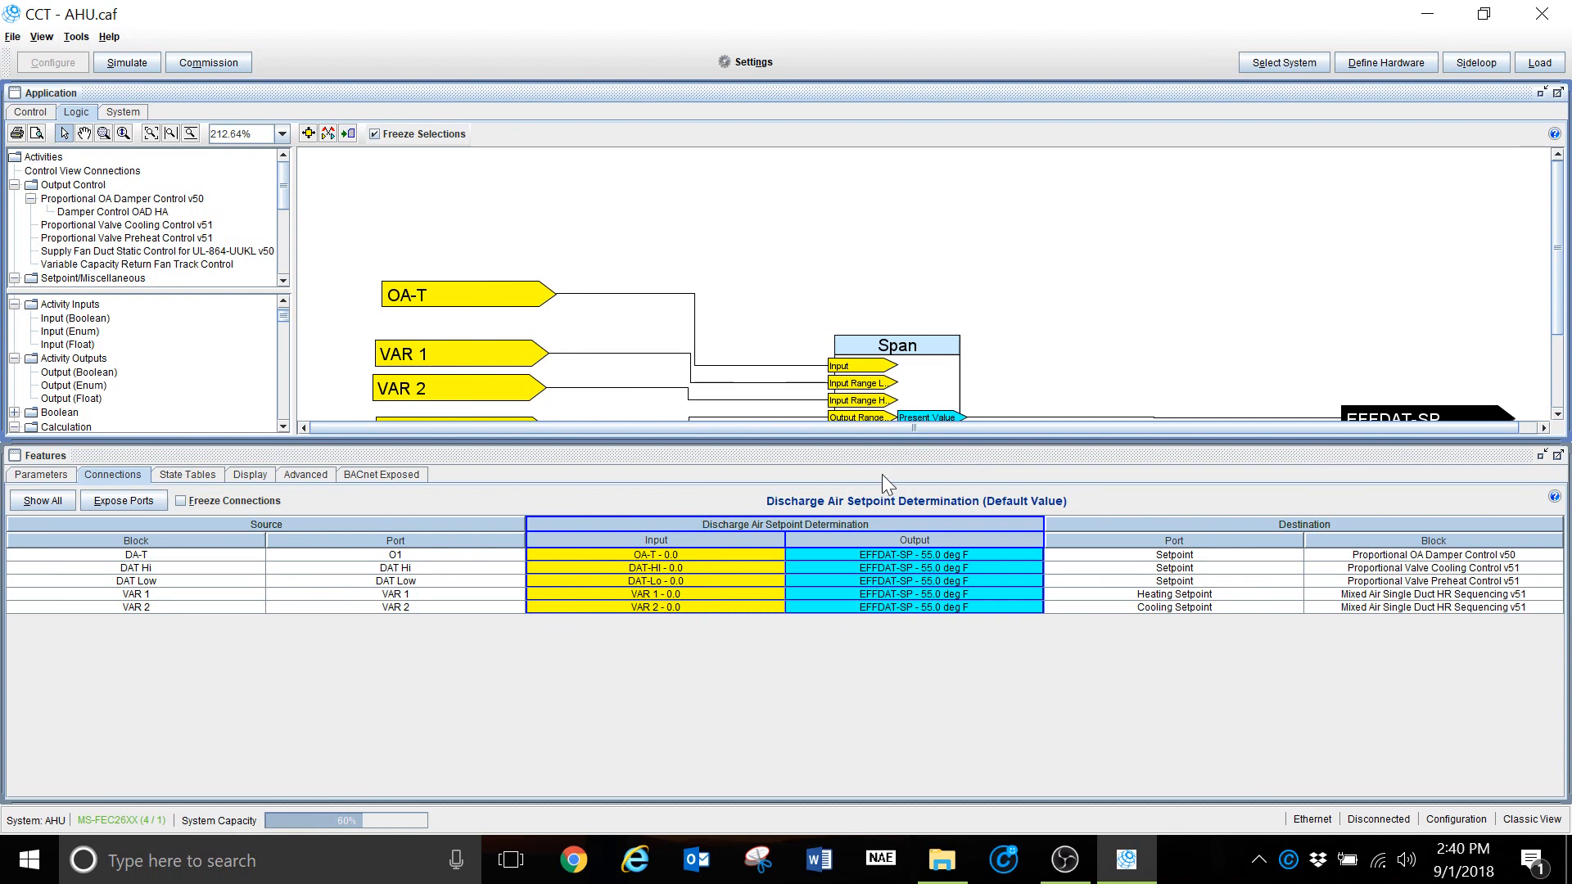
pyautogui.moveTo(887, 443); pyautogui.dragTo(881, 585)
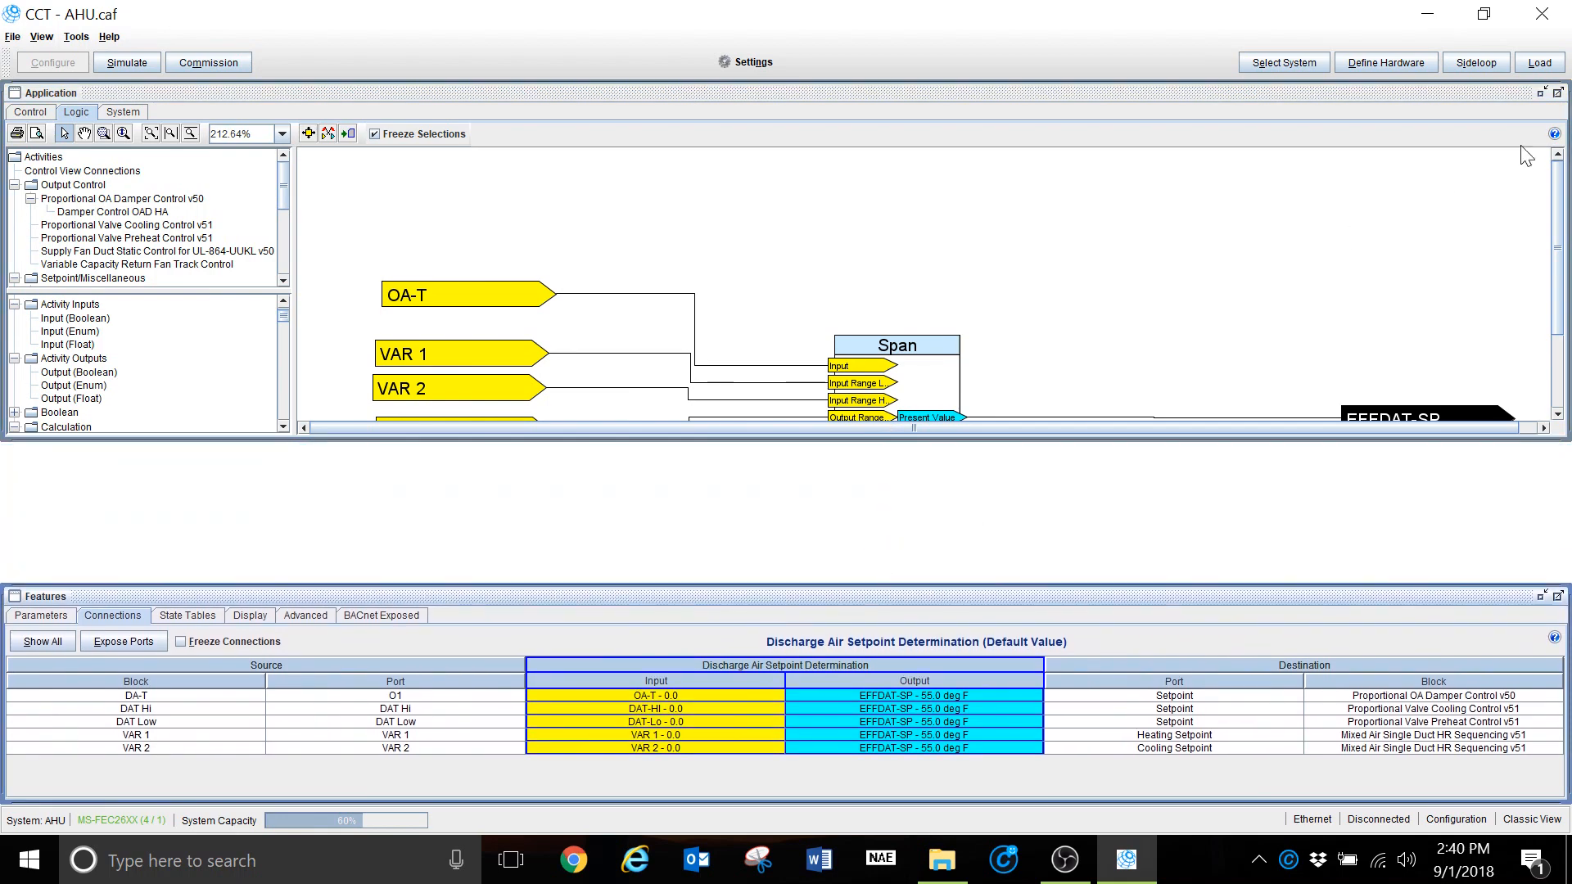
pyautogui.click(1558, 93)
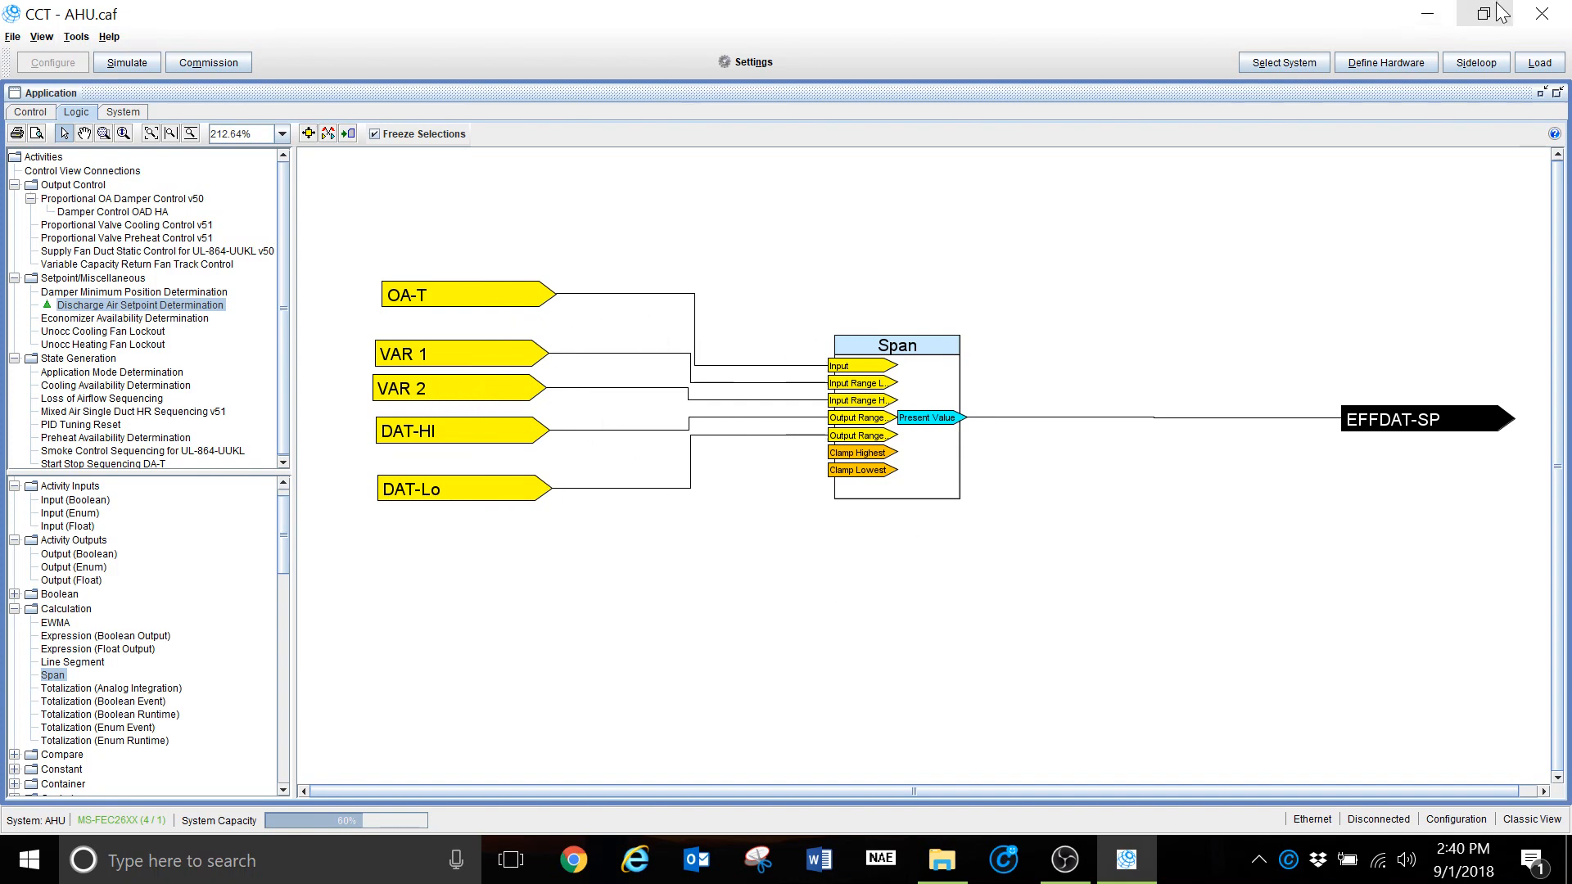
pyautogui.click(1427, 14)
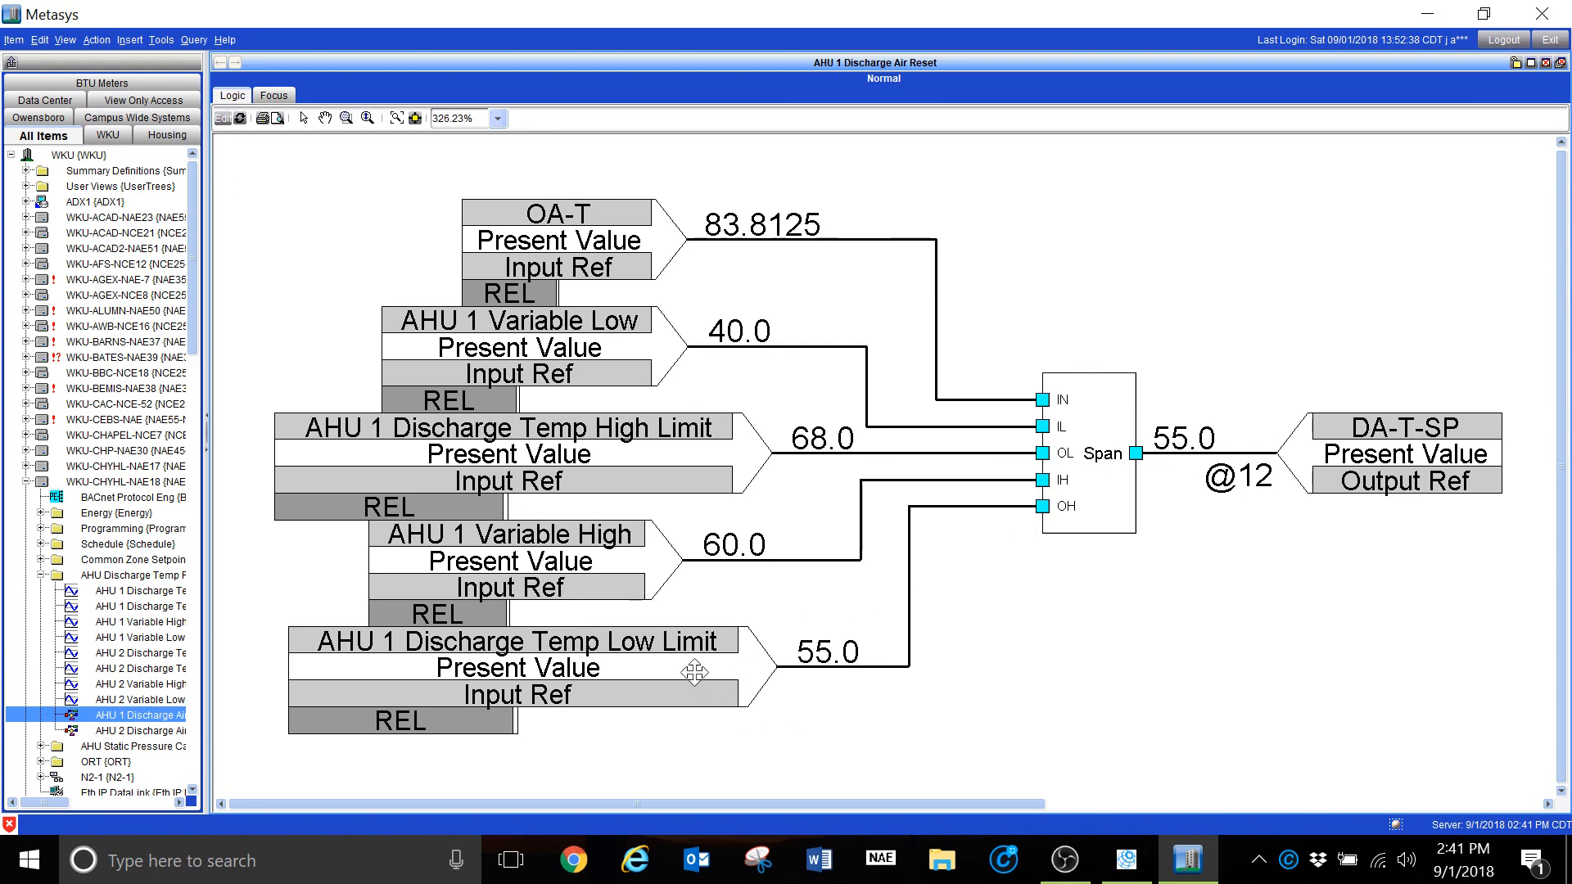
# Try to send an operator override to the OA-T input of the AHU 1 Discharge Air Reset logic
pyautogui.doubleClick(561, 234)
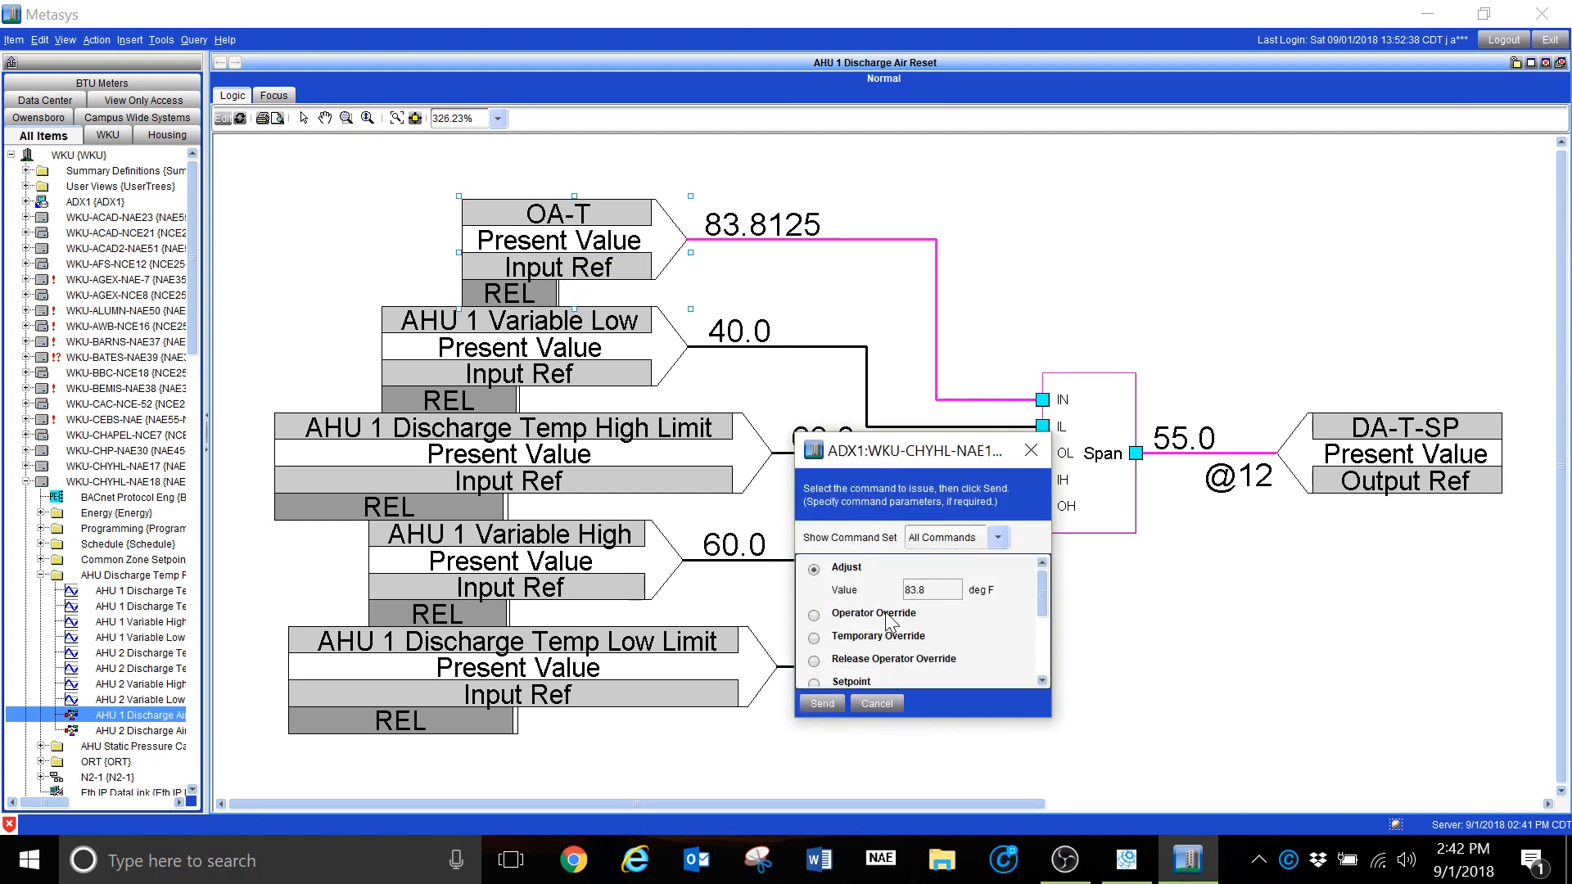
pyautogui.click(897, 616)
pyautogui.doubleClick(979, 613)
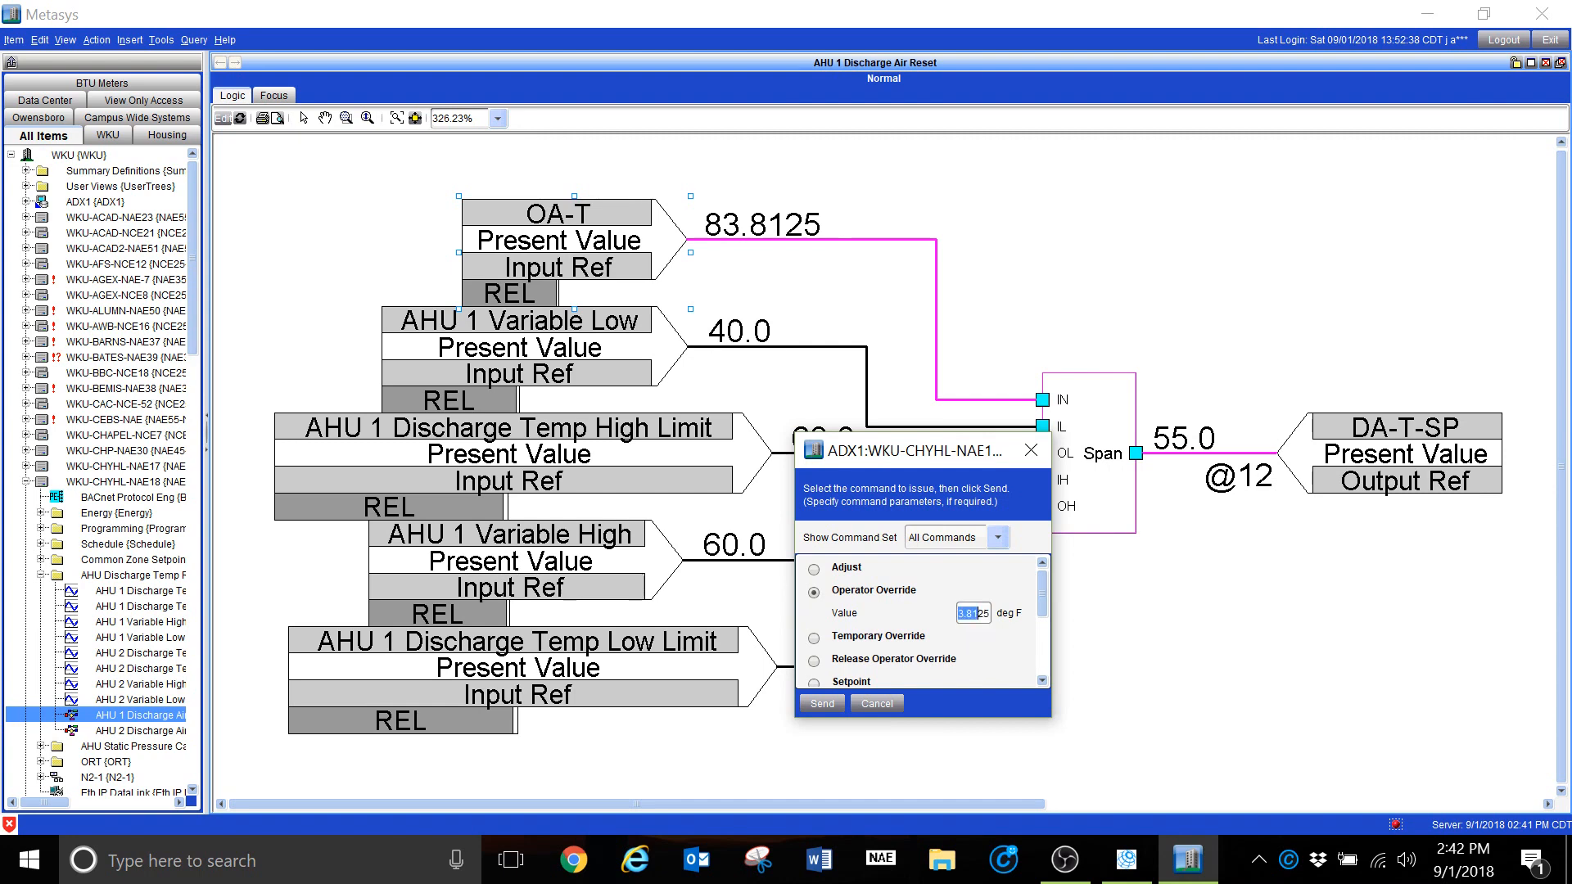
pyautogui.write('5025')
pyautogui.click(823, 702)
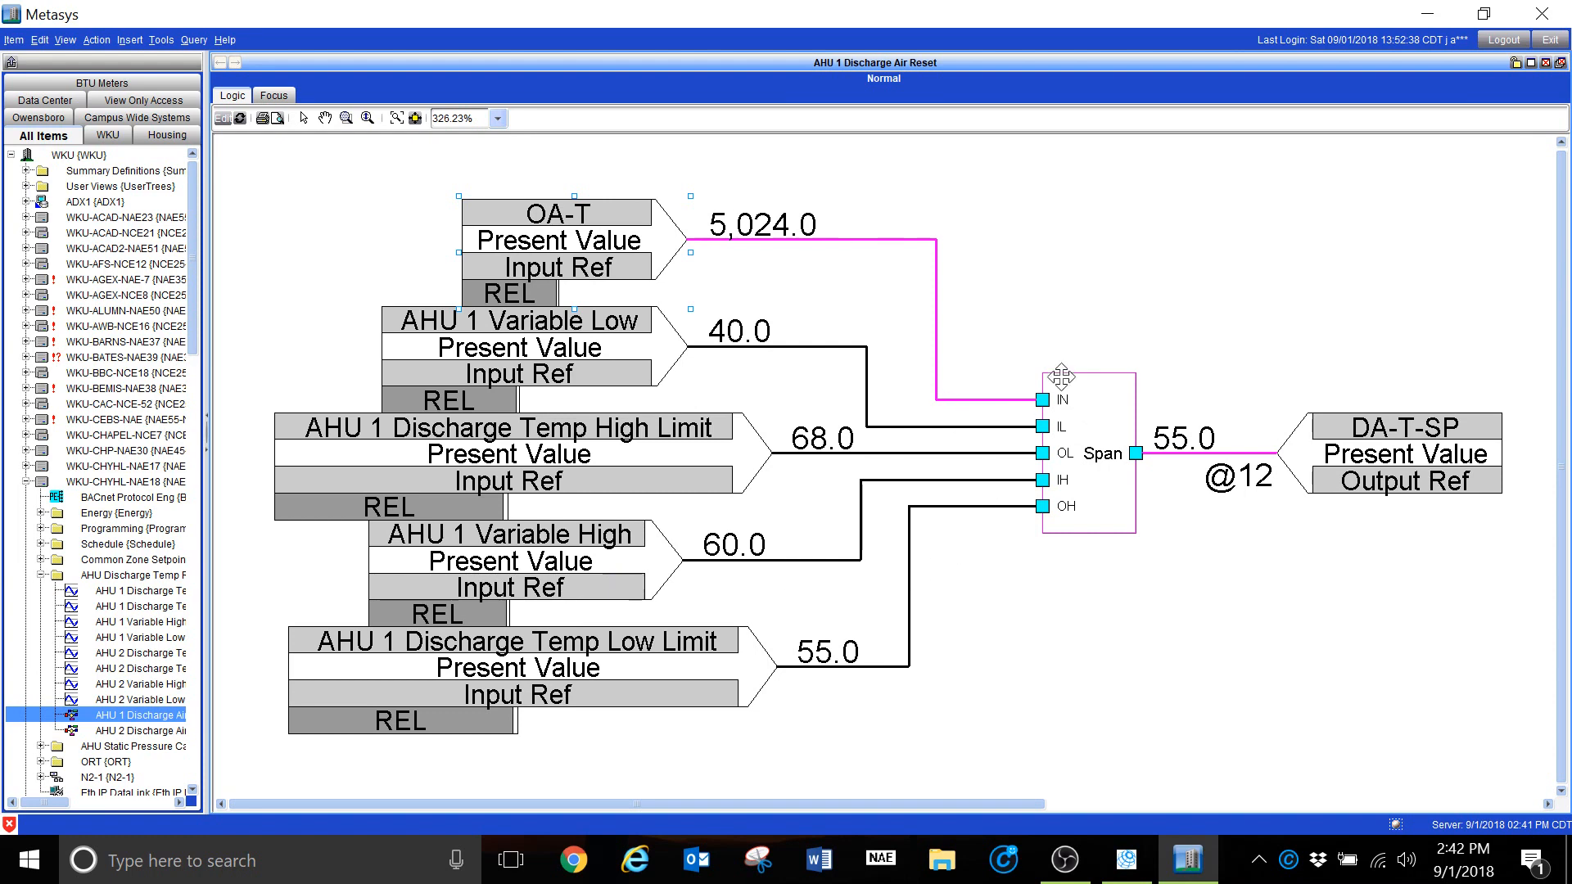
# Send an operator override of 50 deg F to the OA-T input to test the Span output
pyautogui.doubleClick(583, 223)
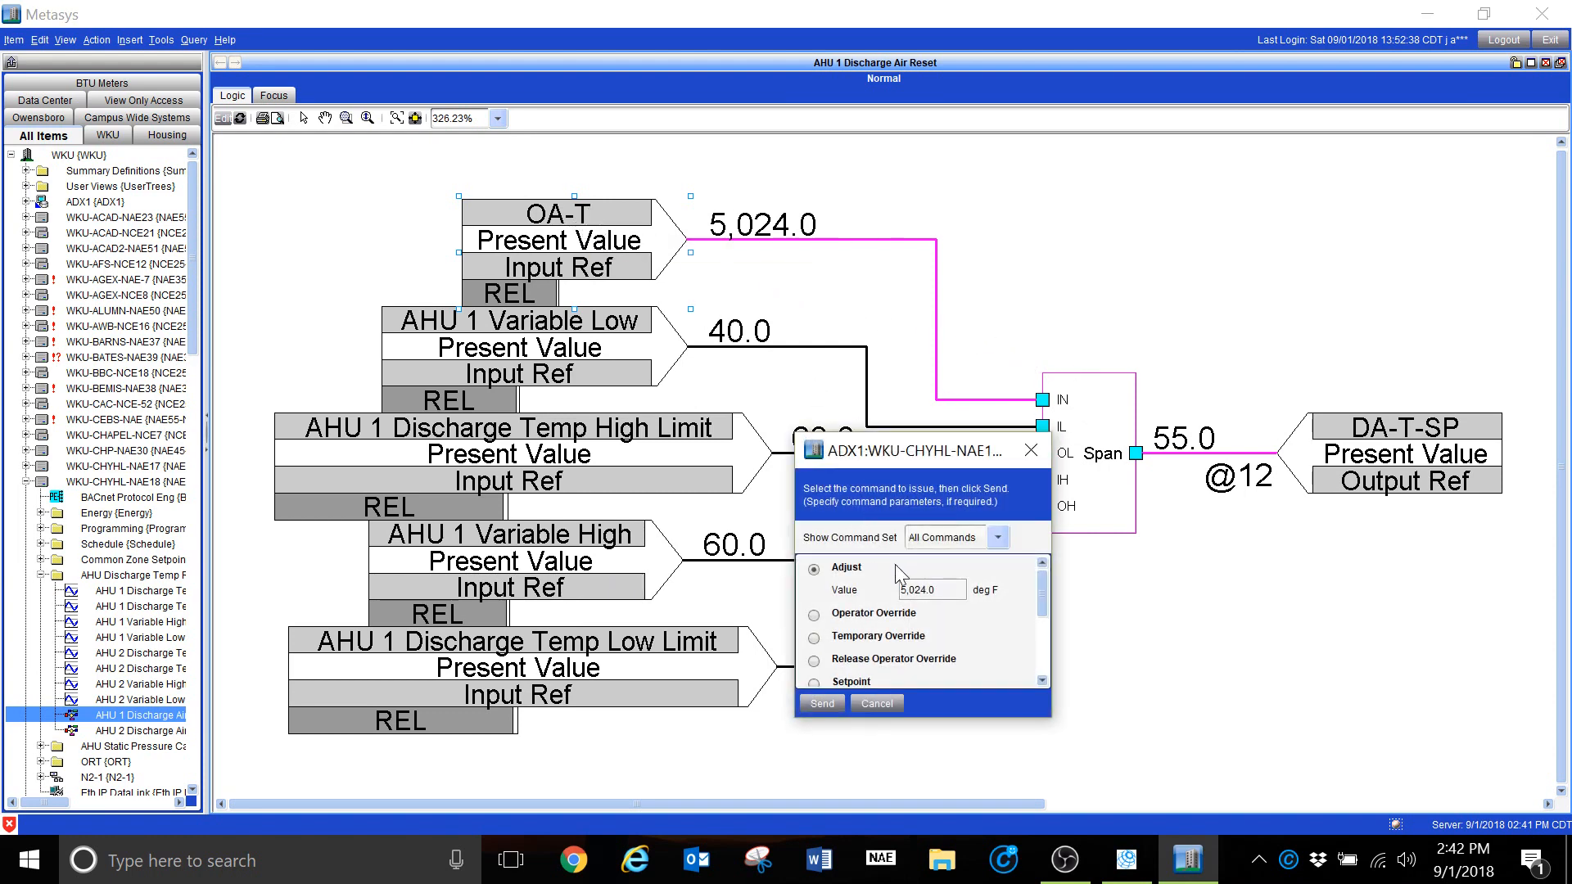
pyautogui.click(905, 614)
pyautogui.doubleClick(972, 614)
pyautogui.write('50')
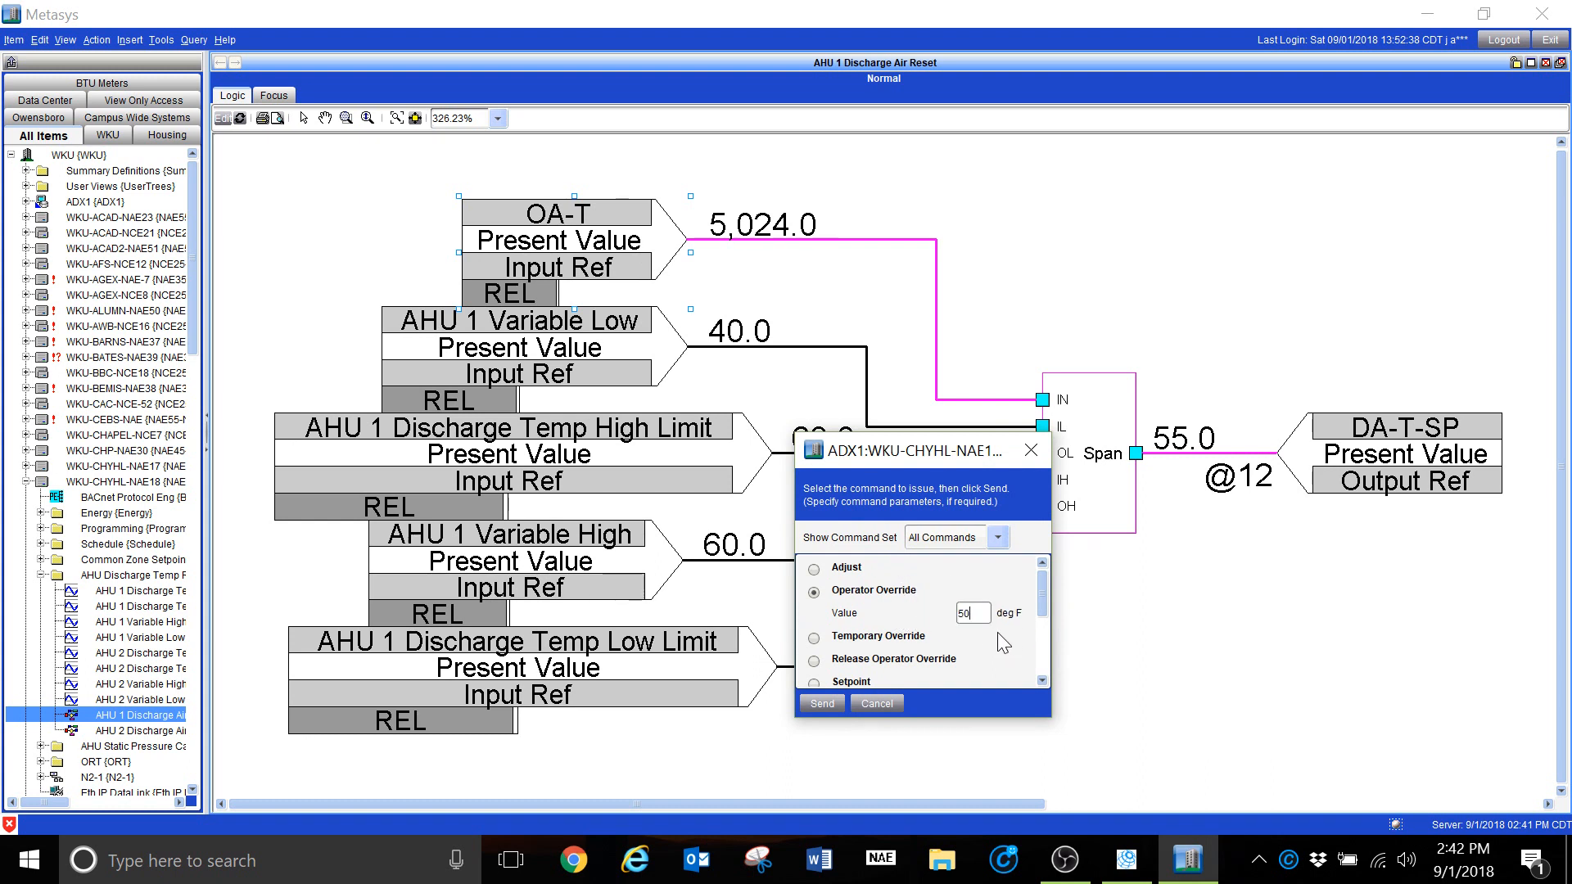
pyautogui.click(821, 704)
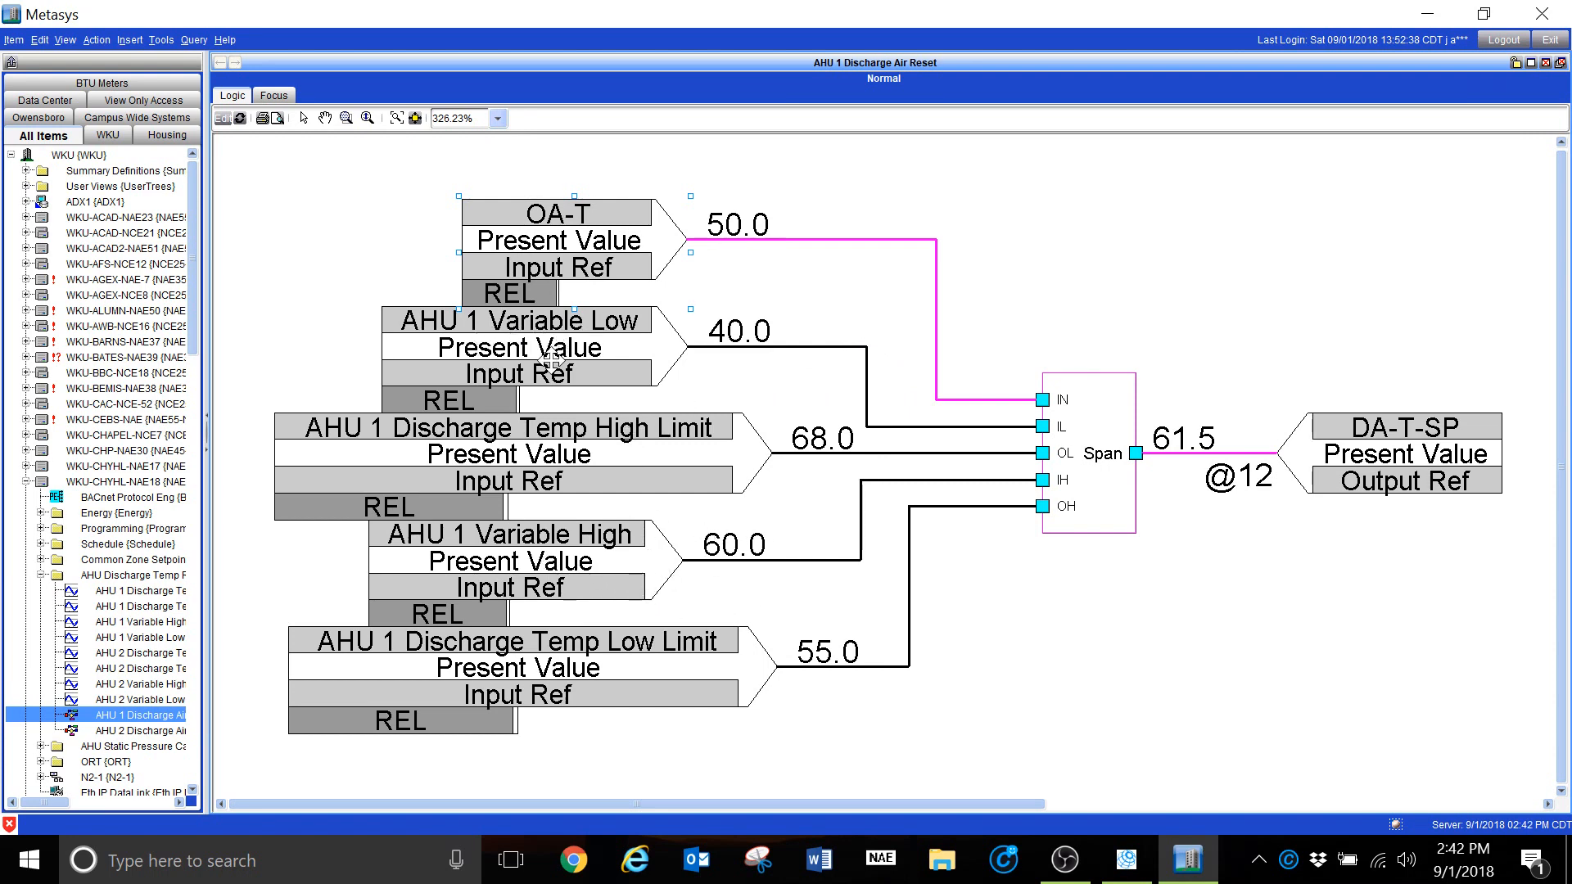
# Try to change the operator override of the OA-T input to 30 deg F
pyautogui.doubleClick(582, 236)
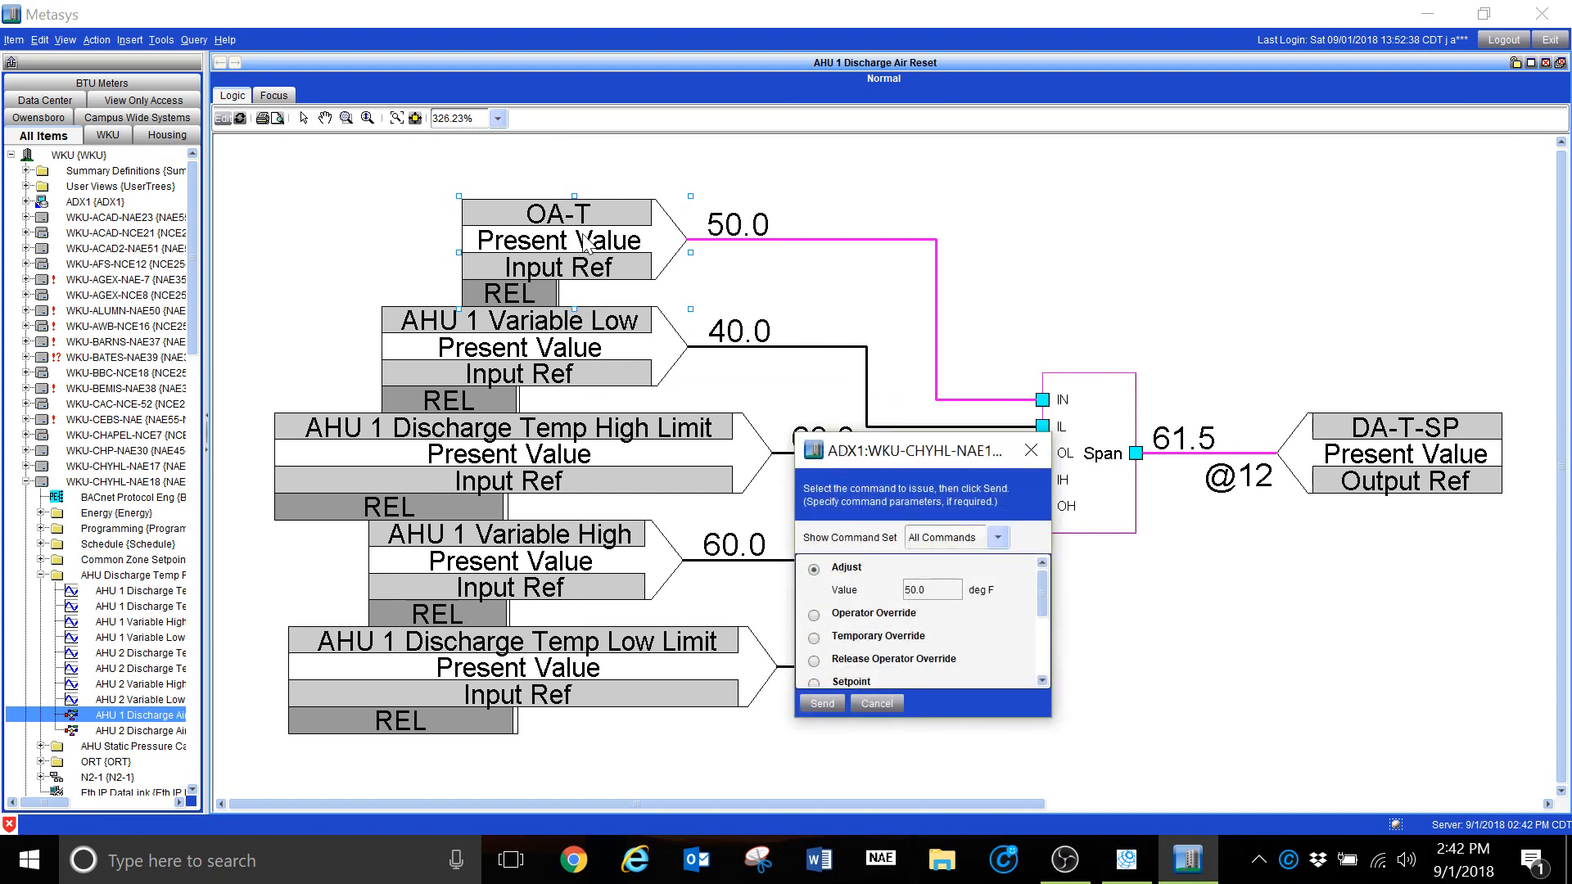
pyautogui.click(814, 616)
pyautogui.doubleClick(970, 613)
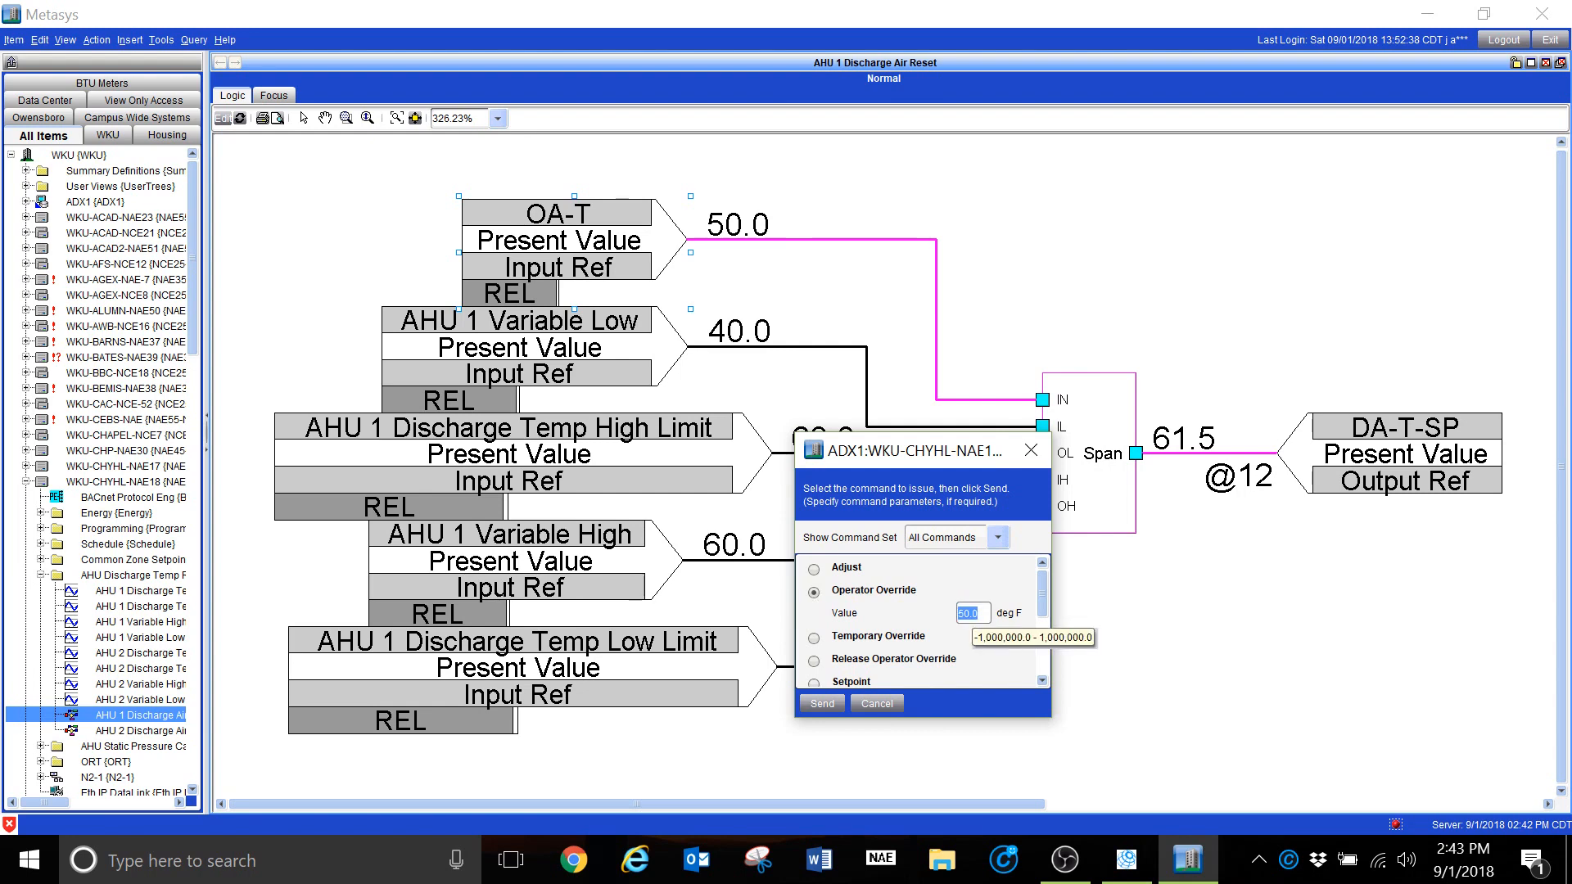
pyautogui.write('30')
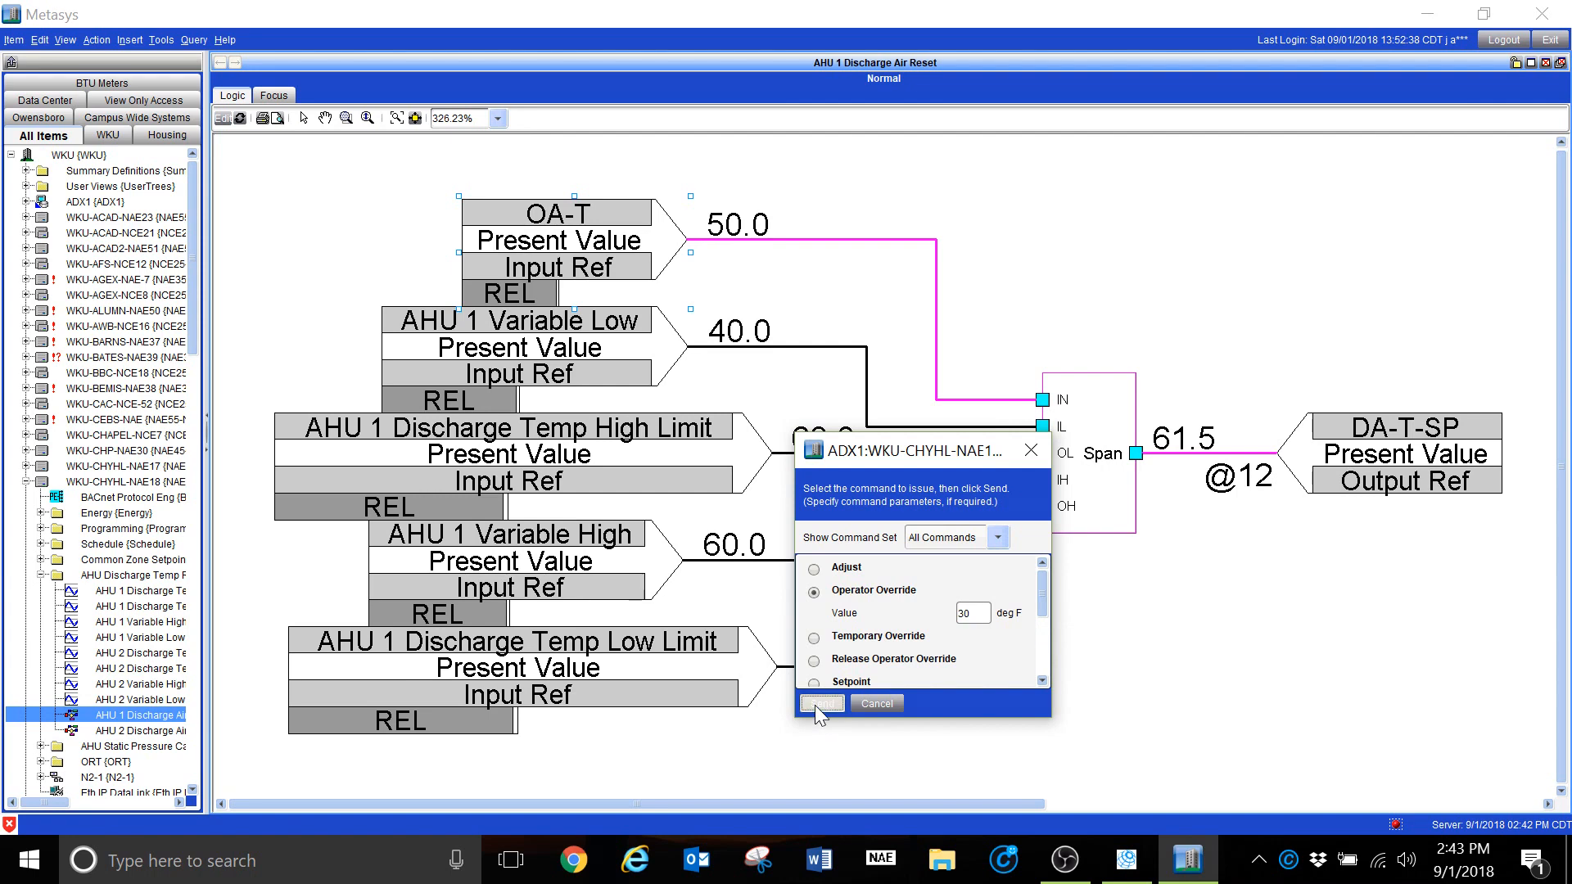
pyautogui.click(822, 704)
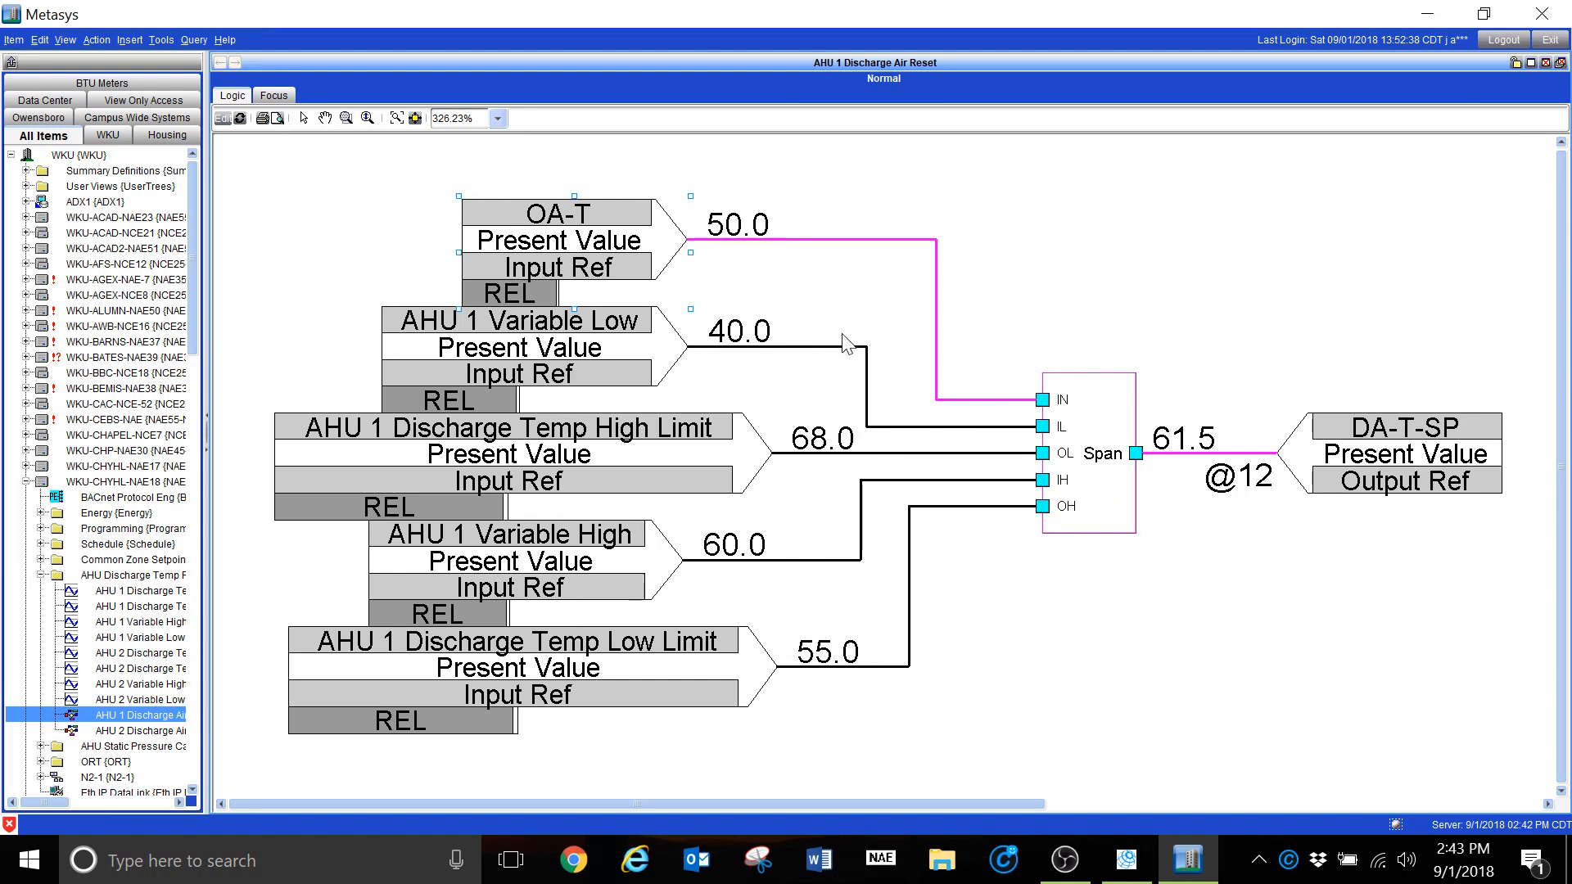
# Send an operator override of 30 deg F to OA-T to test a value below the AHU 1 Variable Low limit
pyautogui.doubleClick(569, 240)
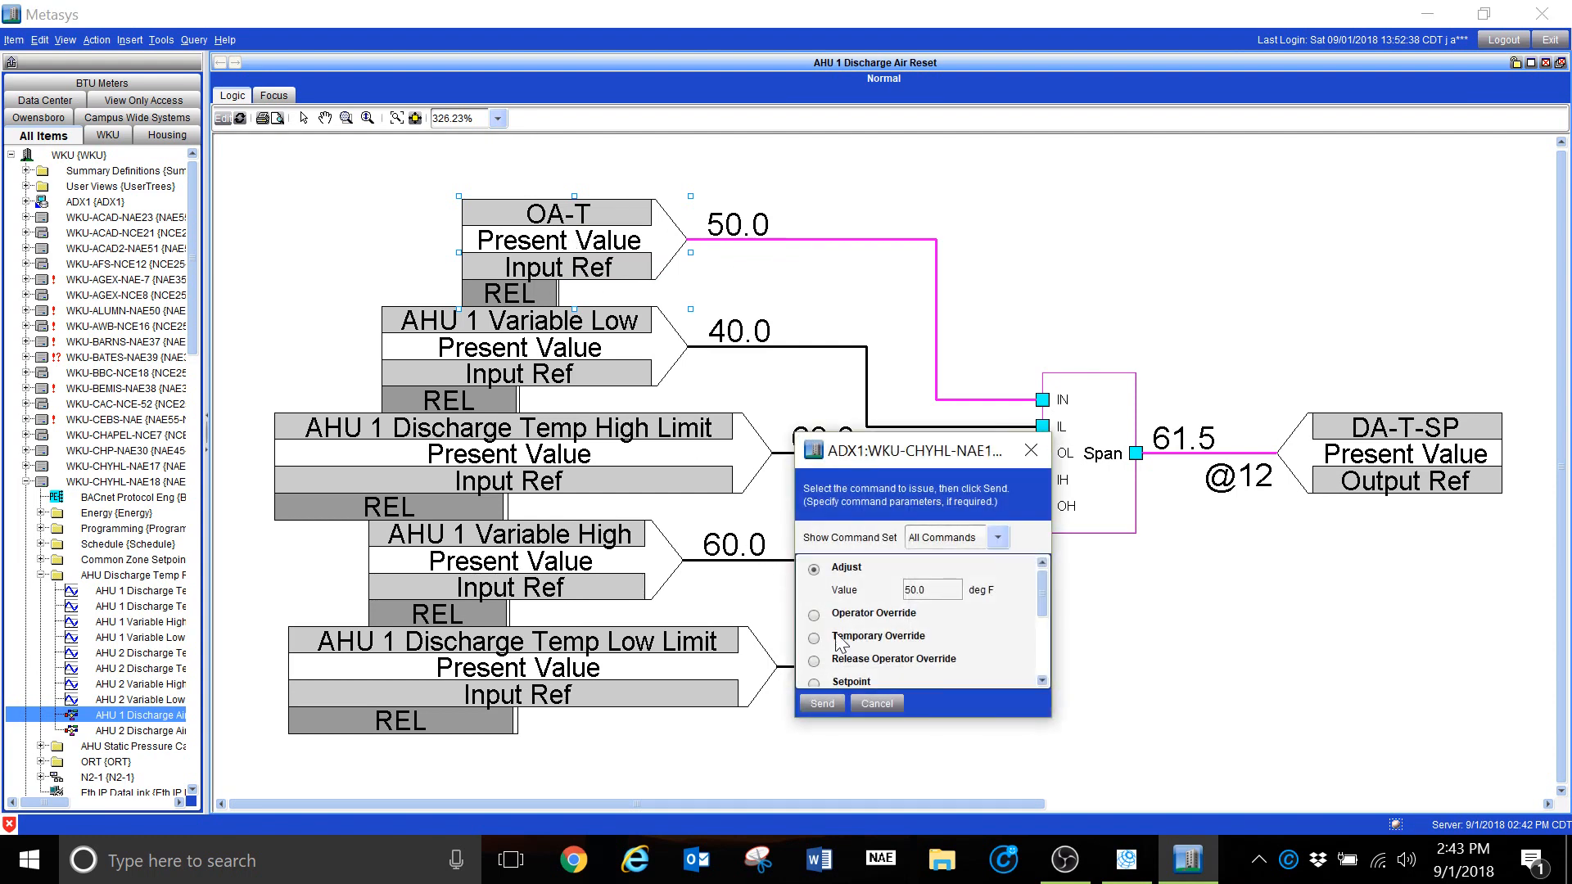
pyautogui.click(813, 615)
pyautogui.doubleClick(969, 613)
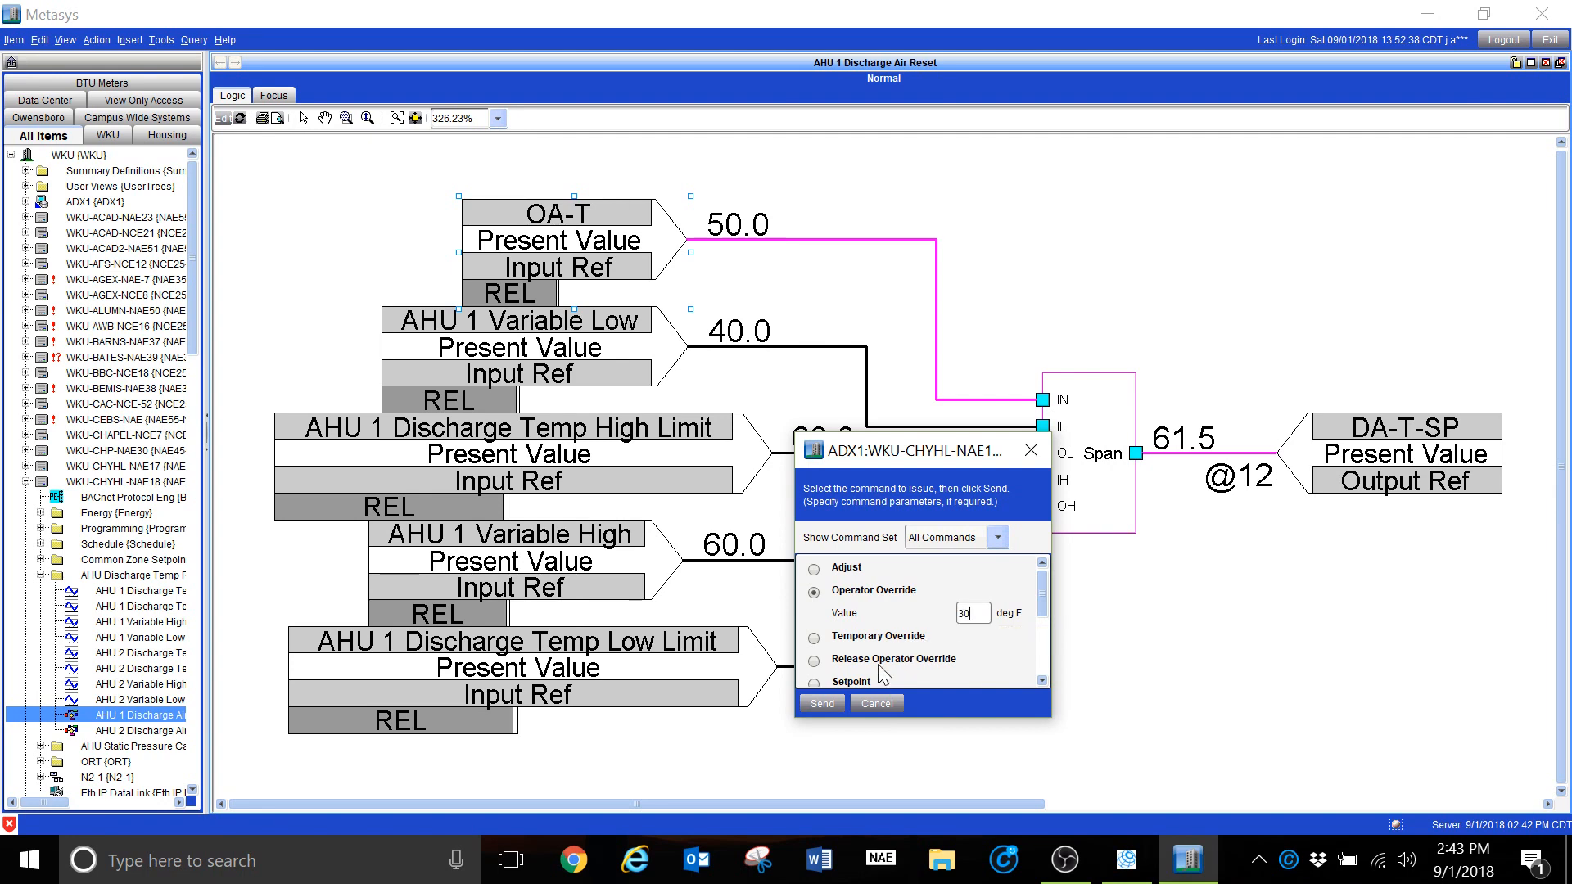
pyautogui.click(827, 704)
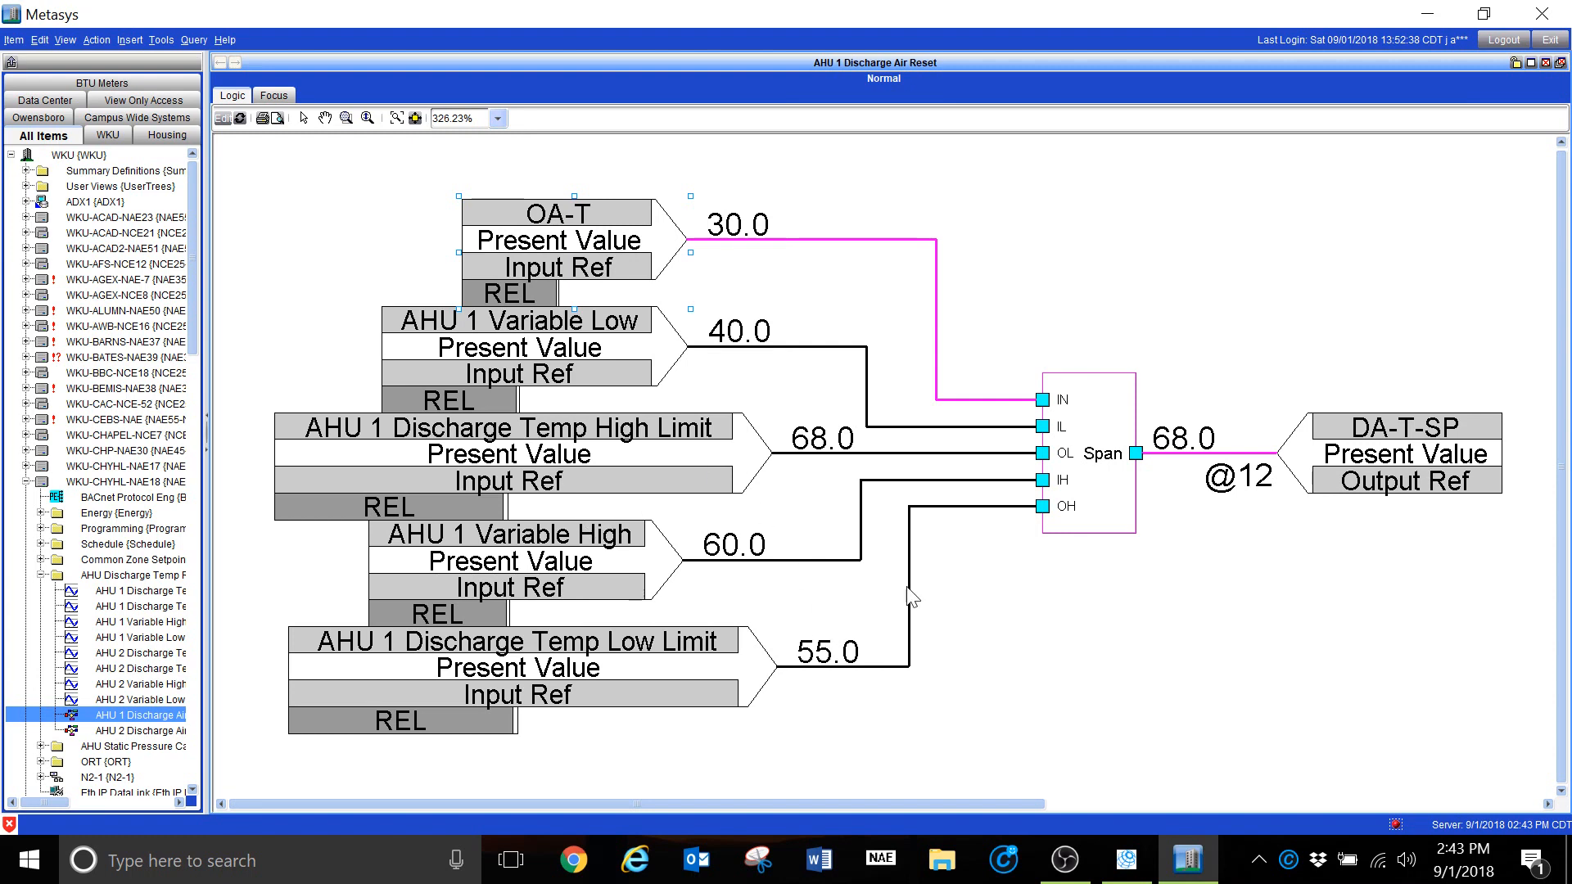
# Release the operator override on the OA-T input of the AHU 1 Discharge Air Reset logic
pyautogui.doubleClick(546, 227)
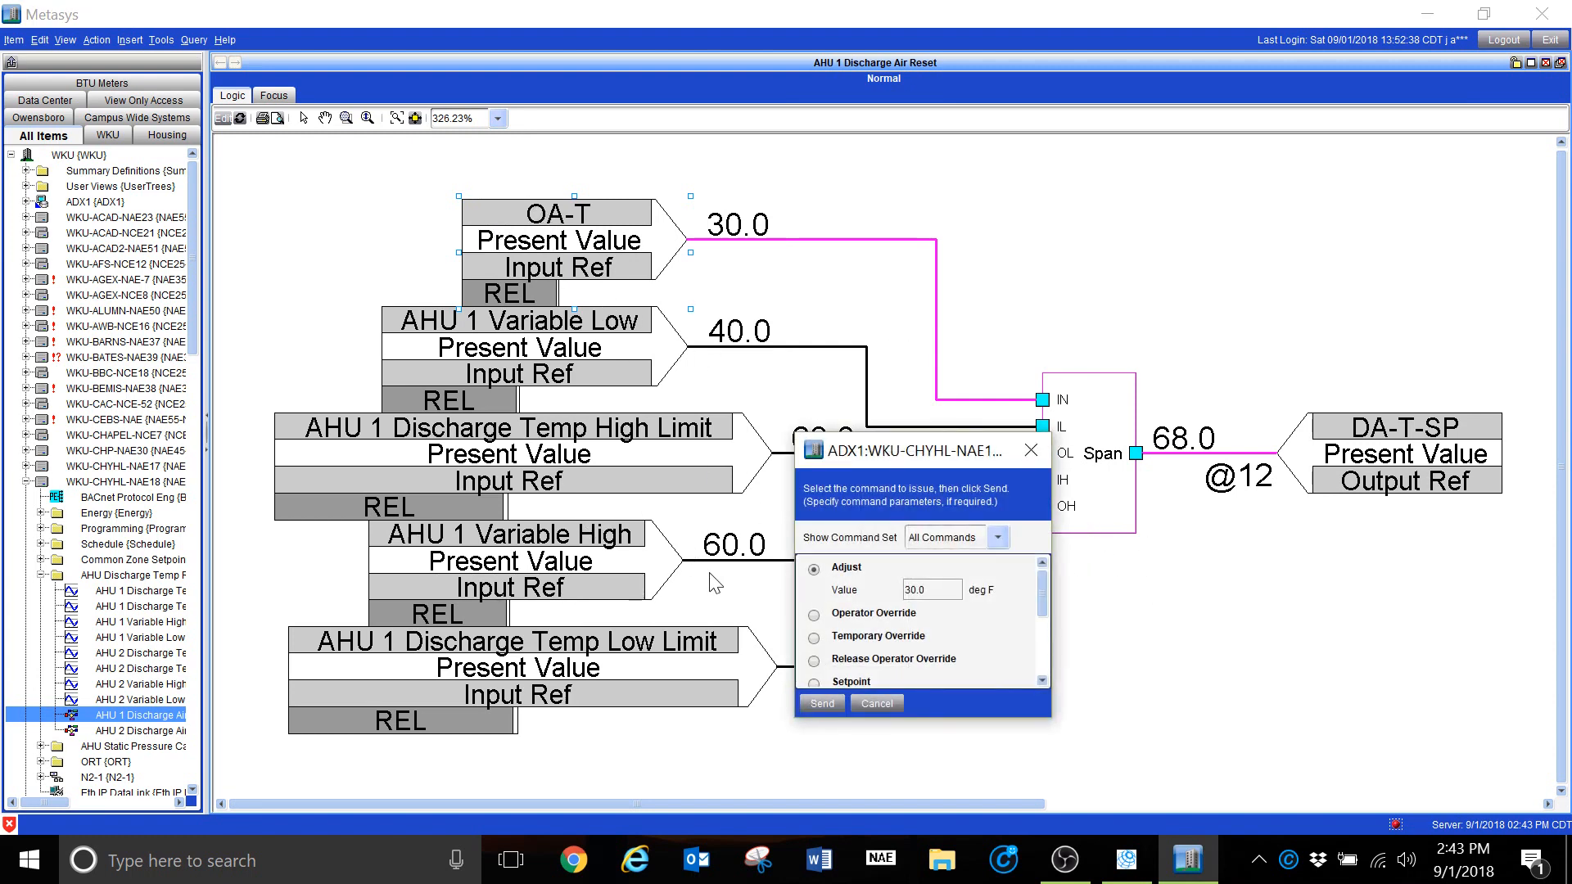
pyautogui.click(815, 661)
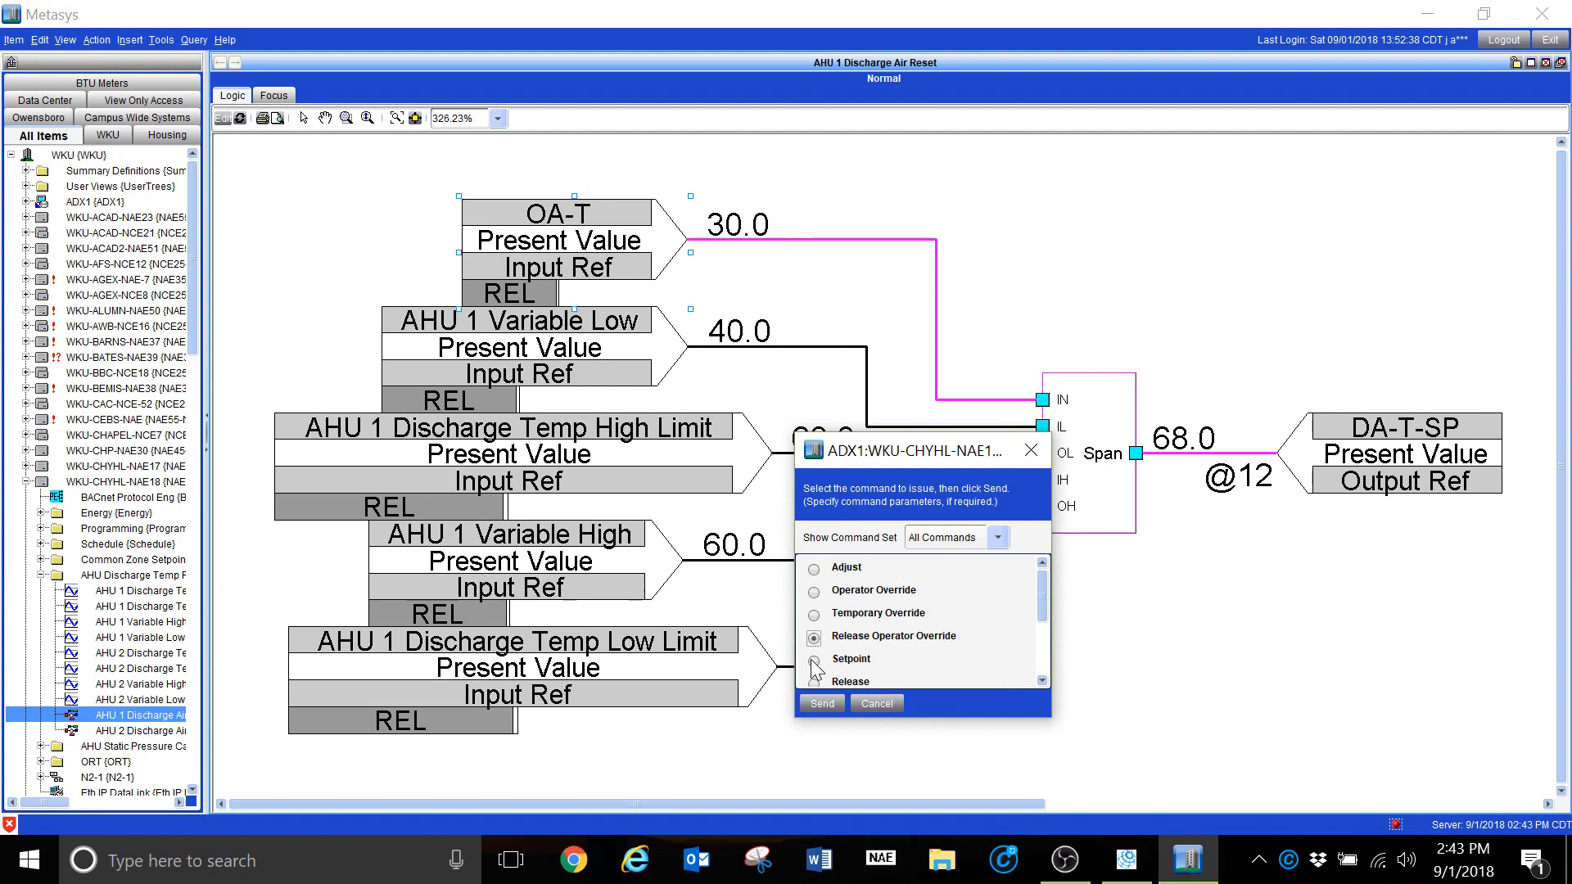
pyautogui.click(819, 704)
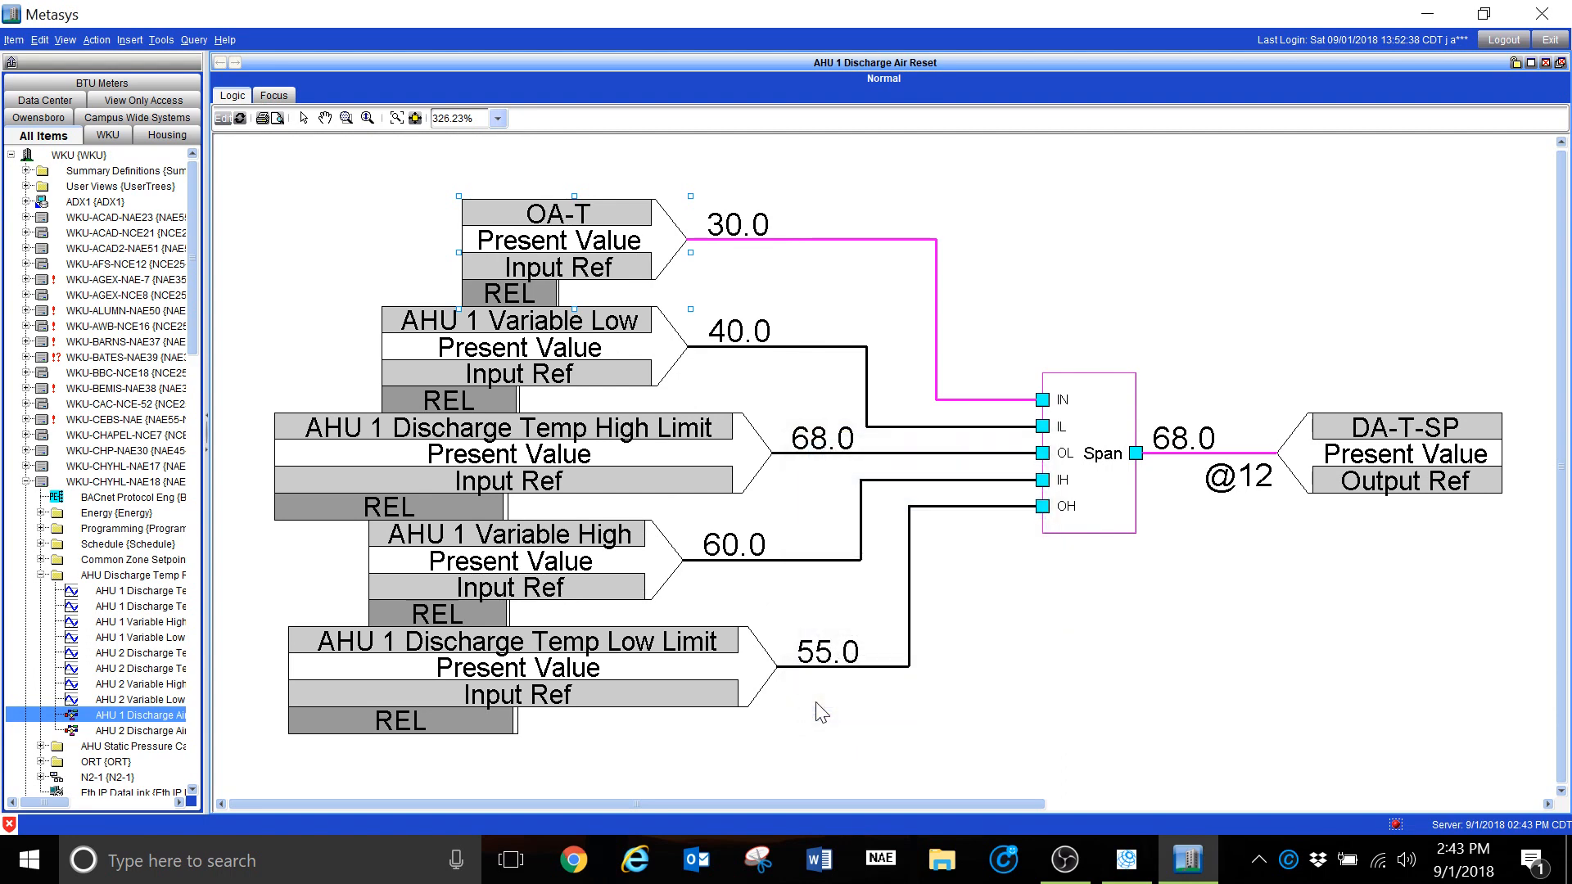
# Compare the Metasys reset logic with the Span logic in CCT, close Metasys and return to CCT
pyautogui.click(1127, 859)
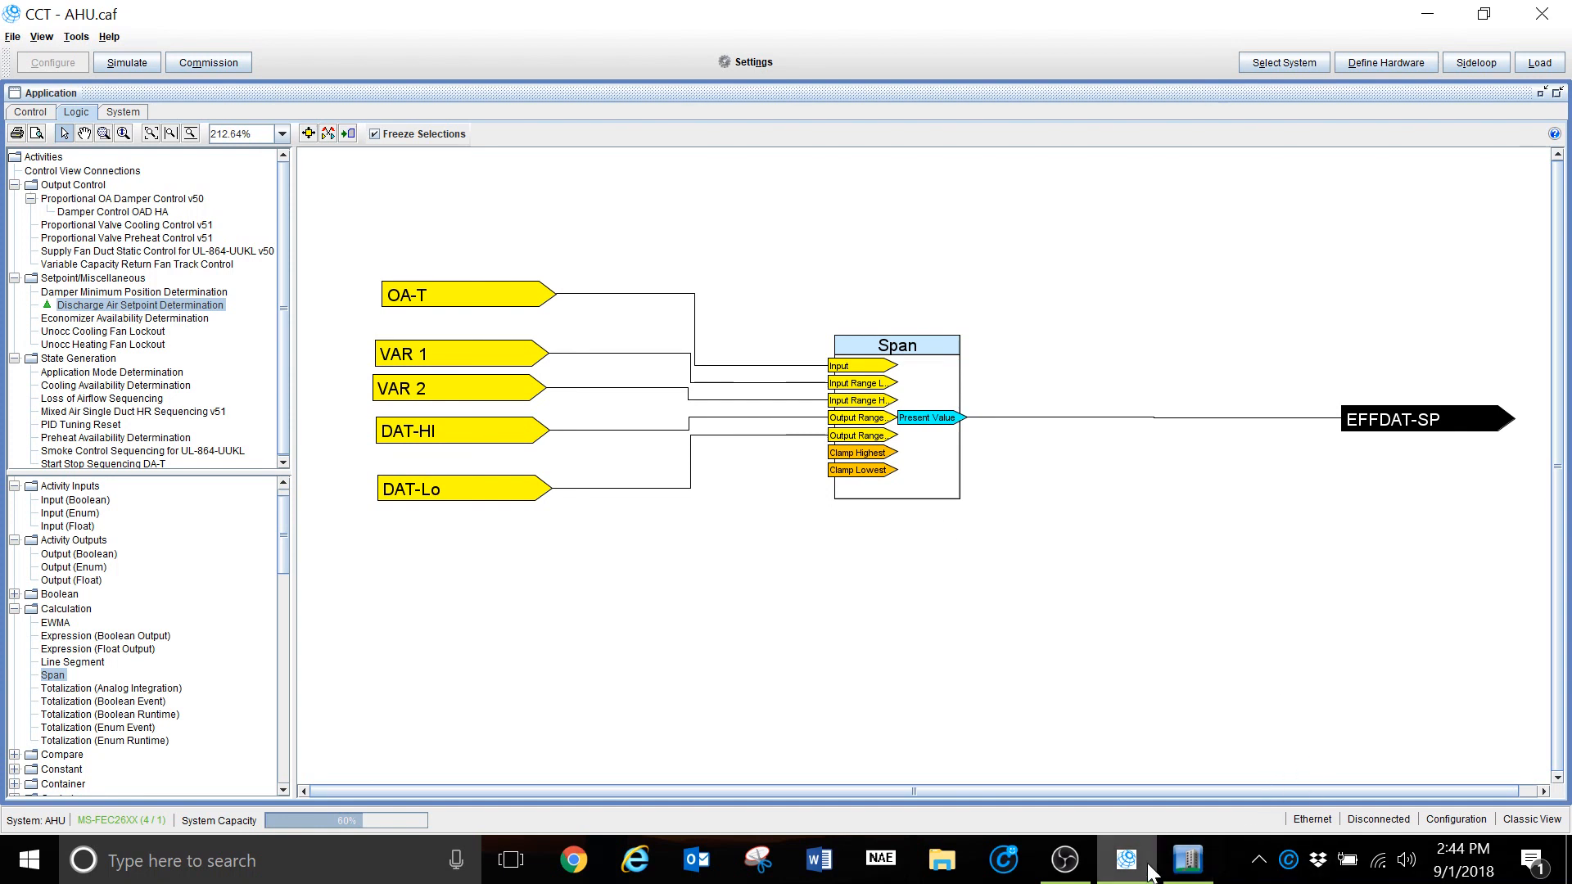
pyautogui.click(1176, 874)
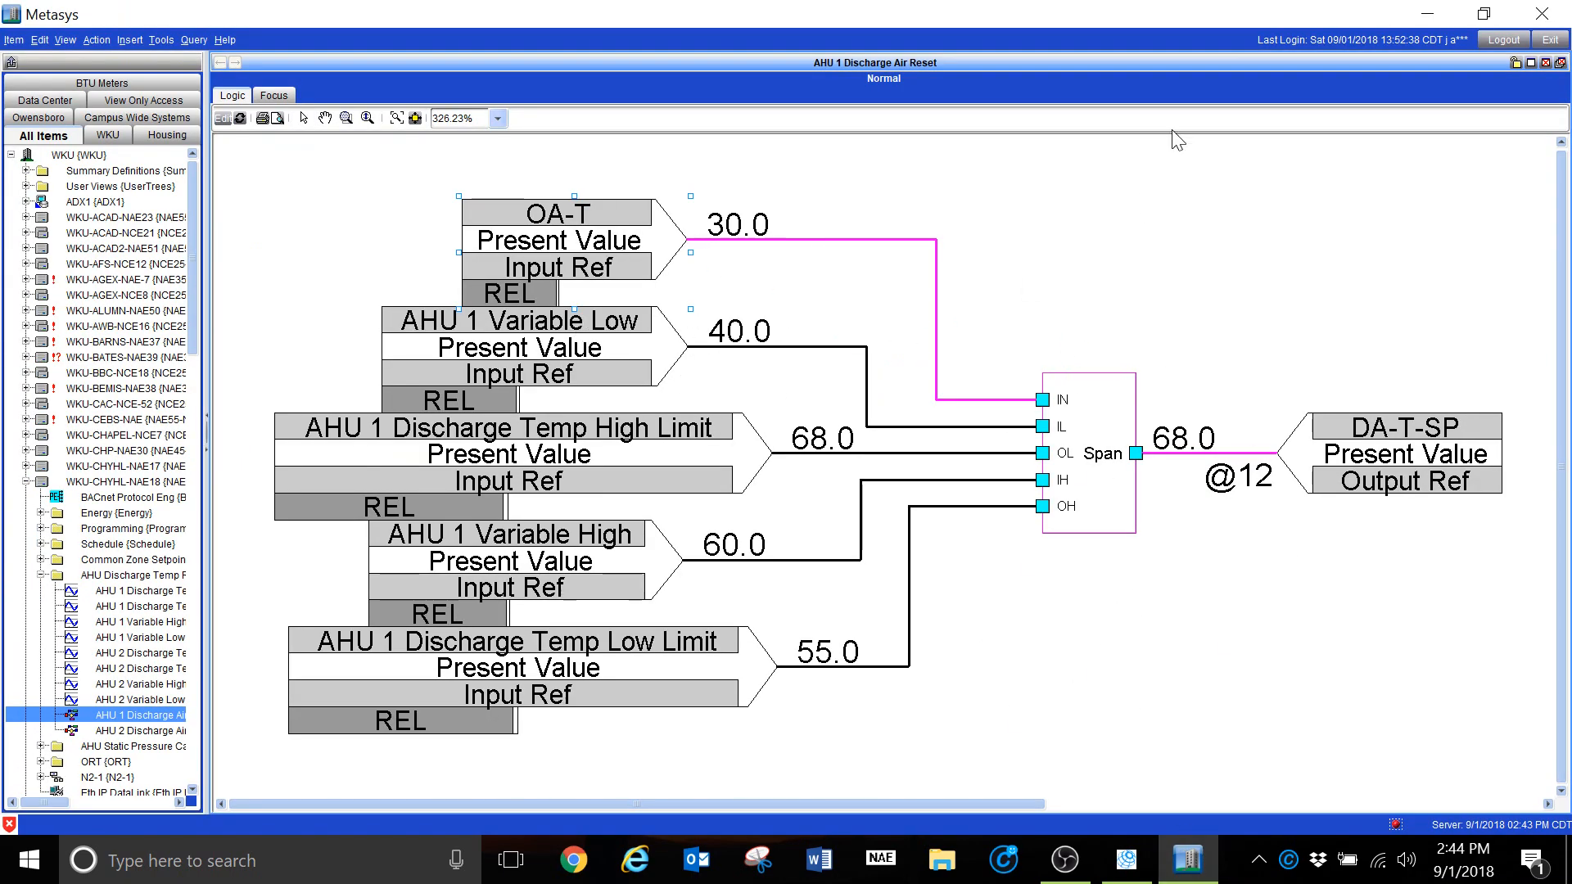
pyautogui.click(1545, 15)
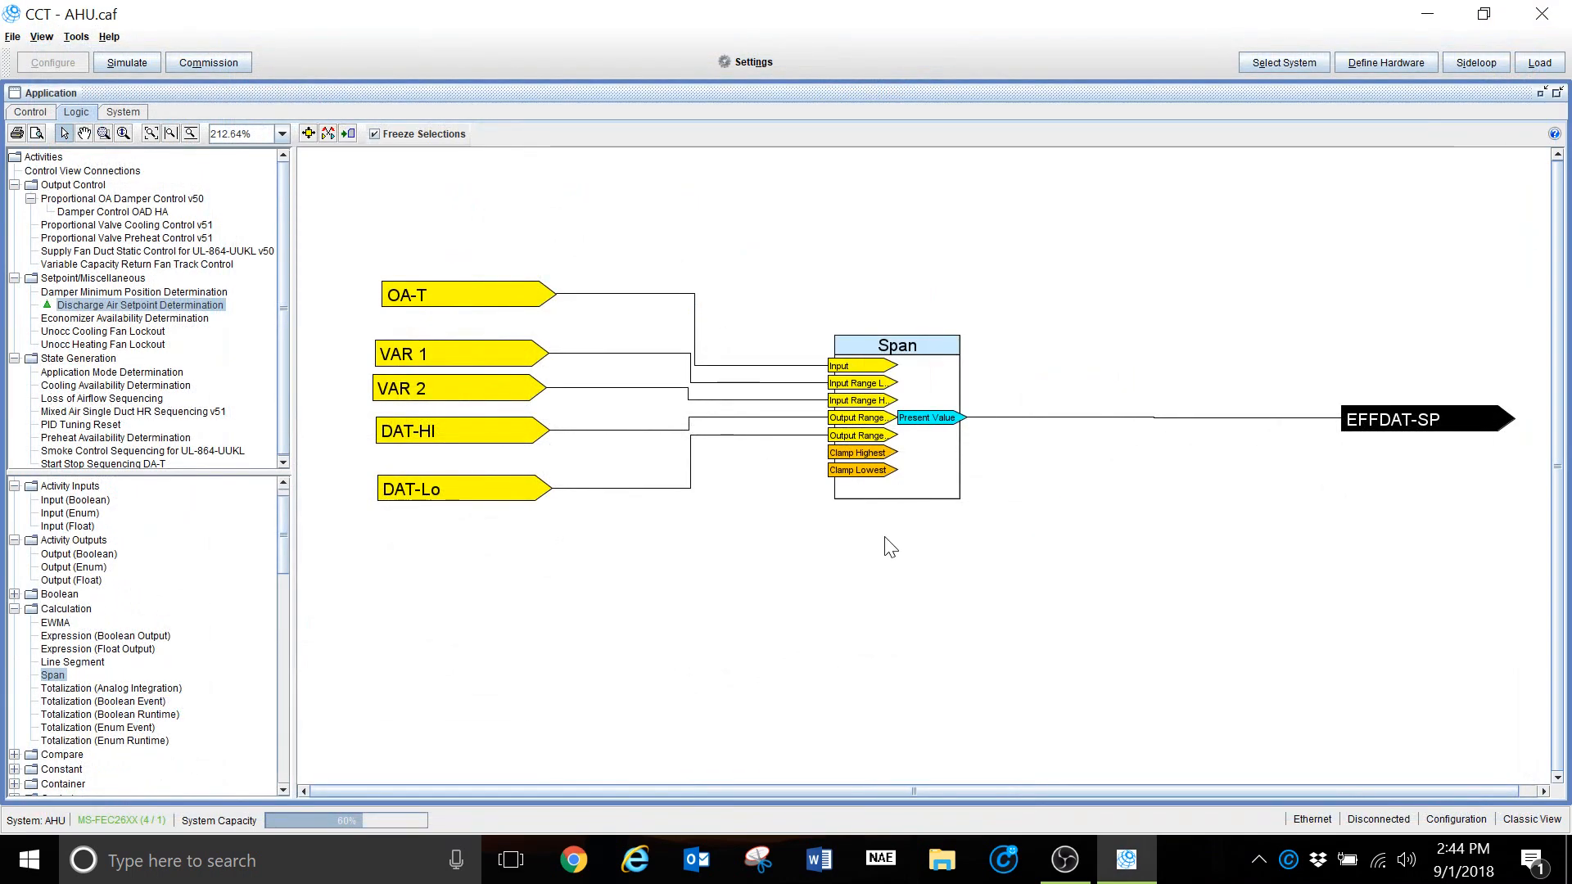